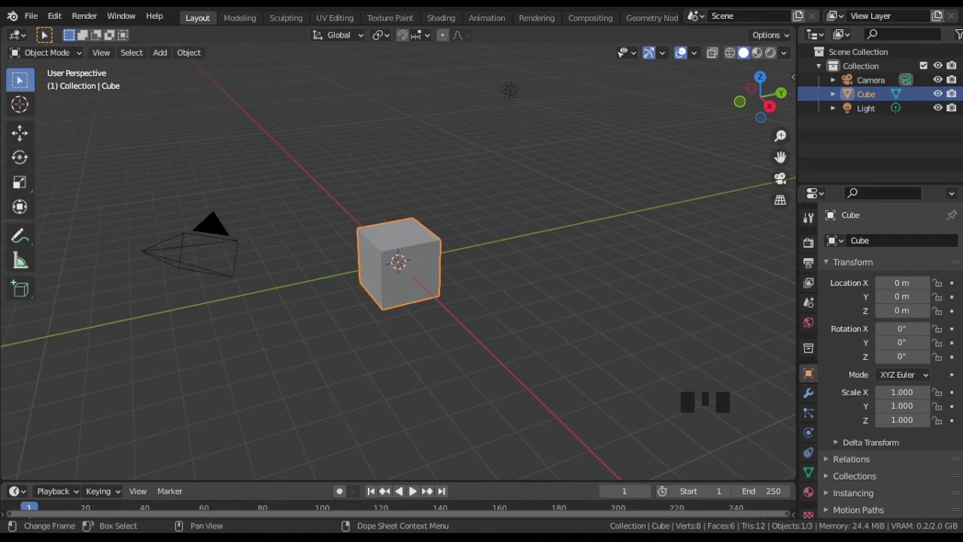
Step: Zoom and orbit in on the cube, then drag the timeline border up to enlarge it
{"action": "scroll", "coordinate": [414, 332], "scroll_direction": "up", "scroll_amount": 4}
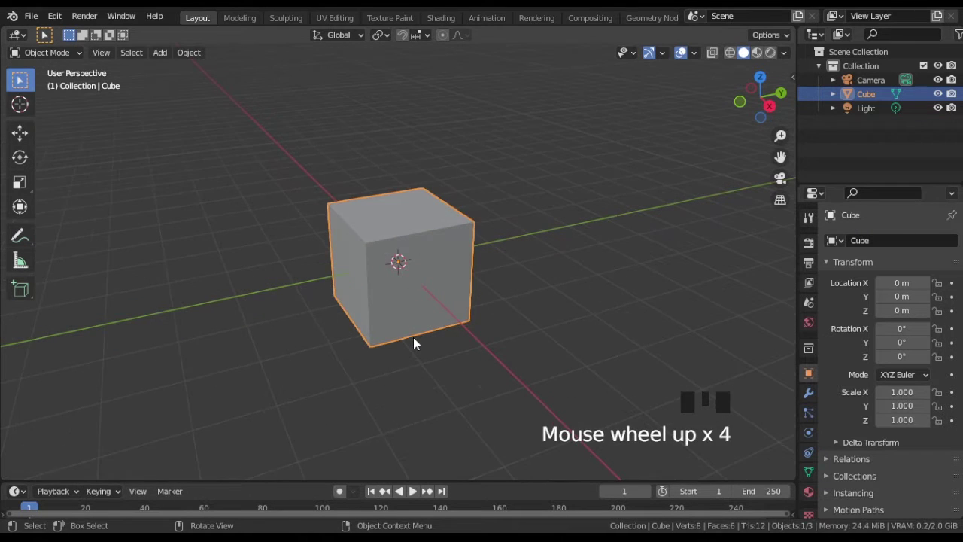
{"action": "scroll", "coordinate": [414, 338], "scroll_direction": "up", "scroll_amount": 2}
{"action": "middle_click_drag", "start_coordinate": [414, 339], "coordinate": [417, 311]}
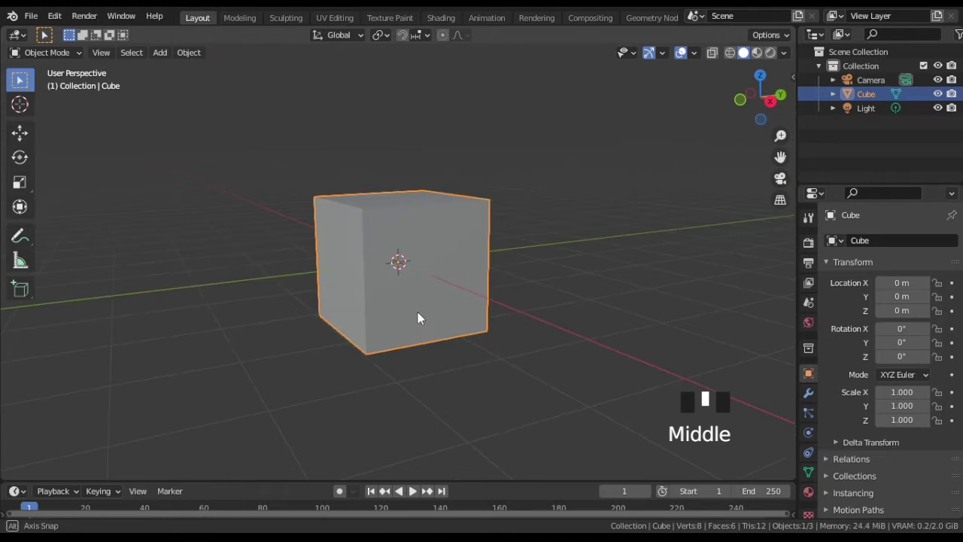
{"action": "left_click_drag", "start_coordinate": [23, 482], "coordinate": [100, 268]}
Step: Turn the bottom area into a Geometry Node Editor with a new node tree, and show the modifier properties
{"action": "left_click", "coordinate": [16, 285]}
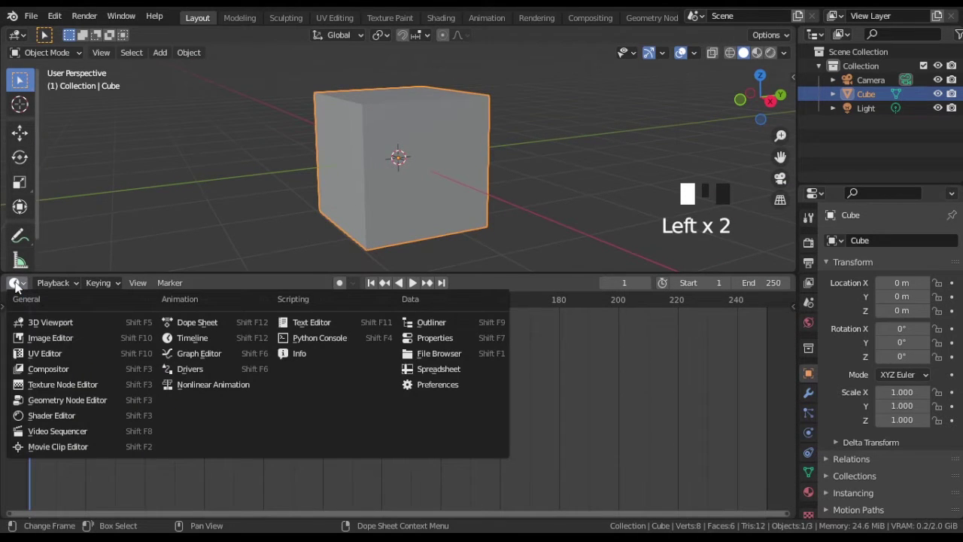
{"action": "left_click", "coordinate": [57, 402]}
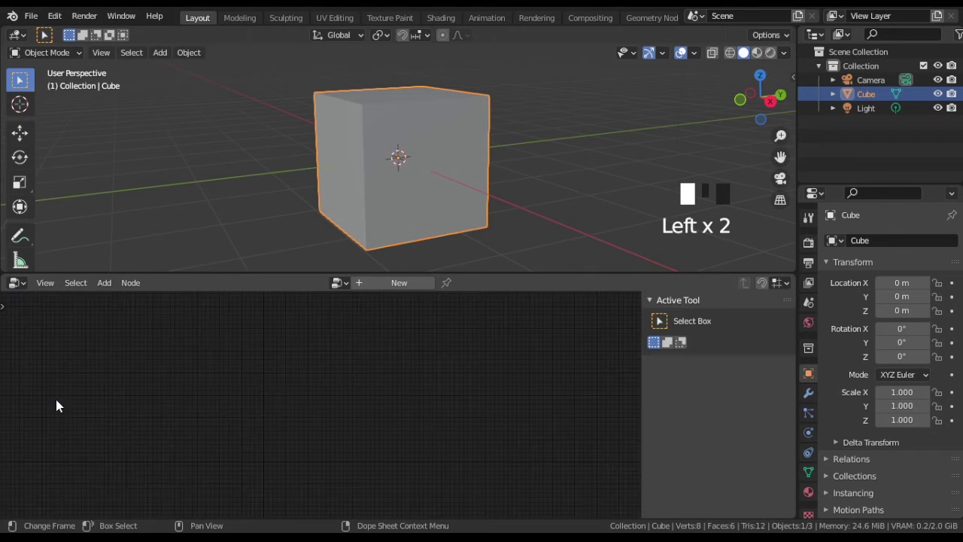
{"action": "left_click", "coordinate": [361, 283]}
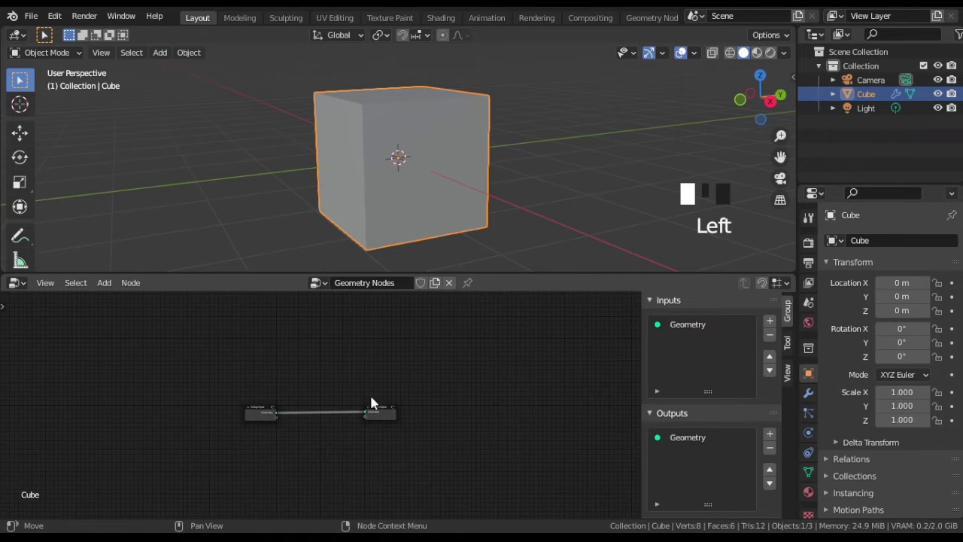
{"action": "scroll", "coordinate": [328, 445], "scroll_direction": "up", "scroll_amount": 11}
{"action": "middle_click_drag", "start_coordinate": [324, 447], "coordinate": [340, 413]}
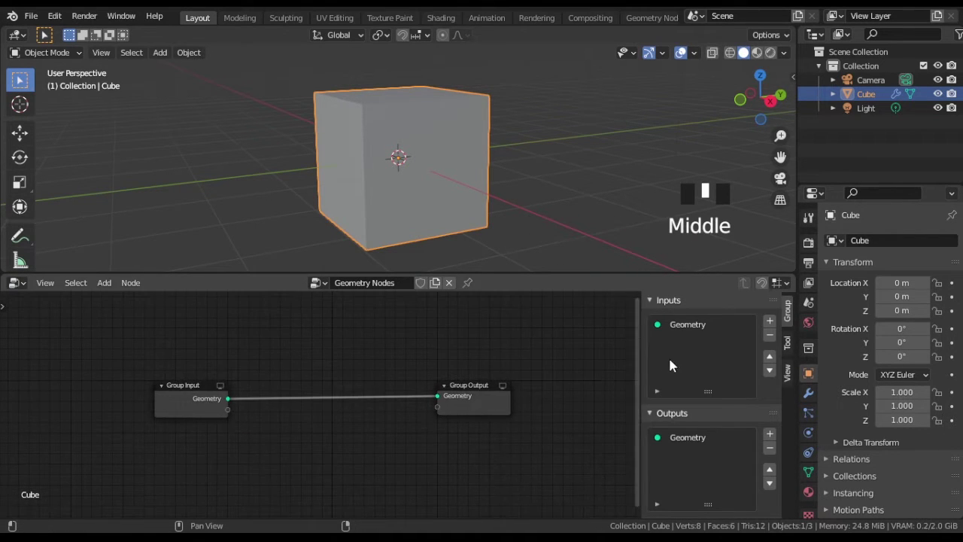
{"action": "left_click_drag", "start_coordinate": [641, 362], "coordinate": [794, 363]}
{"action": "scroll", "coordinate": [436, 426], "scroll_direction": "up", "scroll_amount": 3}
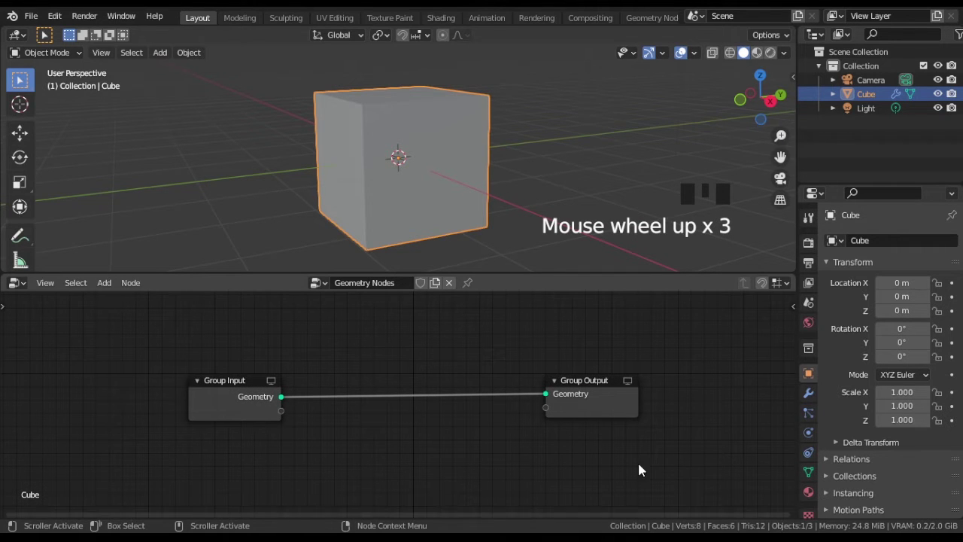
{"action": "left_click", "coordinate": [809, 394]}
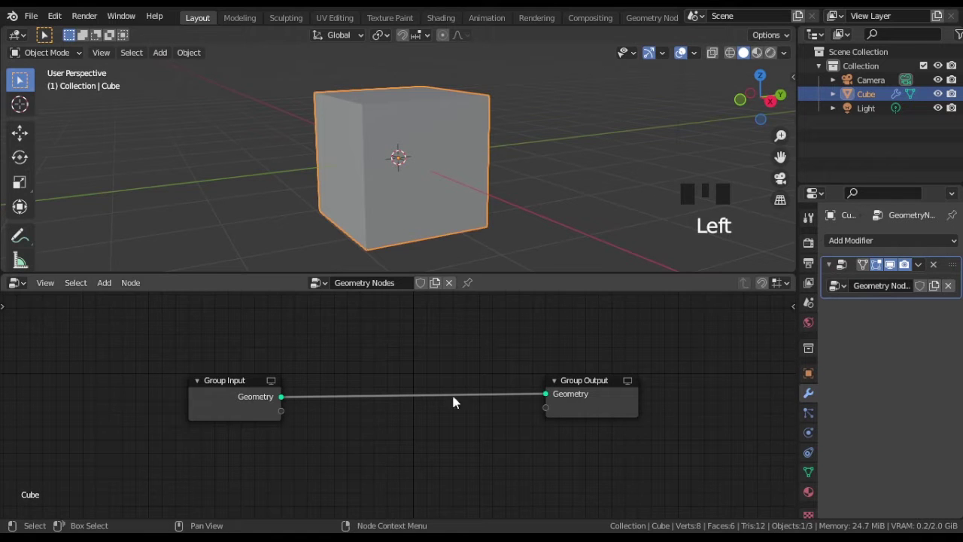
Step: Insert a Point Distribute node into the Group Input to Group Output link
{"action": "key", "text": "shift+a"}
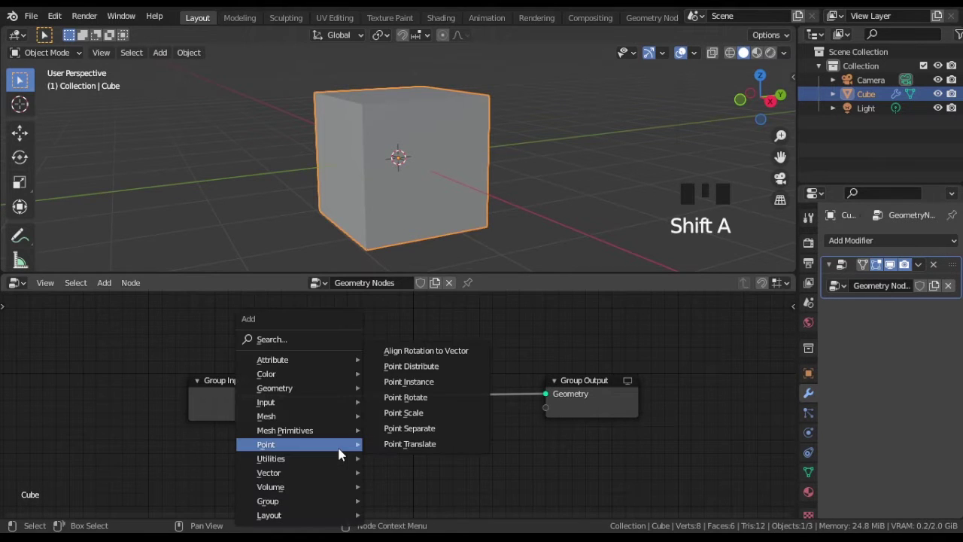
{"action": "left_click", "coordinate": [430, 370]}
{"action": "left_click", "coordinate": [351, 359]}
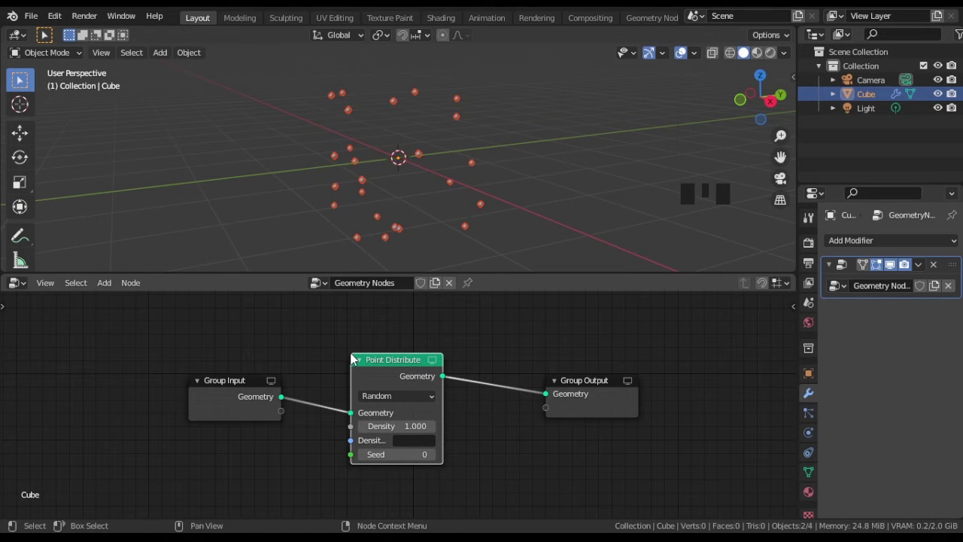
{"action": "mouse_move", "coordinate": [352, 242]}
{"action": "middle_mouse_down"}
{"action": "mouse_move", "coordinate": [358, 216]}
{"action": "mouse_move", "coordinate": [450, 235]}
{"action": "mouse_move", "coordinate": [395, 47]}
{"action": "mouse_move", "coordinate": [356, 229]}
{"action": "mouse_move", "coordinate": [339, 213]}
{"action": "mouse_move", "coordinate": [340, 228]}
{"action": "middle_mouse_up"}
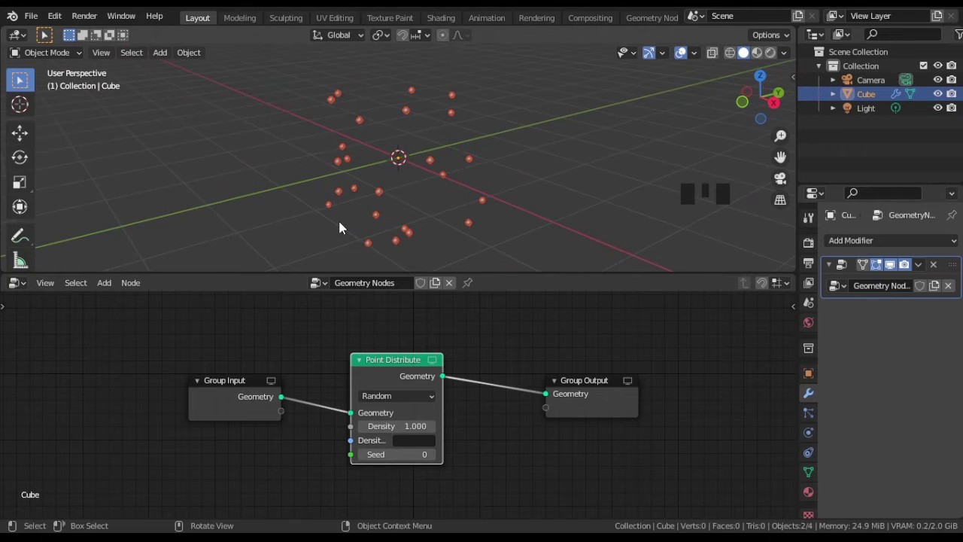
Step: Set the Point Distribute density to 20 and move the node lower left
{"action": "left_click", "coordinate": [506, 415]}
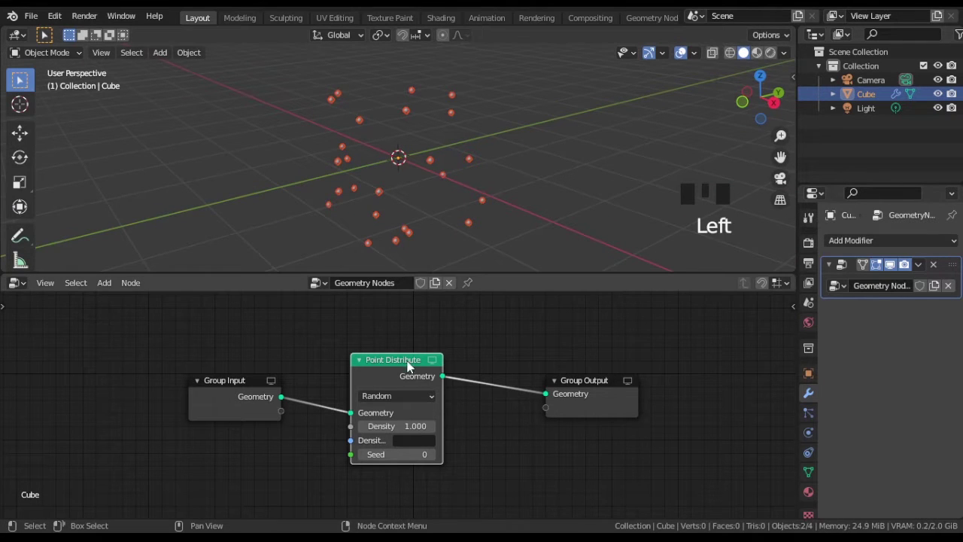
{"action": "left_click_drag", "start_coordinate": [409, 366], "coordinate": [409, 406]}
{"action": "left_click", "coordinate": [417, 465]}
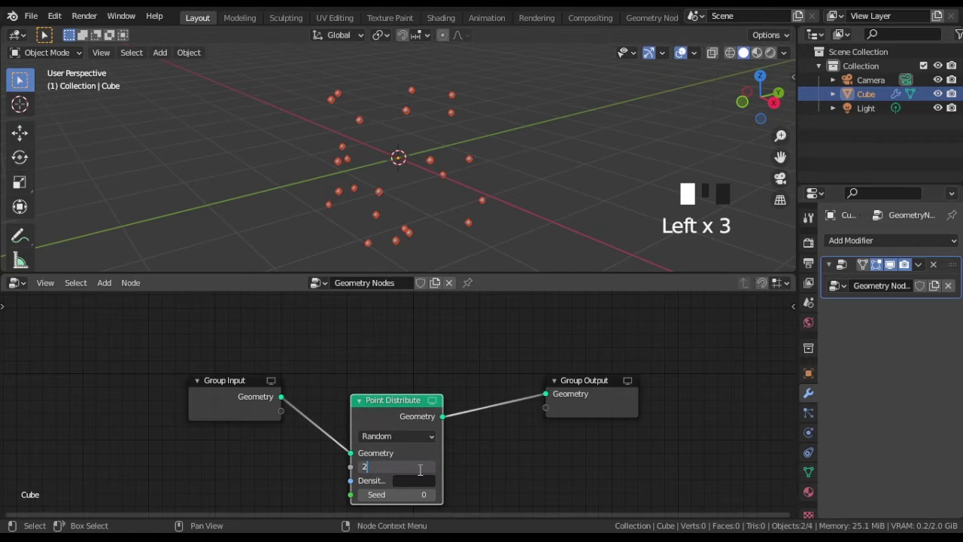
{"action": "key", "text": "Return"}
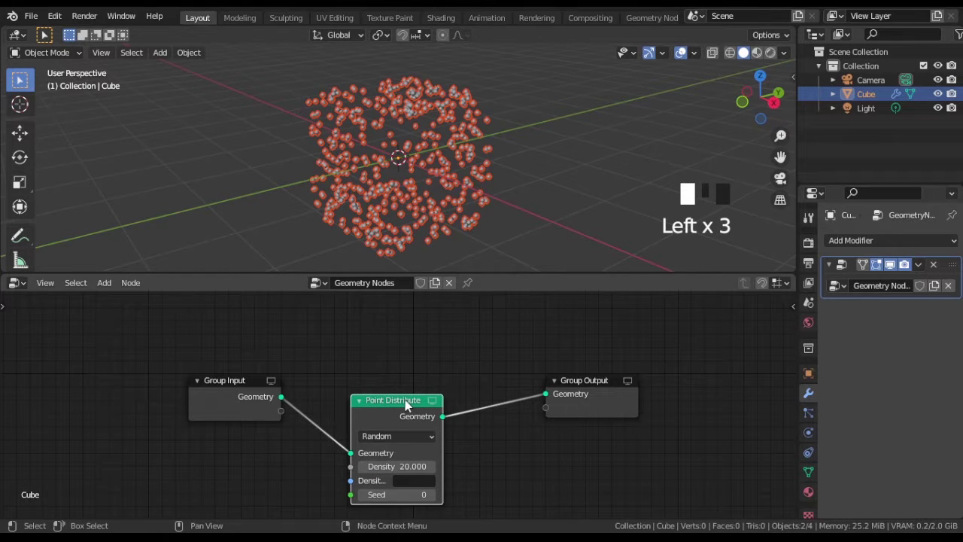
{"action": "left_click_drag", "start_coordinate": [405, 400], "coordinate": [373, 436]}
{"action": "left_click", "coordinate": [526, 467]}
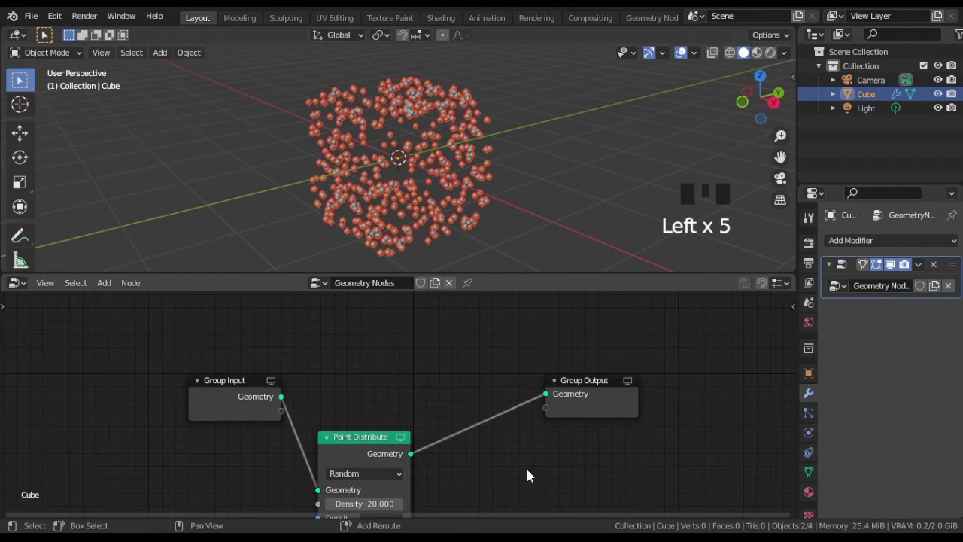
{"action": "key", "text": "shift+a"}
Step: Add a Join Geometry node before Group Output and feed the Group Input geometry into it
{"action": "mouse_move", "coordinate": [510, 397]}
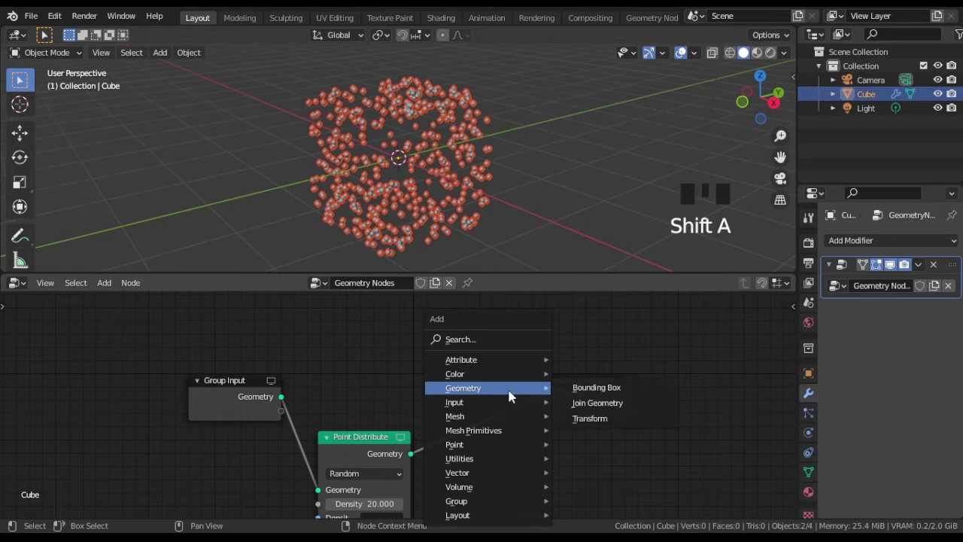
{"action": "left_click", "coordinate": [601, 408]}
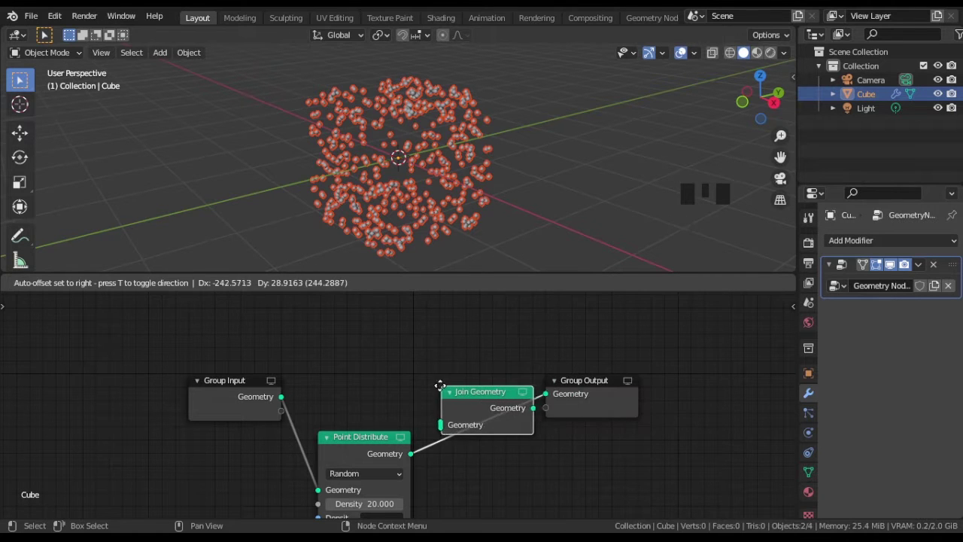
{"action": "left_click", "coordinate": [436, 391]}
{"action": "left_click_drag", "start_coordinate": [282, 397], "coordinate": [306, 407]}
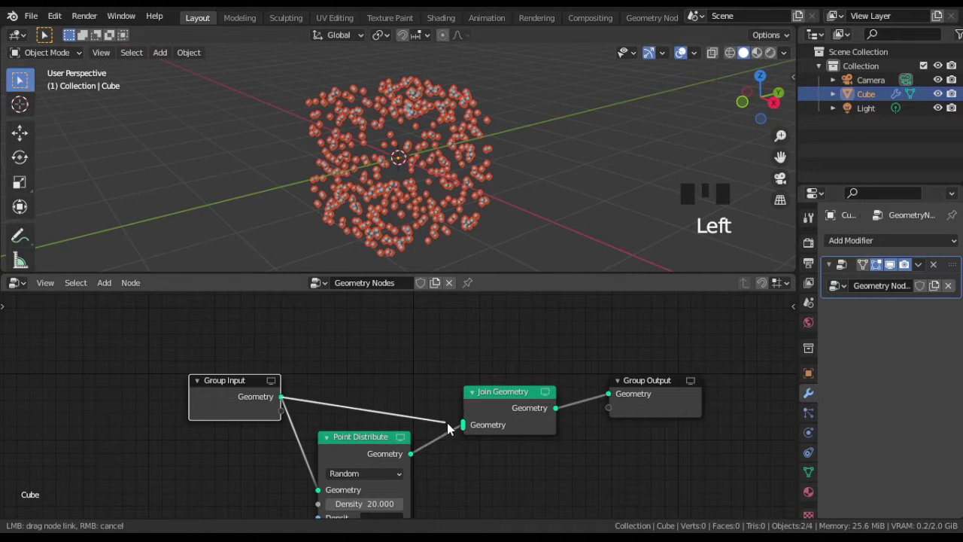
{"action": "left_click_drag", "start_coordinate": [447, 426], "coordinate": [484, 409]}
{"action": "middle_click_drag", "start_coordinate": [450, 480], "coordinate": [410, 442]}
{"action": "scroll", "coordinate": [450, 444], "scroll_direction": "up", "scroll_amount": 1}
Step: Switch to the front orthographic view and make the 3D viewport taller around the cube
{"action": "left_click", "coordinate": [560, 173]}
{"action": "key", "text": "KP_1"}
{"action": "key", "text": "KP_5"}
{"action": "middle_click_drag", "start_coordinate": [560, 173], "coordinate": [541, 172], "text": "shift"}
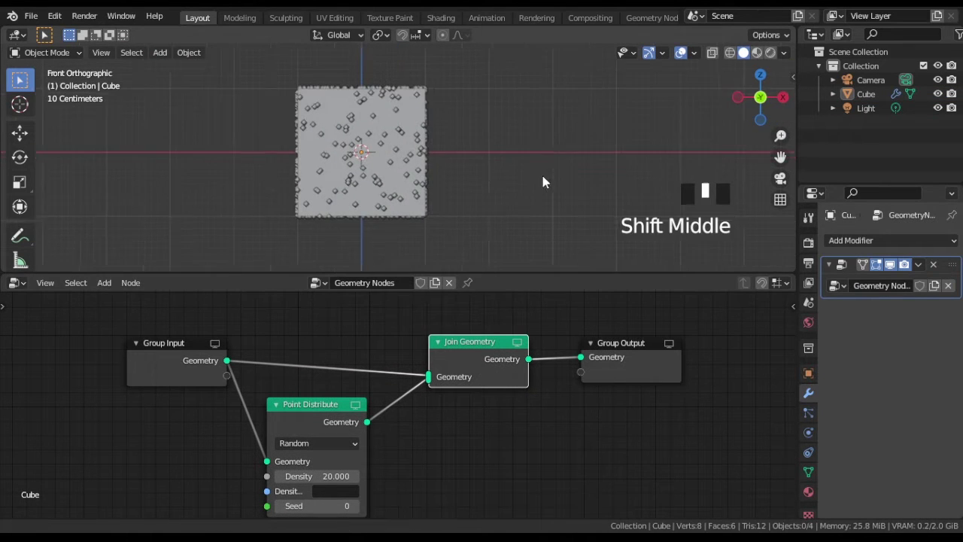
{"action": "left_click_drag", "start_coordinate": [527, 273], "coordinate": [527, 441]}
{"action": "middle_click_drag", "start_coordinate": [494, 219], "coordinate": [457, 250], "text": "shift"}
{"action": "left_click", "coordinate": [462, 301]}
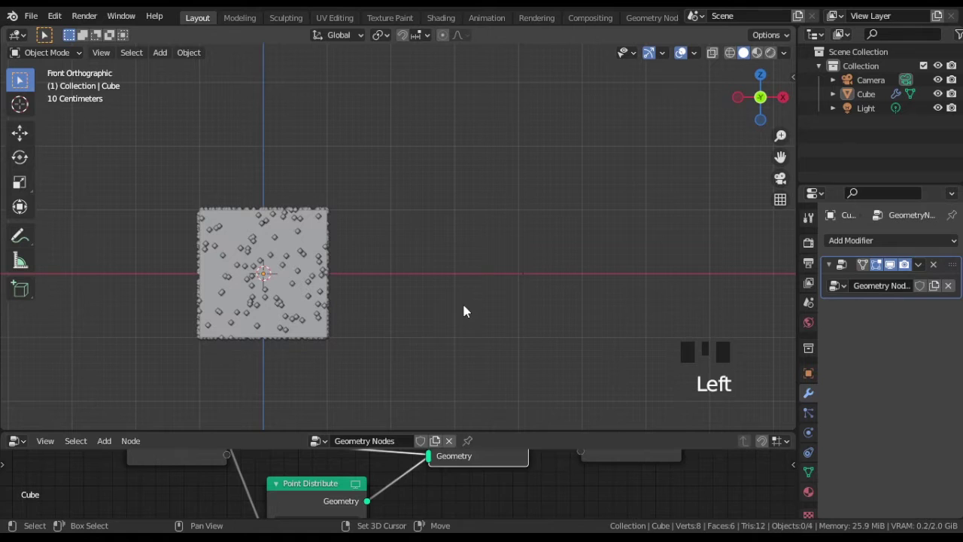
Step: Add a plane and move it to the right of the cube
{"action": "key", "text": "shift+a"}
{"action": "mouse_move", "coordinate": [426, 243]}
{"action": "left_click", "coordinate": [515, 243]}
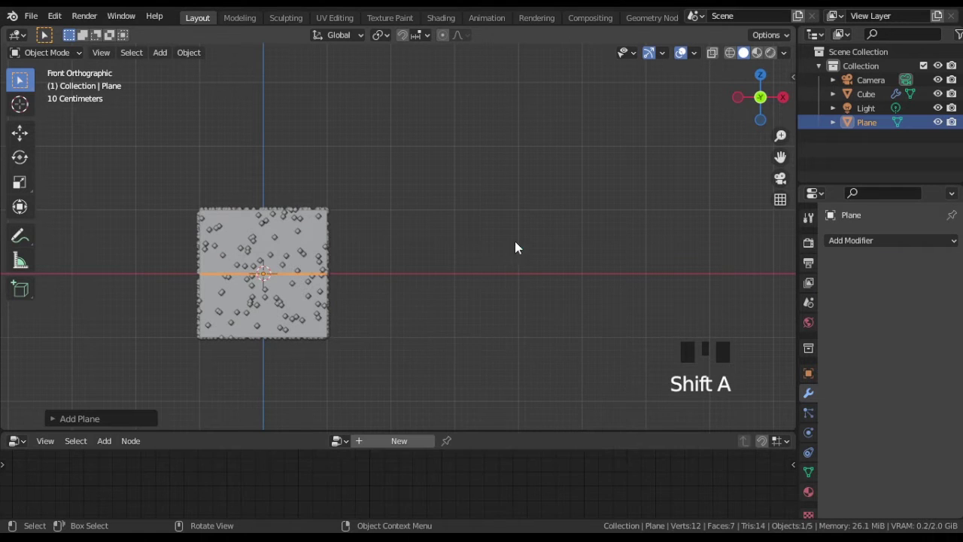
{"action": "key", "text": "g"}
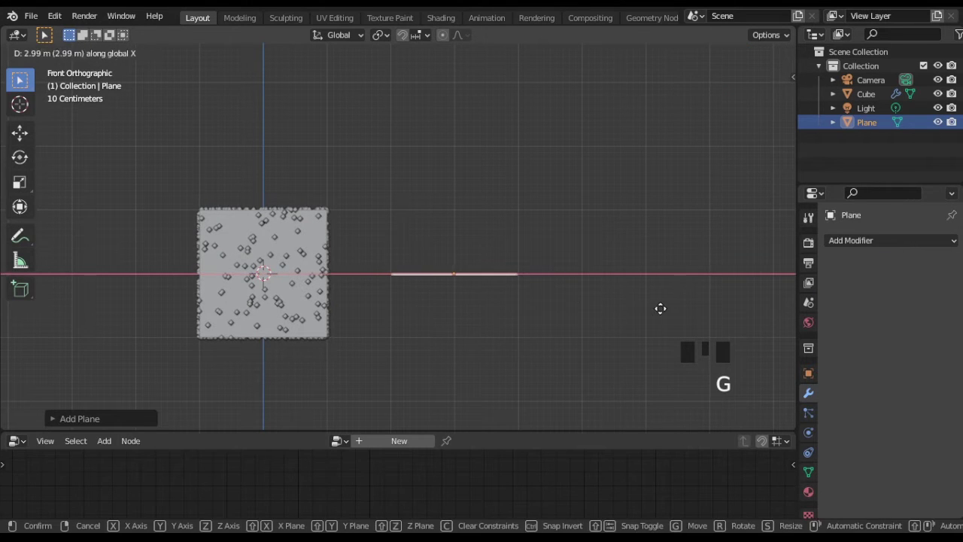
{"action": "left_click", "coordinate": [484, 260]}
{"action": "middle_click_drag", "start_coordinate": [485, 259], "coordinate": [504, 297]}
Step: Subdivide the plane into four faces in Edit Mode
{"action": "key", "text": "Tab"}
{"action": "right_click", "coordinate": [485, 267]}
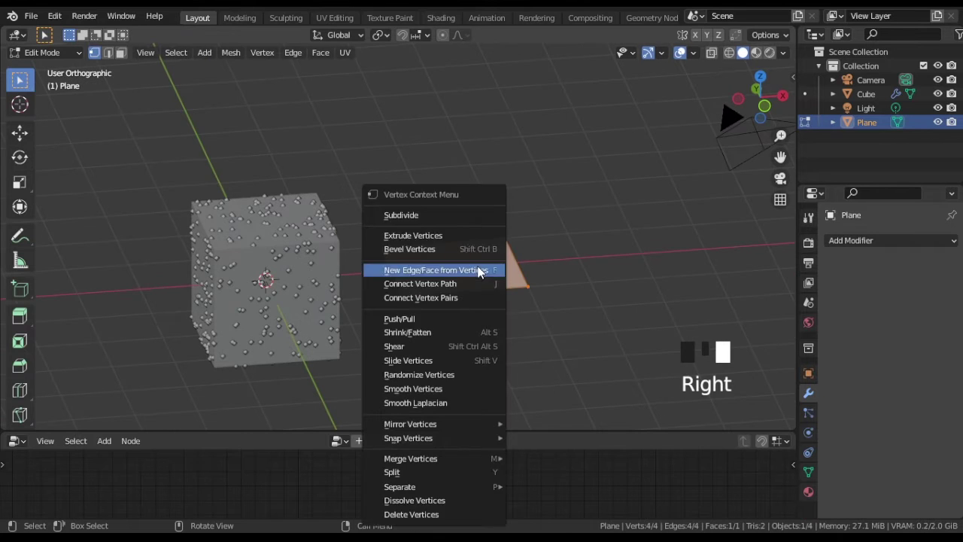
{"action": "left_click", "coordinate": [450, 216]}
{"action": "middle_click_drag", "start_coordinate": [450, 217], "coordinate": [429, 258]}
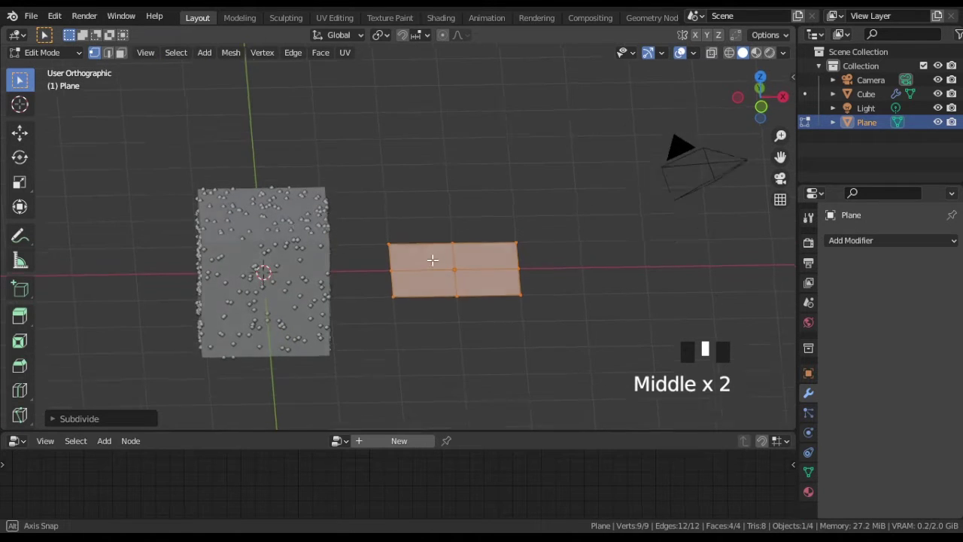
{"action": "key", "text": "KP_7"}
Step: Round the plane's outer vertices into an octagonal disc with To Sphere at 0.8883
{"action": "left_click_drag", "start_coordinate": [370, 151], "coordinate": [561, 204]}
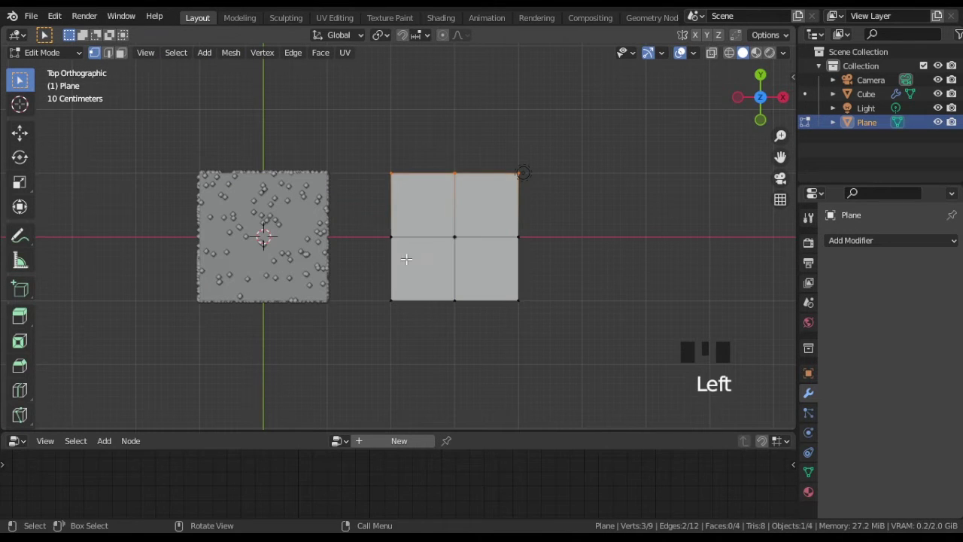
{"action": "left_click_drag", "start_coordinate": [362, 221], "coordinate": [410, 321], "text": "shift"}
{"action": "left_click_drag", "start_coordinate": [564, 280], "coordinate": [421, 325], "text": "shift"}
{"action": "left_click_drag", "start_coordinate": [557, 216], "coordinate": [516, 263], "text": "shift"}
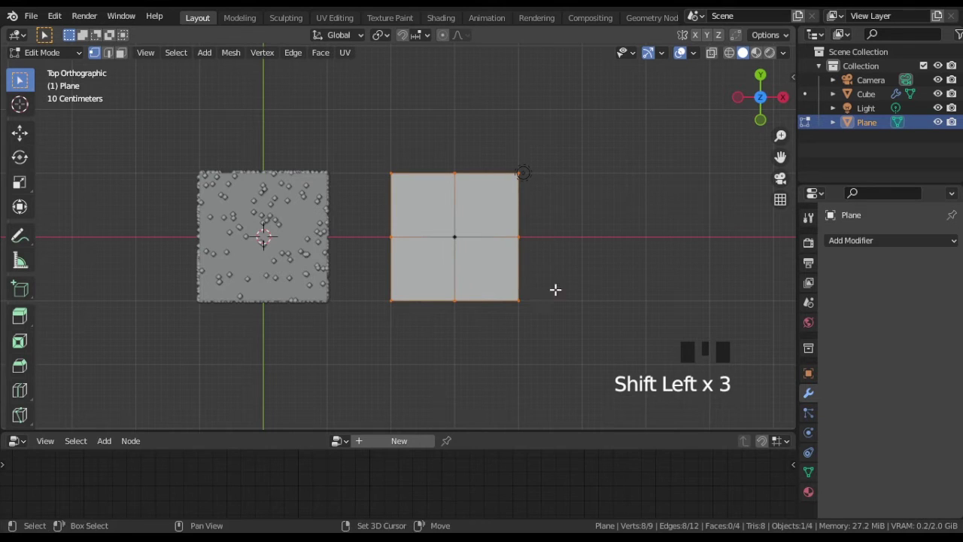
{"action": "middle_click_drag", "start_coordinate": [555, 288], "coordinate": [568, 277]}
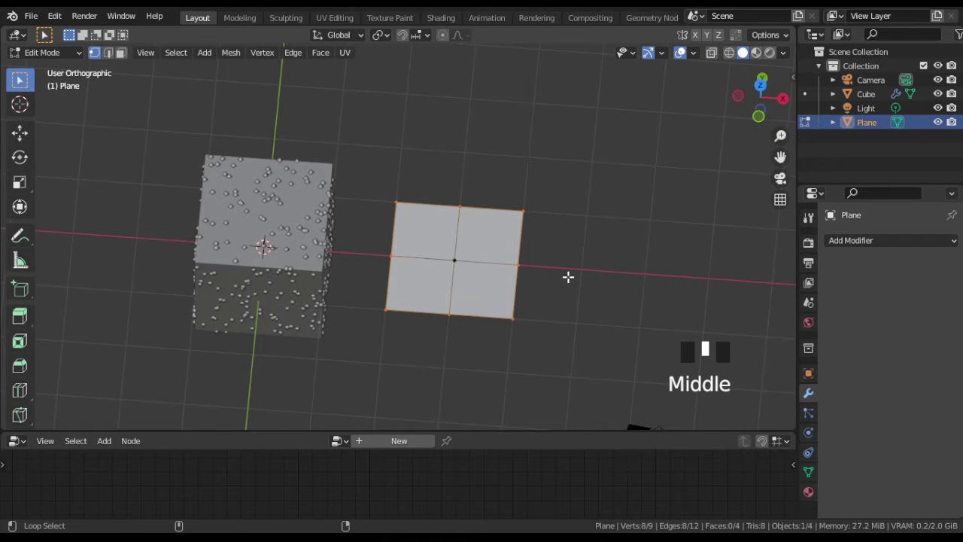
{"action": "key", "text": "shift+alt+s"}
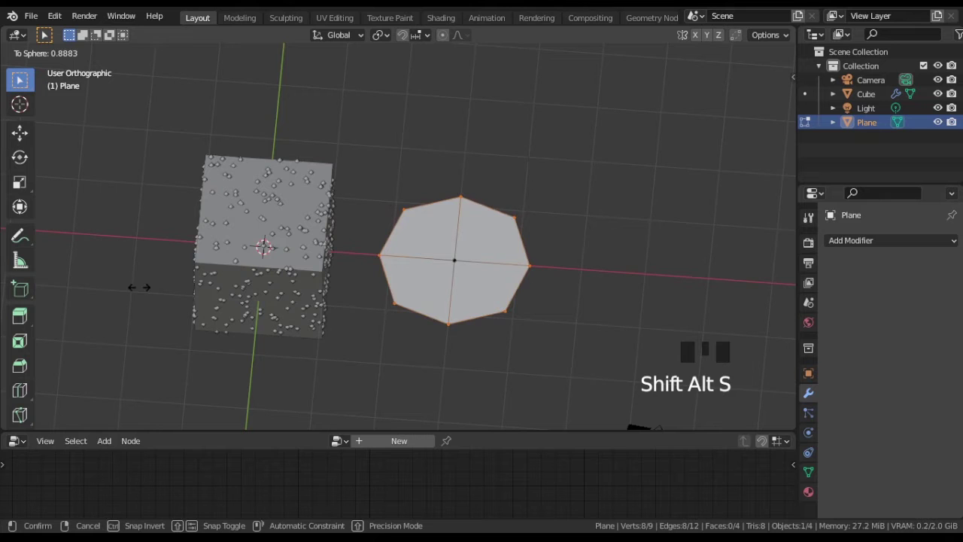
{"action": "left_click", "coordinate": [305, 301]}
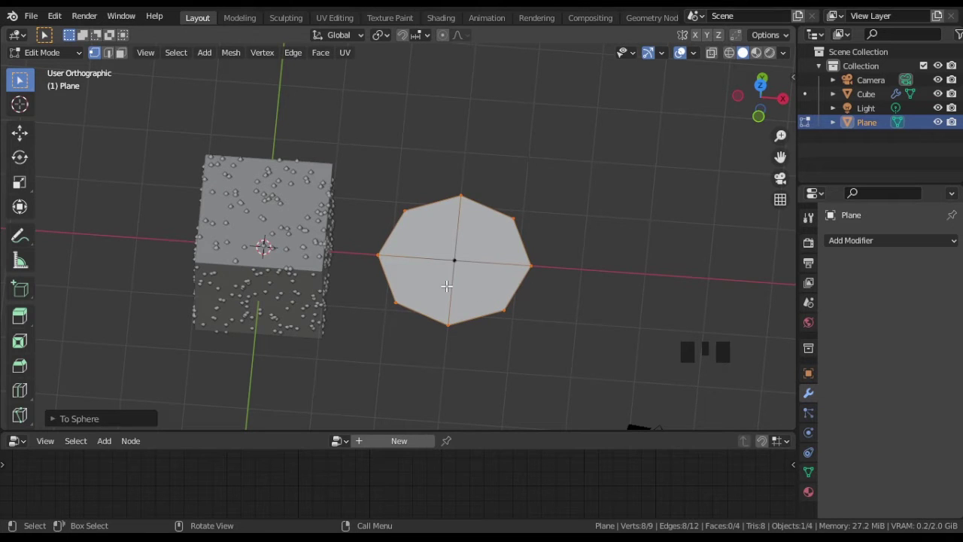
Step: Extrude the disc upward and shrink the new top edge
{"action": "key", "text": "a"}
{"action": "key", "text": "KP_1"}
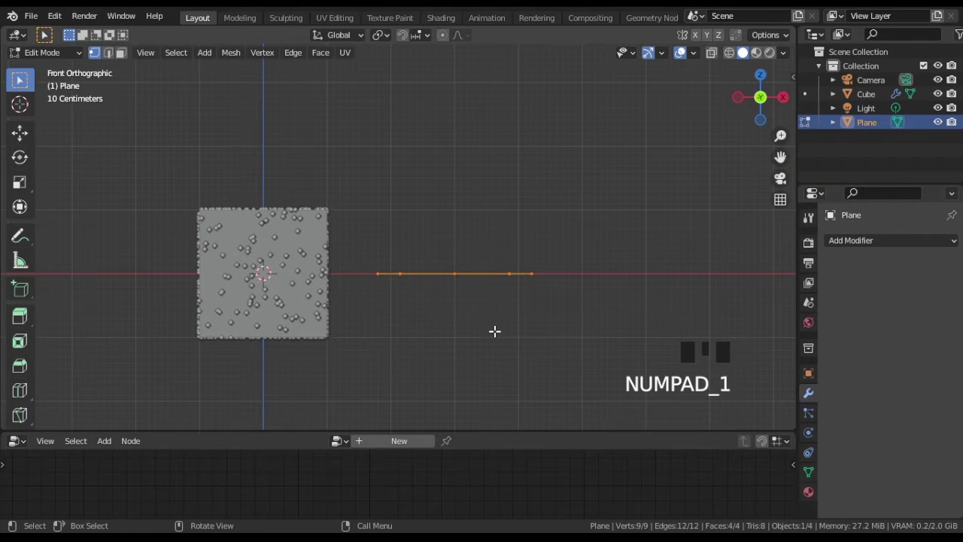
{"action": "key", "text": "e"}
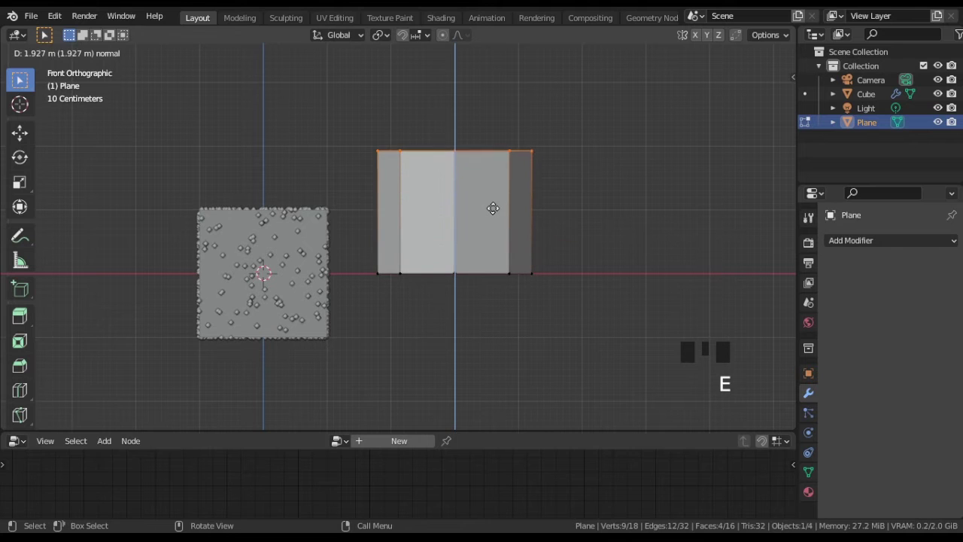
{"action": "left_click", "coordinate": [493, 204]}
{"action": "key", "text": "s"}
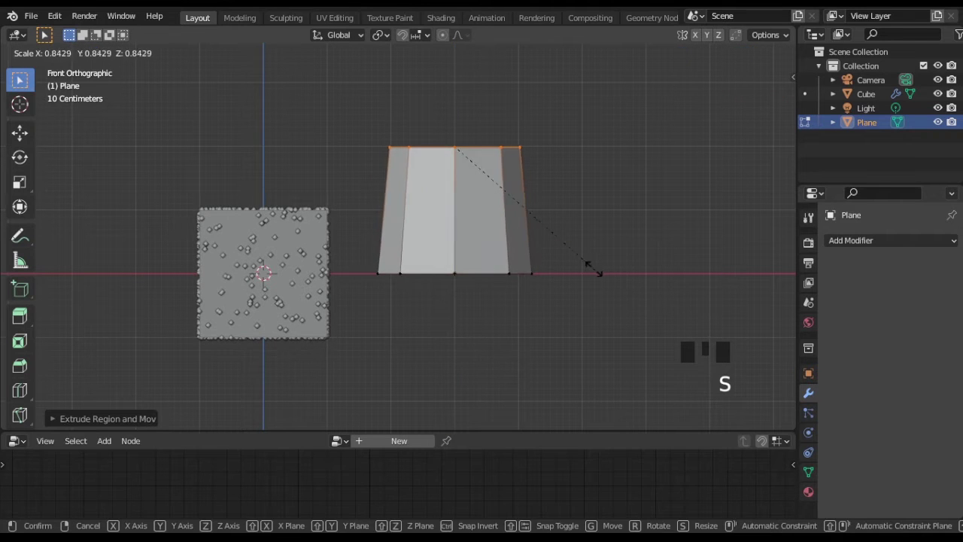
{"action": "left_click", "coordinate": [557, 244]}
{"action": "middle_click_drag", "start_coordinate": [600, 233], "coordinate": [585, 312], "text": "shift"}
Step: Extrude the top upward again and narrow it further, forming a cone
{"action": "key", "text": "e"}
{"action": "left_click", "coordinate": [585, 226]}
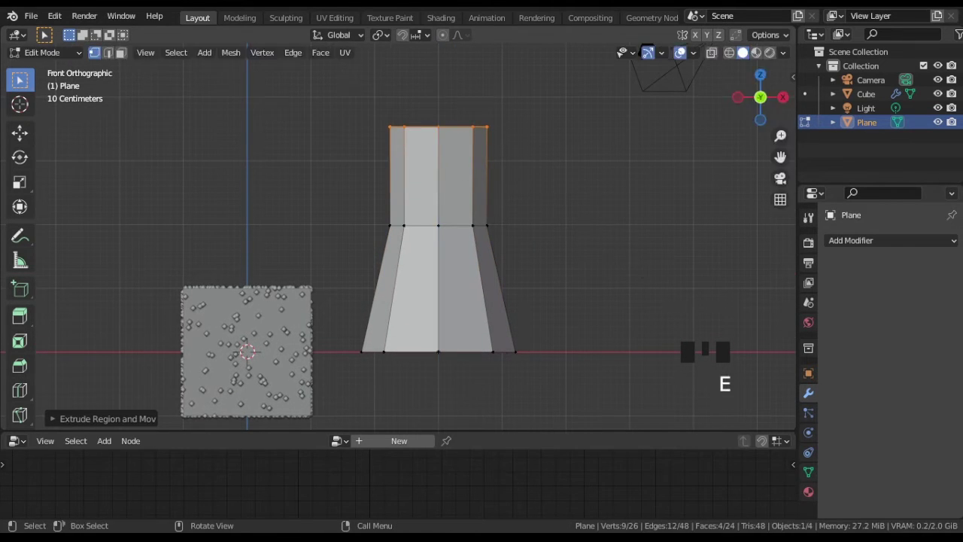
{"action": "key", "text": "s"}
{"action": "left_click", "coordinate": [510, 194]}
{"action": "key", "text": "Tab"}
{"action": "middle_click_drag", "start_coordinate": [452, 231], "coordinate": [531, 280]}
Step: Scale the whole cone narrower in X and Y while keeping its height
{"action": "key", "text": "Tab"}
{"action": "key", "text": "a"}
{"action": "key", "text": "s"}
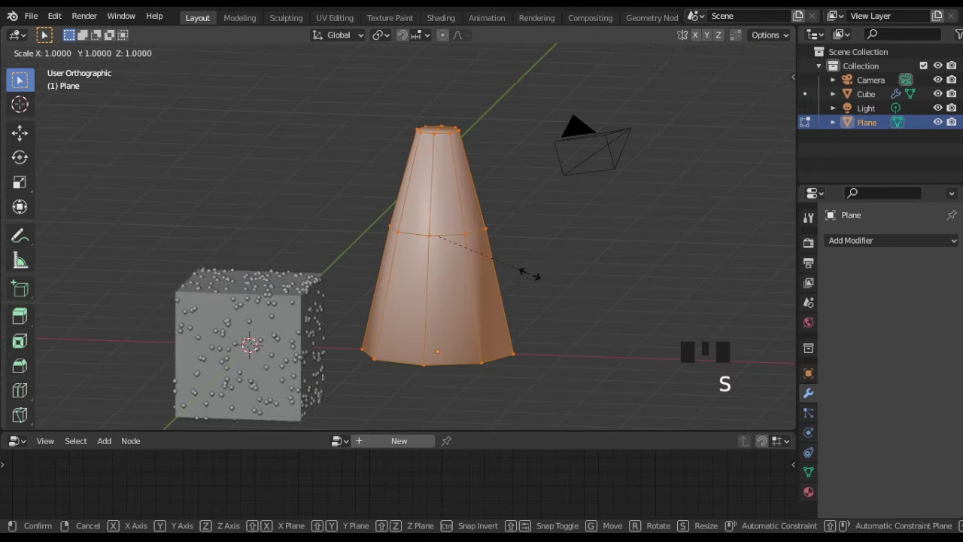
{"action": "key", "text": "shift+z"}
{"action": "left_click", "coordinate": [467, 254]}
{"action": "middle_click_drag", "start_coordinate": [468, 253], "coordinate": [436, 254]}
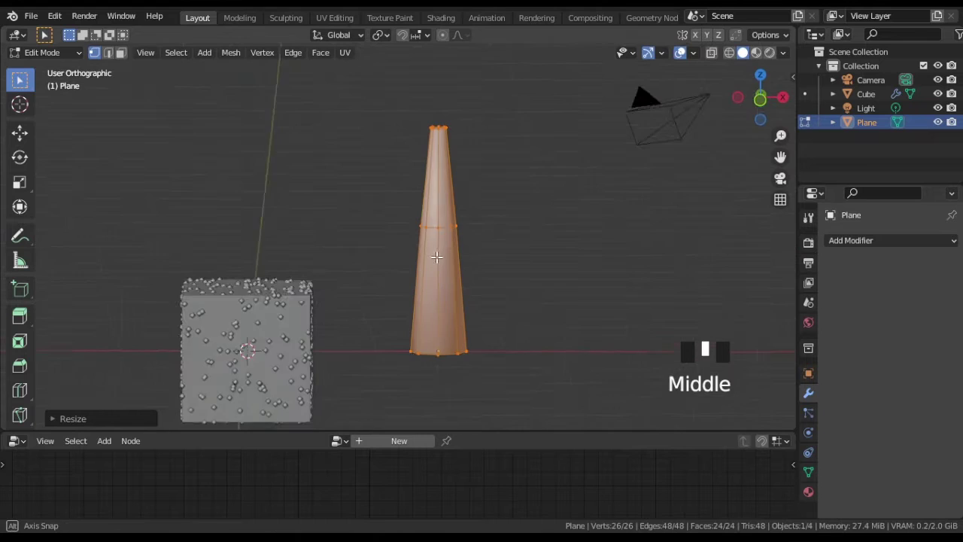
{"action": "key", "text": "KP_1"}
{"action": "key", "text": "Tab"}
Step: With X-ray on, narrow the cone's upper part in X and Y only
{"action": "key", "text": "alt+z"}
{"action": "key", "text": "Tab"}
{"action": "scroll", "coordinate": [444, 255], "scroll_direction": "up", "scroll_amount": 2}
{"action": "left_click_drag", "start_coordinate": [394, 71], "coordinate": [625, 279]}
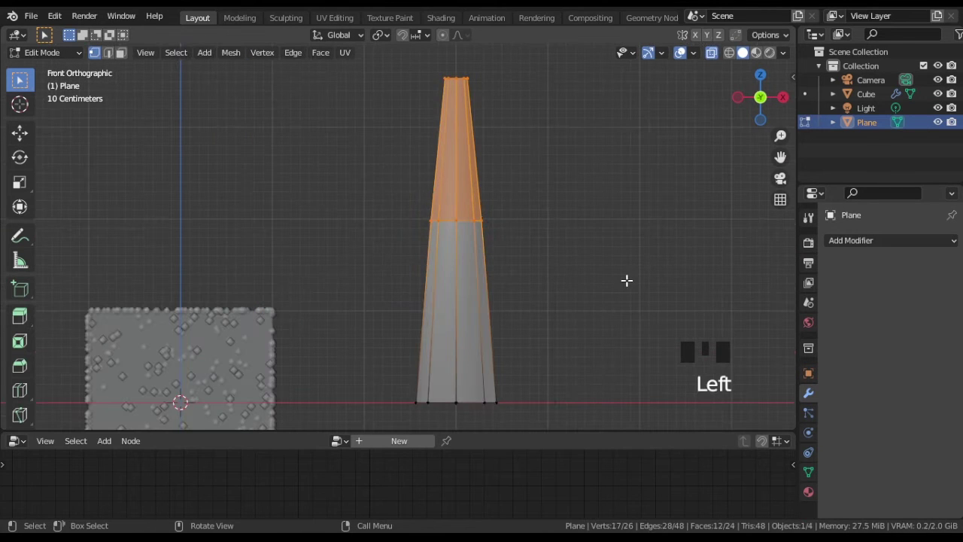
{"action": "key", "text": "s"}
{"action": "key", "text": "shift+z"}
{"action": "left_click", "coordinate": [424, 64]}
Step: Shrink the cone's tip to a sharp point and turn X-ray off
{"action": "key", "text": "s"}
{"action": "left_click", "coordinate": [531, 148]}
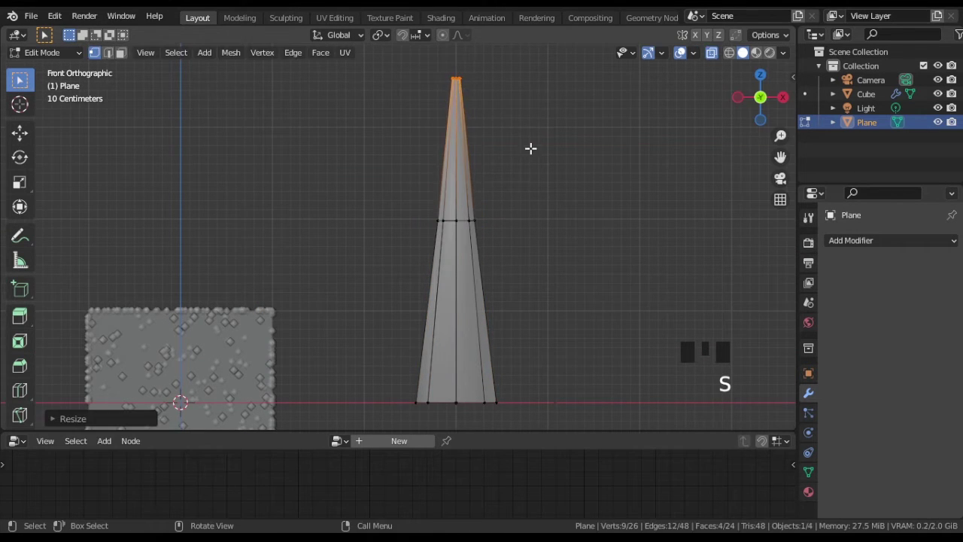
{"action": "key", "text": "Tab"}
{"action": "scroll", "coordinate": [458, 233], "scroll_direction": "down", "scroll_amount": 3}
{"action": "middle_click_drag", "start_coordinate": [458, 233], "coordinate": [460, 279]}
{"action": "key", "text": "alt+z"}
Step: Select the cube, enlarge the node editor and bring the cube into view
{"action": "left_click", "coordinate": [273, 301]}
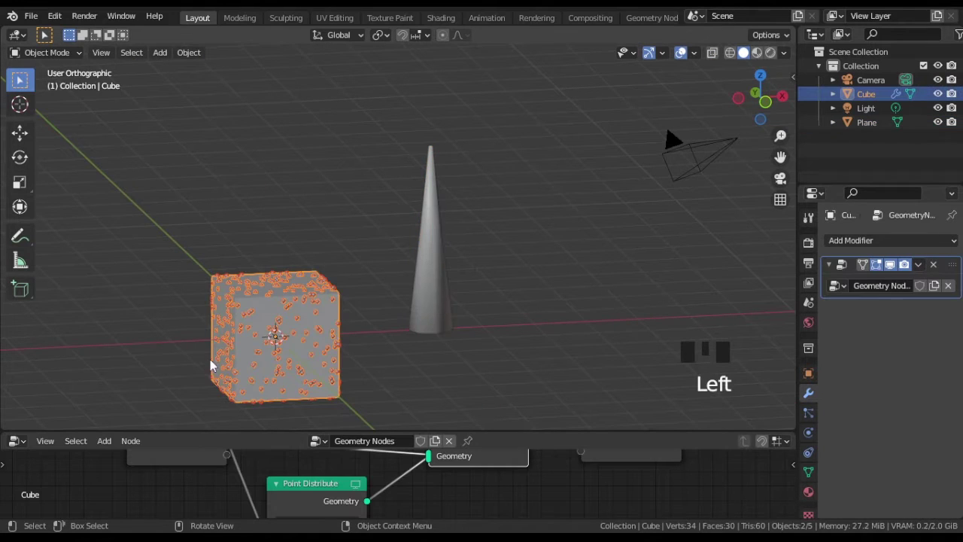
{"action": "left_click_drag", "start_coordinate": [207, 434], "coordinate": [241, 249]}
{"action": "middle_click_drag", "start_coordinate": [246, 190], "coordinate": [493, 116], "text": "shift"}
{"action": "scroll", "coordinate": [459, 142], "scroll_direction": "up", "scroll_amount": 2}
{"action": "middle_click_drag", "start_coordinate": [458, 142], "coordinate": [508, 135], "text": "shift"}
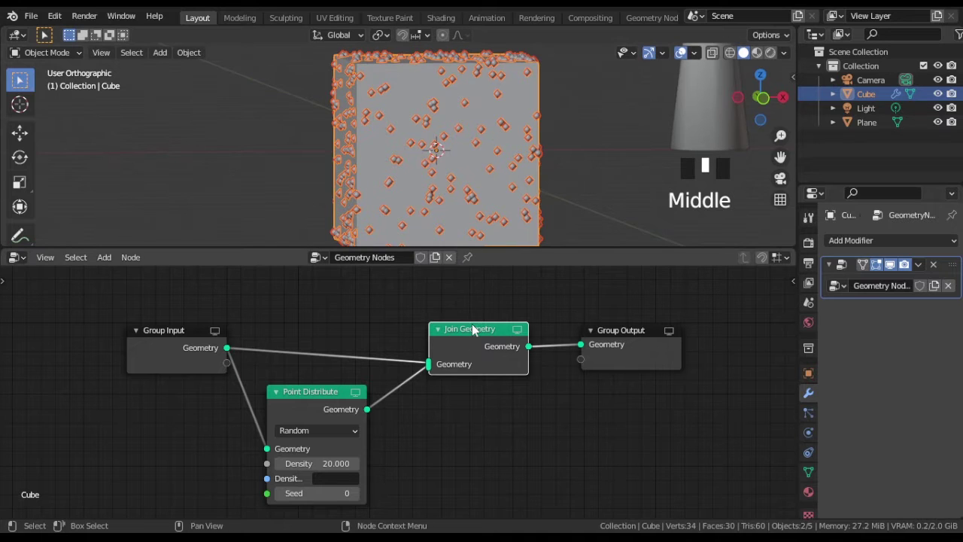
Step: Insert a Point Instance node after Point Distribute, instancing the Plane object
{"action": "key", "text": "shift+a"}
{"action": "mouse_move", "coordinate": [507, 450]}
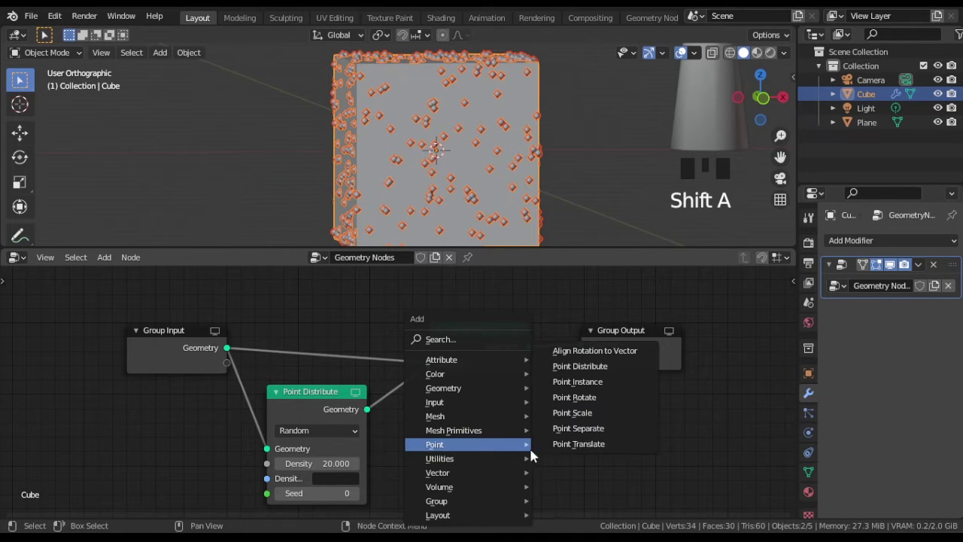
{"action": "left_click", "coordinate": [586, 382]}
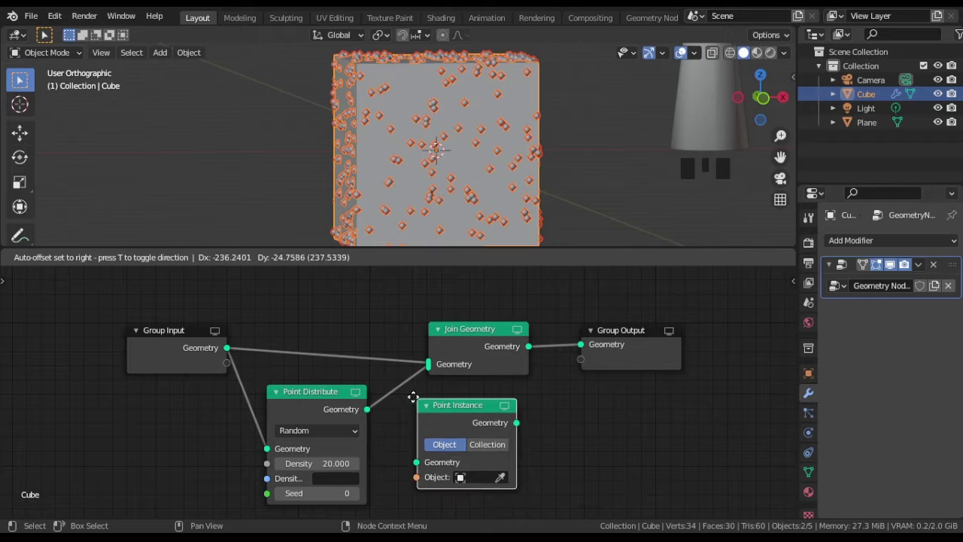
{"action": "left_click", "coordinate": [389, 386]}
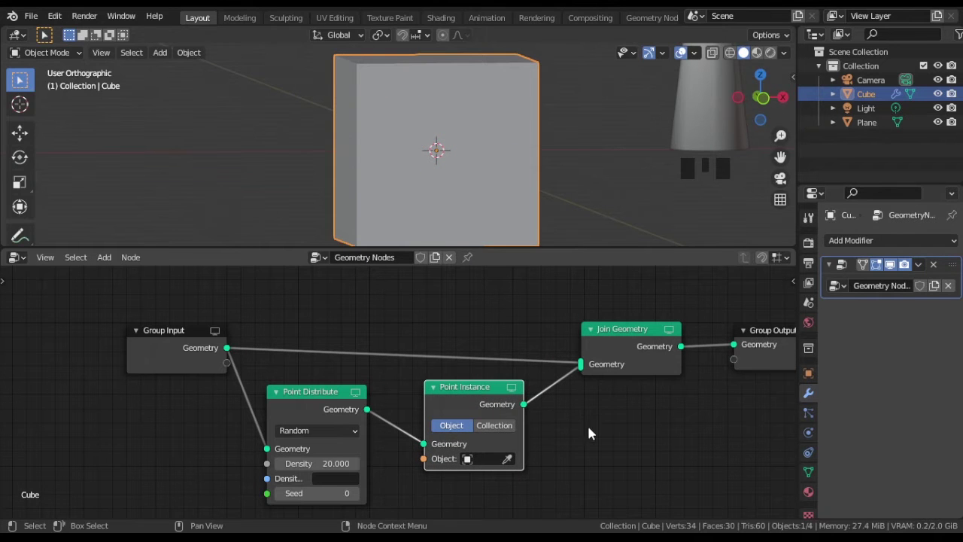
{"action": "left_click", "coordinate": [474, 459]}
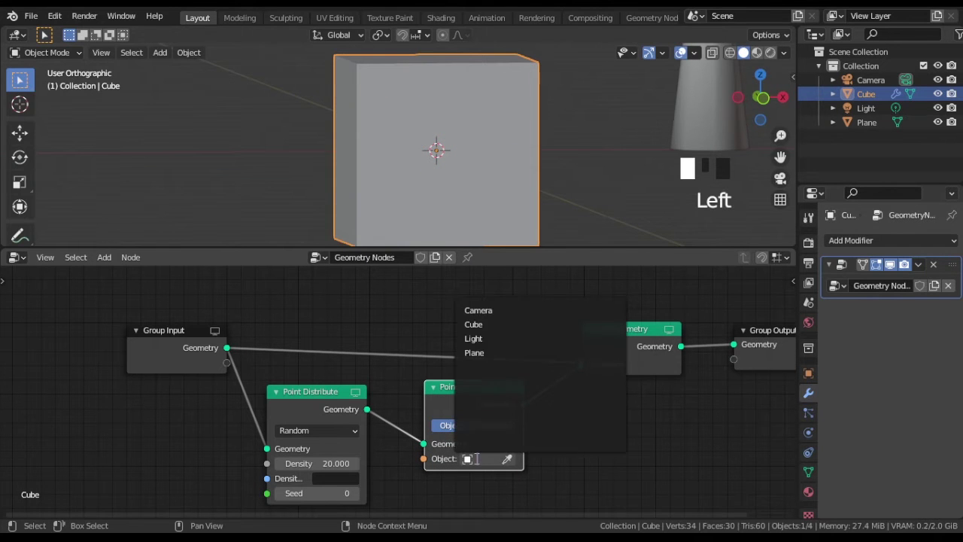
{"action": "left_click", "coordinate": [482, 352]}
{"action": "scroll", "coordinate": [447, 157], "scroll_direction": "down", "scroll_amount": 3}
{"action": "middle_click_drag", "start_coordinate": [448, 157], "coordinate": [465, 179]}
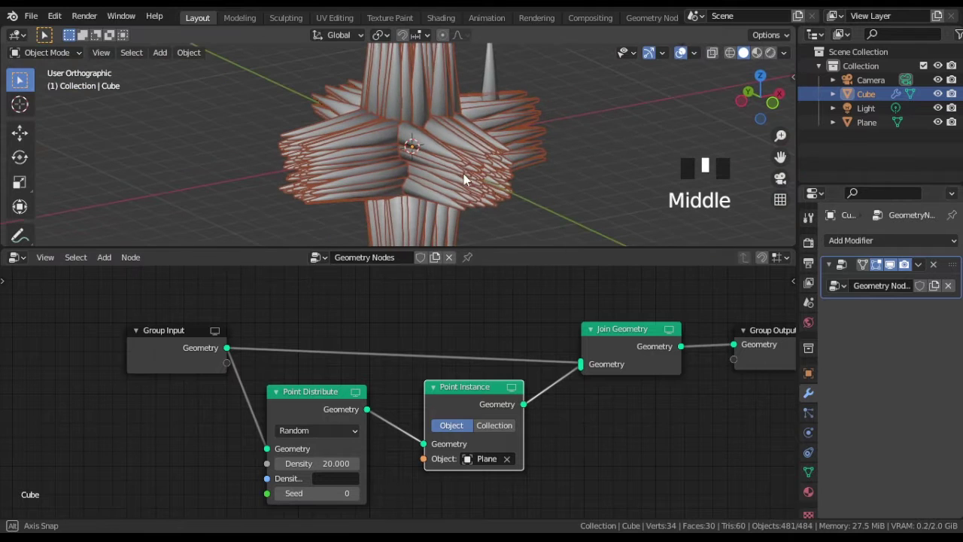
Step: Lower the point density to 1 and move Group Input and Point Distribute further left
{"action": "left_click", "coordinate": [338, 463]}
{"action": "type", "text": "2"}
{"action": "key", "text": "Return"}
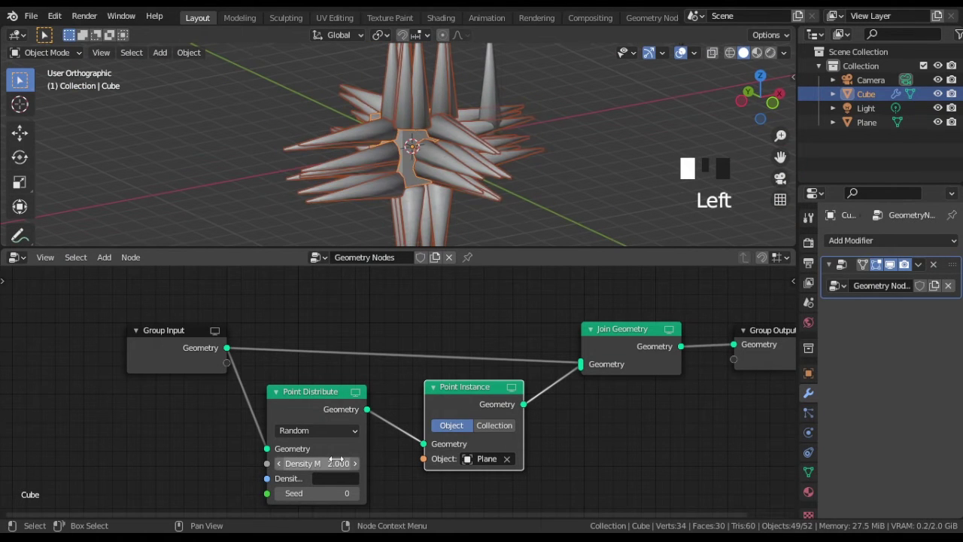
{"action": "left_click", "coordinate": [354, 466]}
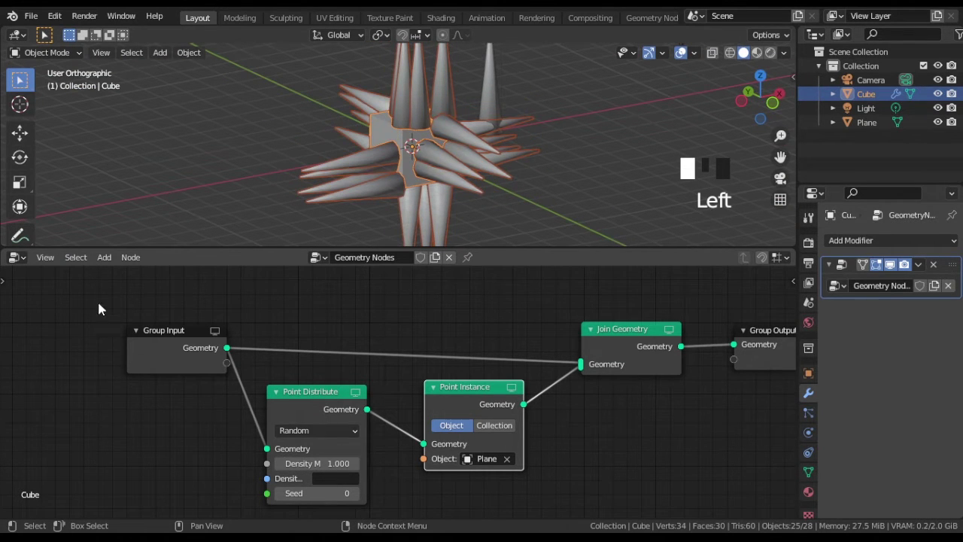
{"action": "left_click_drag", "start_coordinate": [91, 294], "coordinate": [374, 455]}
{"action": "key", "text": "g"}
{"action": "left_click", "coordinate": [307, 456]}
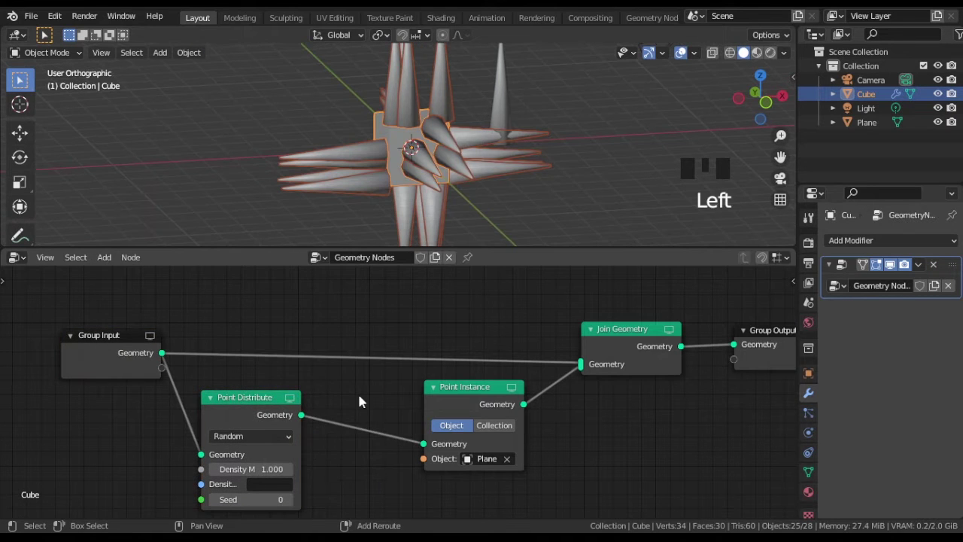
Step: Insert an Attribute Randomize node before Point Instance, randomizing the scale attribute
{"action": "key", "text": "shift+a"}
{"action": "mouse_move", "coordinate": [293, 310]}
{"action": "left_click", "coordinate": [441, 248]}
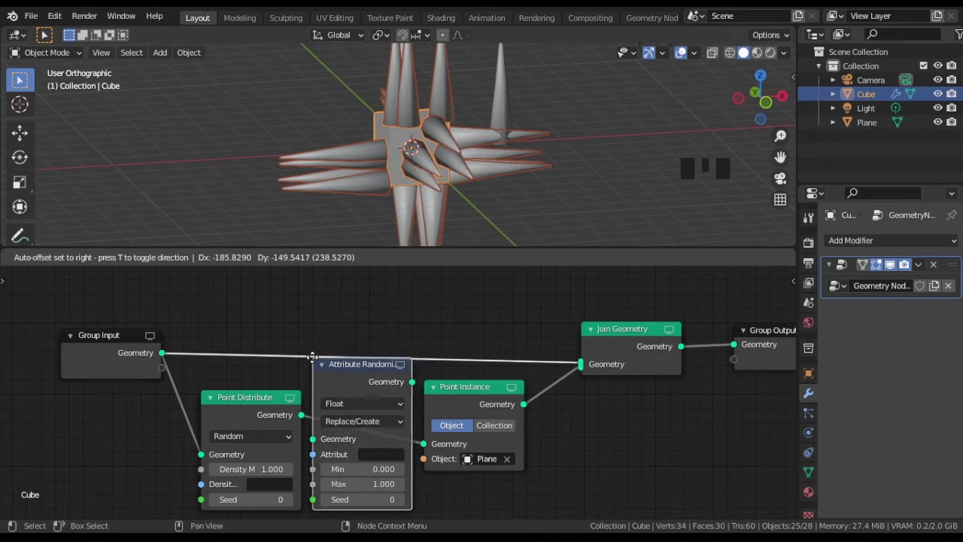
{"action": "left_click", "coordinate": [359, 360]}
{"action": "middle_click_drag", "start_coordinate": [432, 411], "coordinate": [374, 374]}
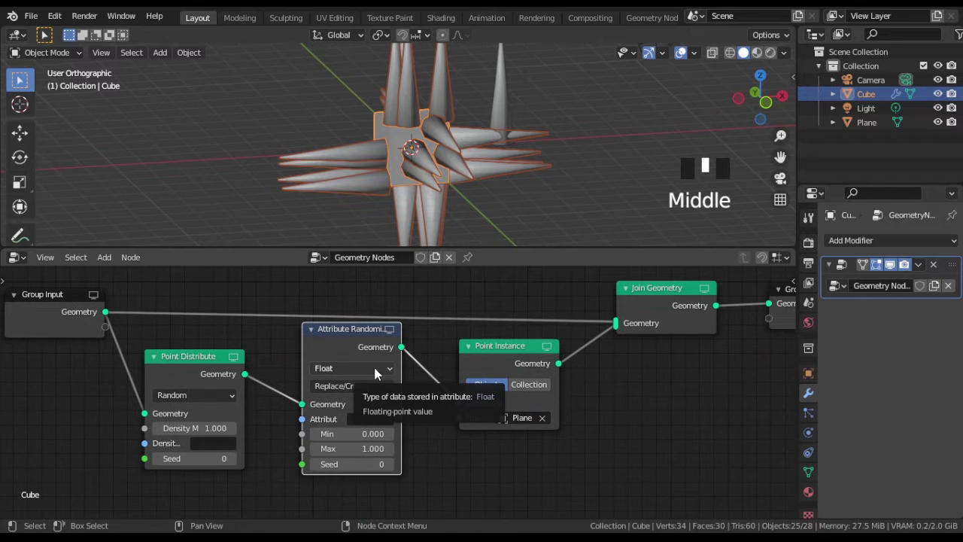
{"action": "left_click", "coordinate": [361, 419]}
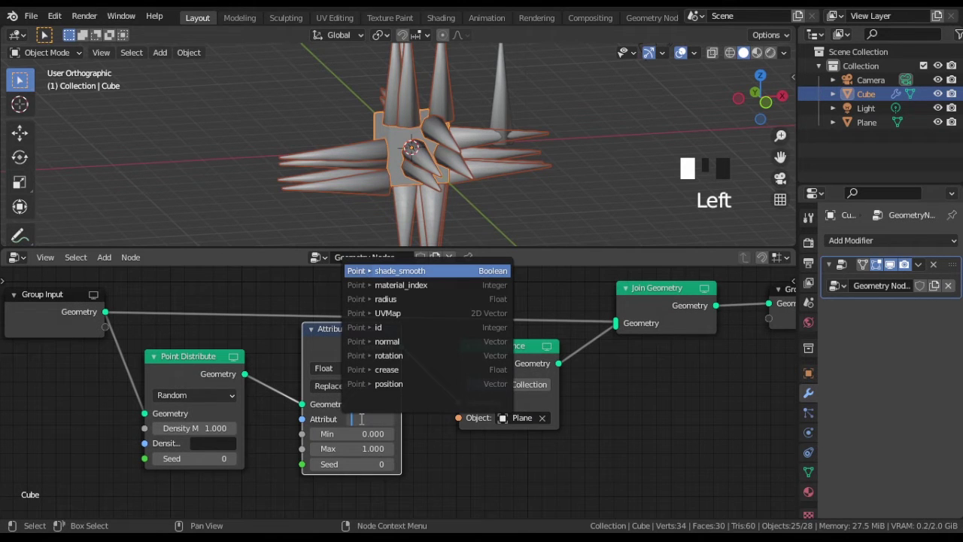
{"action": "type", "text": "sca"}
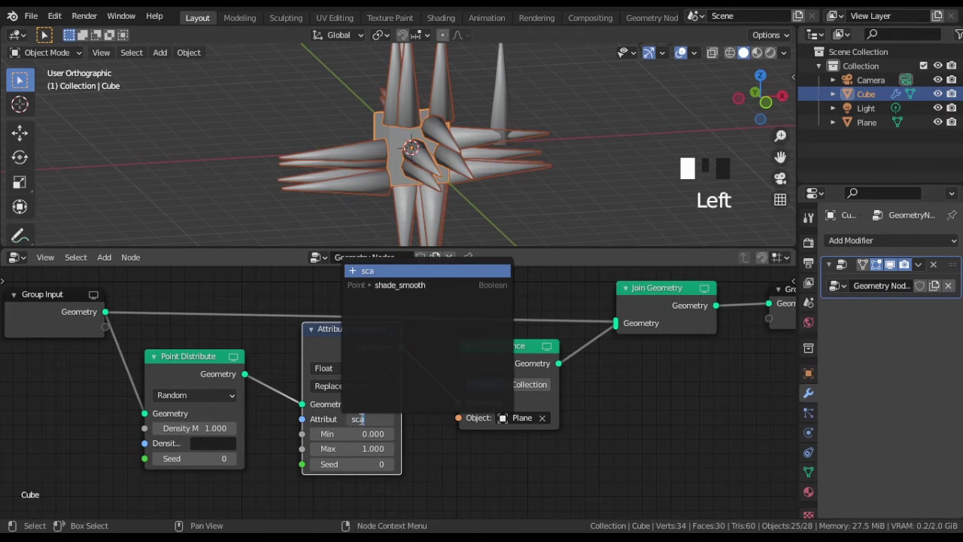
{"action": "type", "text": "le"}
{"action": "key", "text": "Return"}
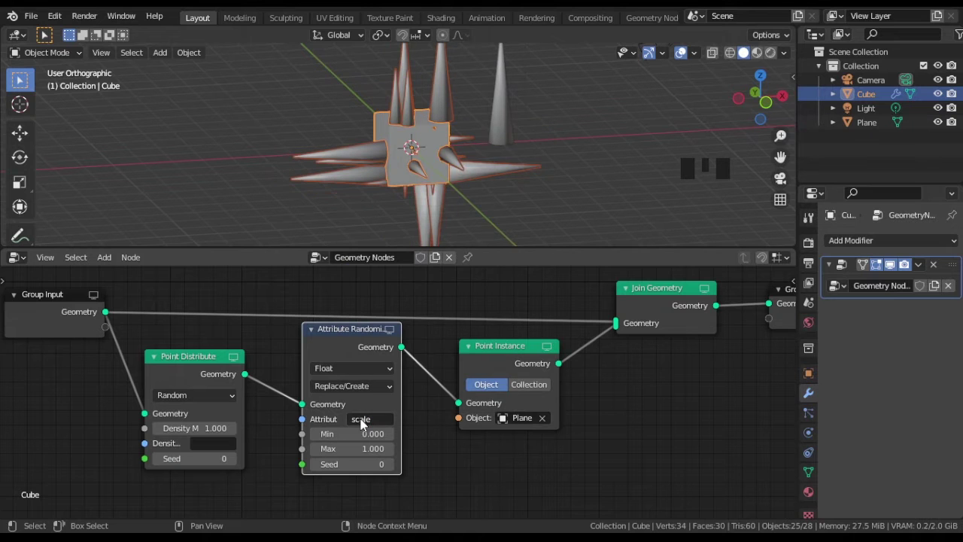
Step: Set the Attribute Randomize Max to 0.15
{"action": "scroll", "coordinate": [390, 432], "scroll_direction": "up", "scroll_amount": 2}
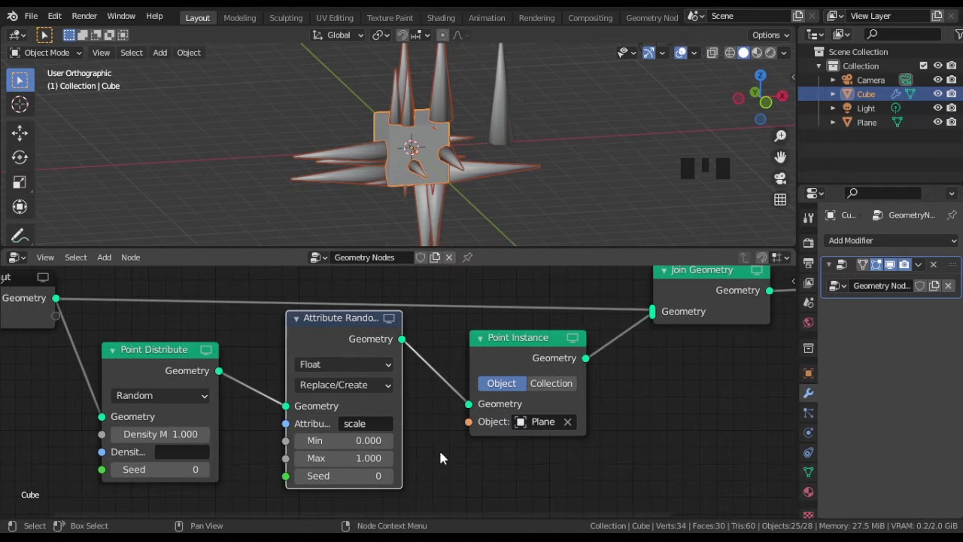
{"action": "middle_click_drag", "start_coordinate": [440, 457], "coordinate": [433, 433]}
{"action": "left_click", "coordinate": [360, 433]}
{"action": "type", "text": "0.1"}
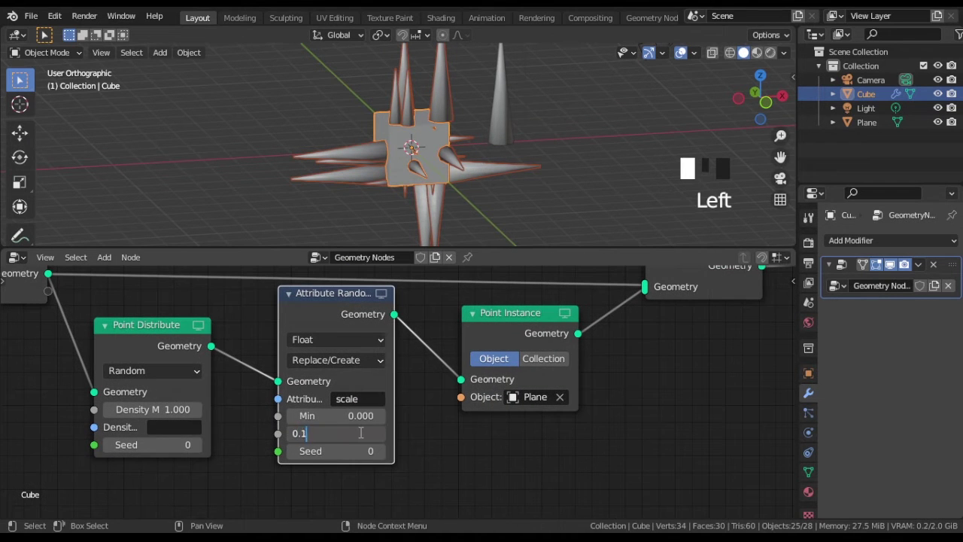
{"action": "type", "text": "5"}
{"action": "key", "text": "Return"}
{"action": "scroll", "coordinate": [425, 135], "scroll_direction": "up", "scroll_amount": 5}
{"action": "middle_click_drag", "start_coordinate": [425, 136], "coordinate": [353, 113]}
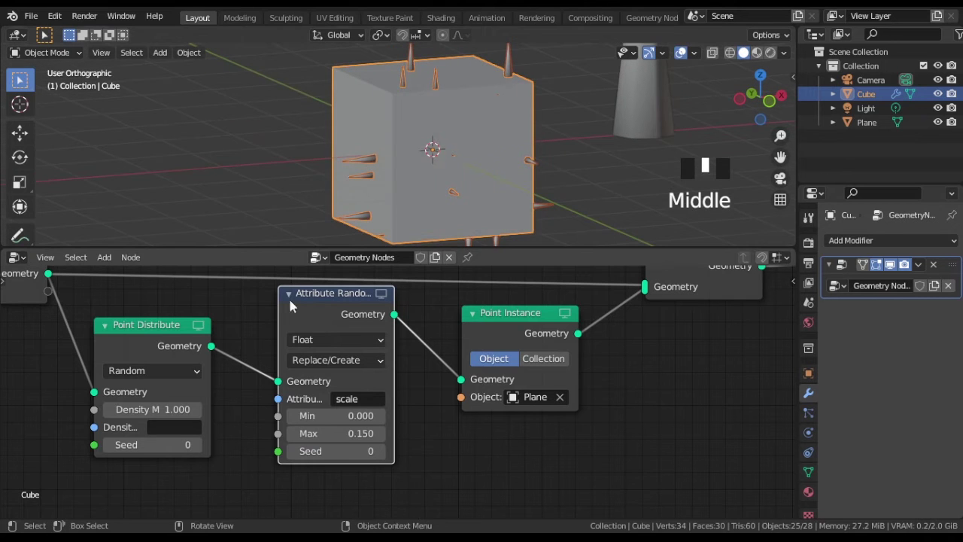
Step: Restore the Point Distribute density to 20
{"action": "left_click", "coordinate": [169, 414]}
{"action": "type", "text": "20"}
{"action": "key", "text": "Return"}
{"action": "middle_click_drag", "start_coordinate": [353, 188], "coordinate": [403, 158]}
Step: Move the three leftmost nodes further left in the node editor
{"action": "scroll", "coordinate": [438, 422], "scroll_direction": "down", "scroll_amount": 6}
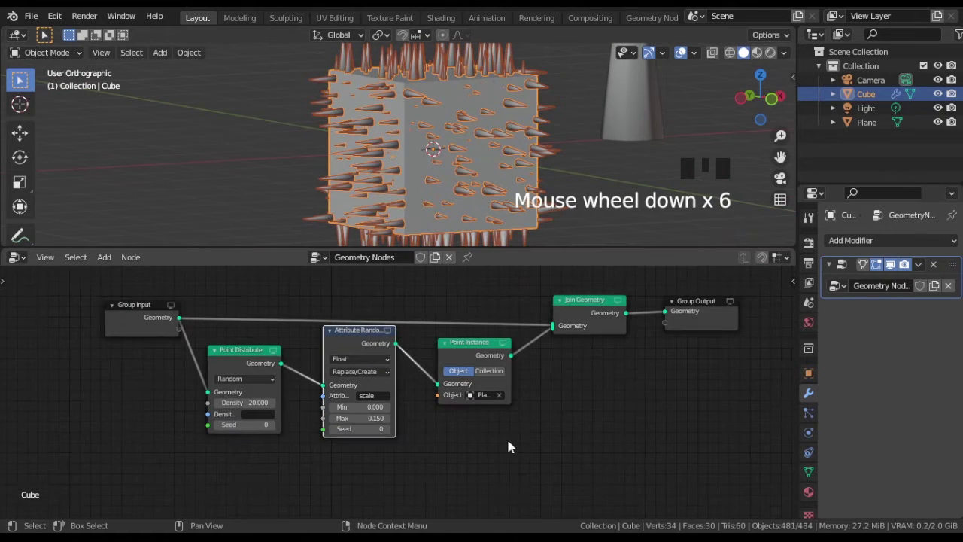
{"action": "middle_click_drag", "start_coordinate": [508, 440], "coordinate": [517, 470]}
{"action": "left_click_drag", "start_coordinate": [83, 299], "coordinate": [405, 466]}
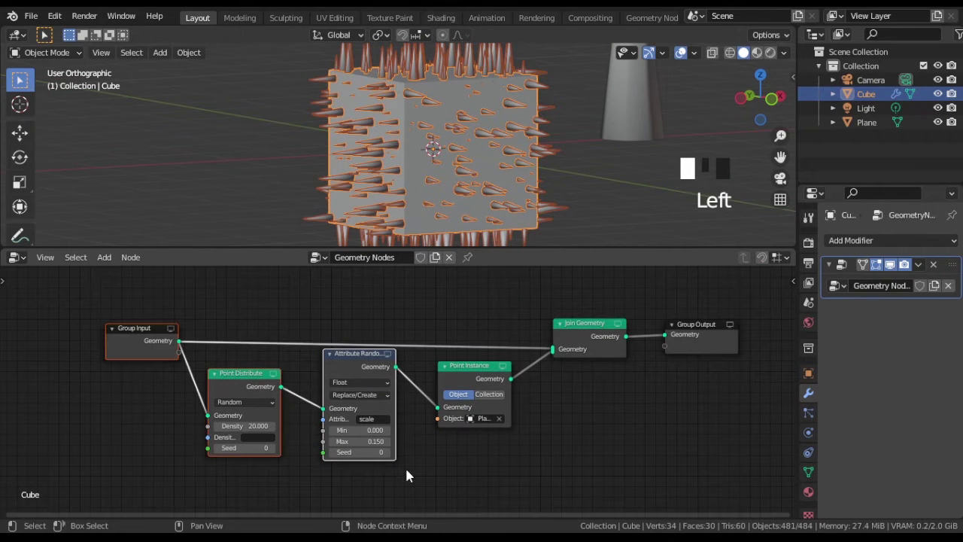
{"action": "key", "text": "g"}
{"action": "left_click", "coordinate": [286, 473]}
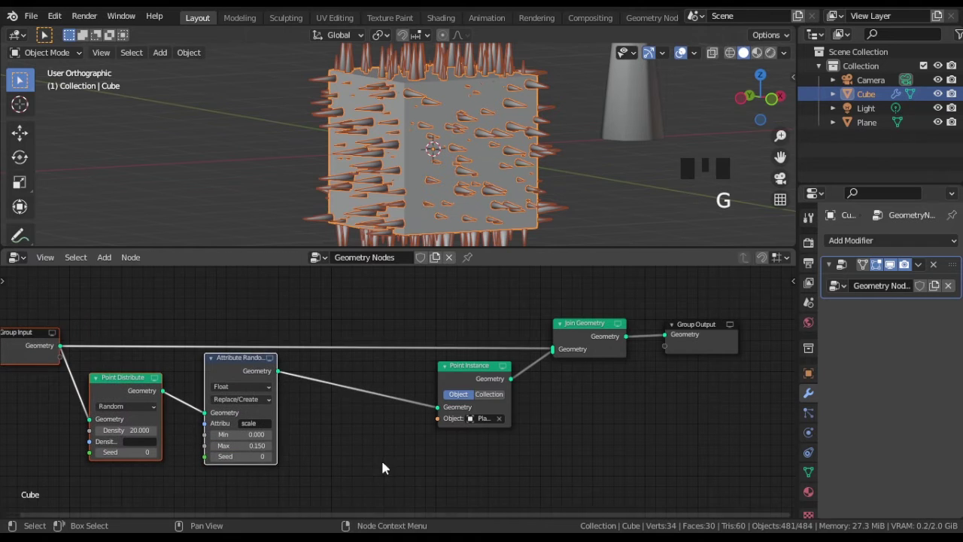
Step: Insert a second Attribute Randomize node before Point Instance, randomizing the rotation attribute
{"action": "left_click", "coordinate": [381, 459]}
{"action": "key", "text": "shift+a"}
{"action": "mouse_move", "coordinate": [339, 364]}
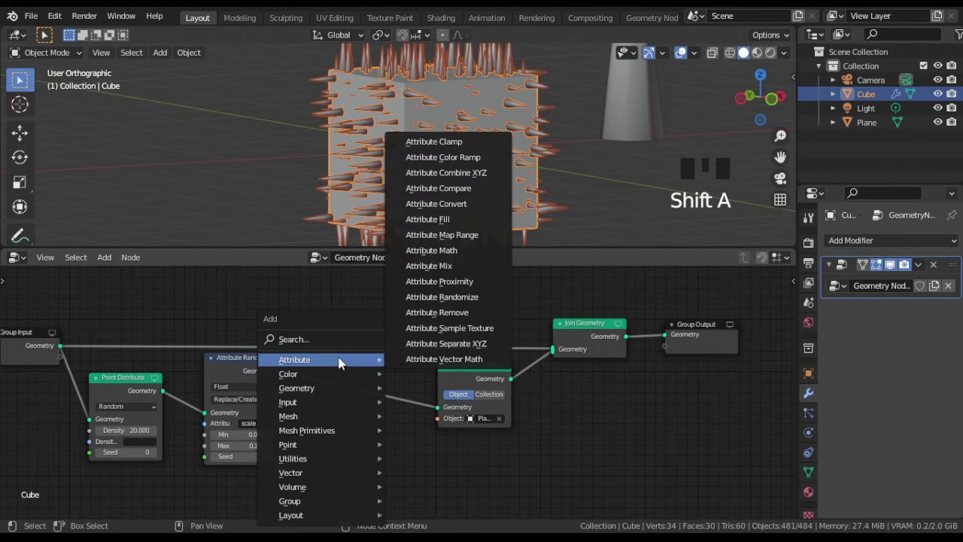
{"action": "left_click", "coordinate": [436, 302]}
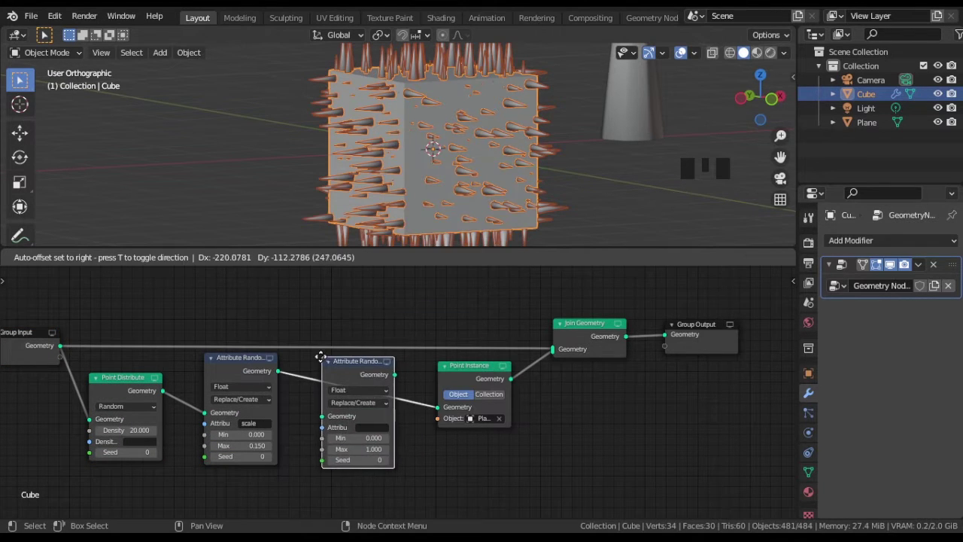
{"action": "left_click", "coordinate": [322, 360]}
{"action": "scroll", "coordinate": [412, 432], "scroll_direction": "up", "scroll_amount": 2}
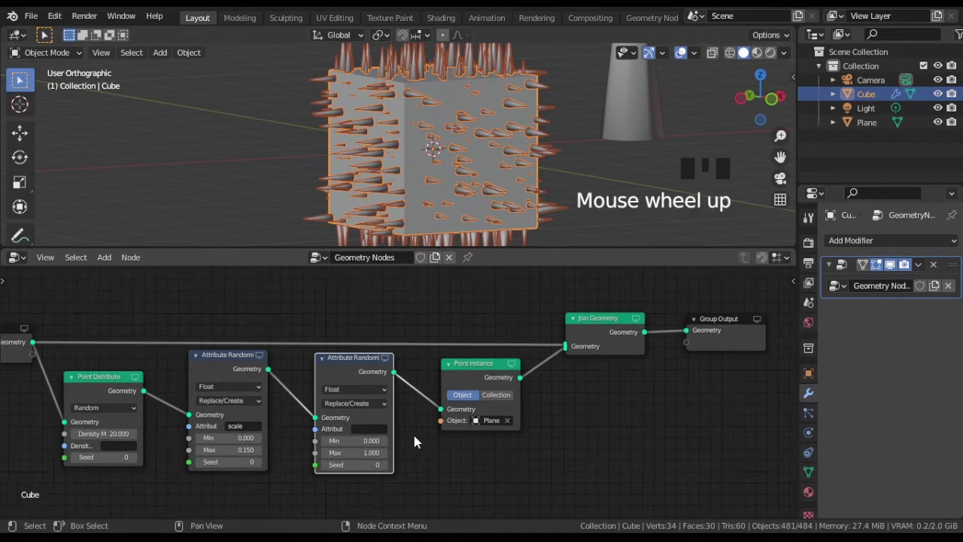
{"action": "left_click", "coordinate": [373, 432]}
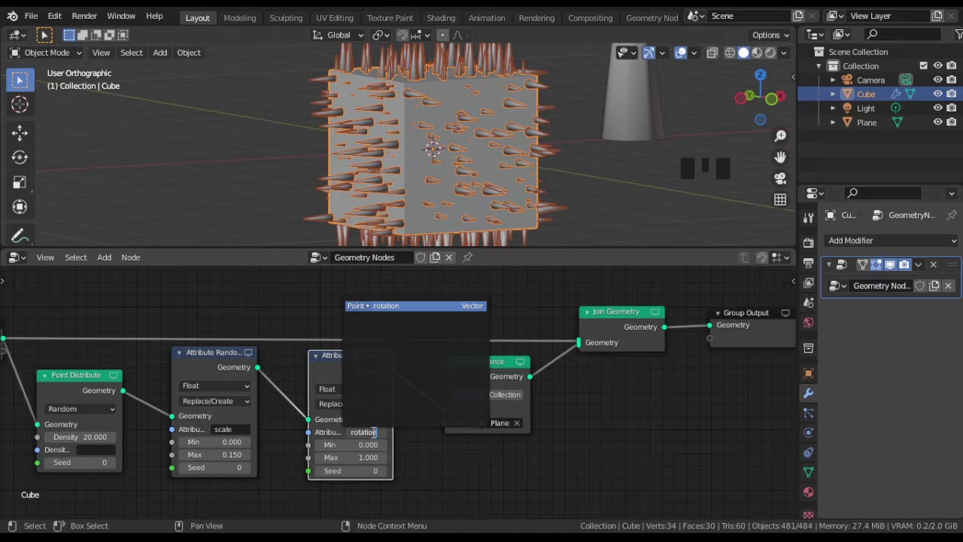
{"action": "key", "text": "Return"}
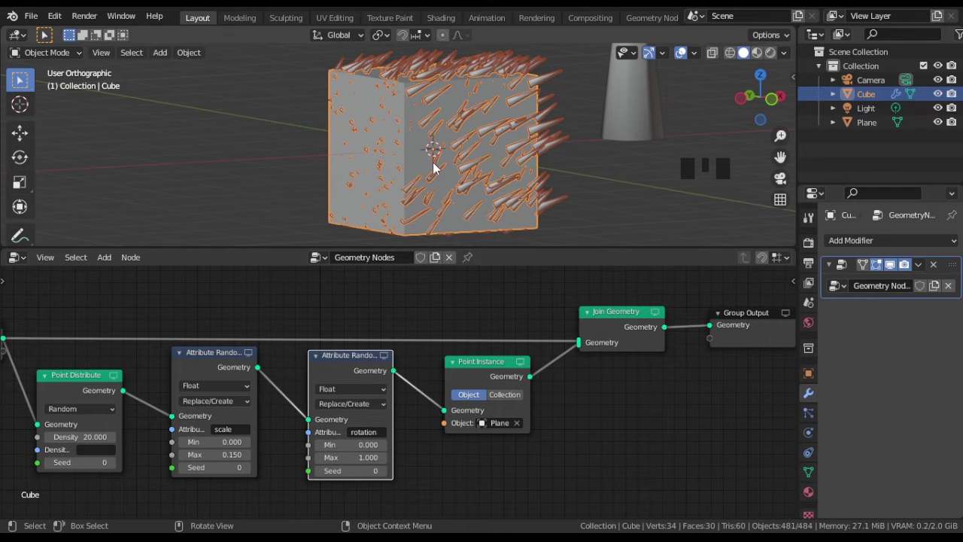
Step: Set the rotation randomizer's operation to Add and its data type to Vector
{"action": "mouse_move", "coordinate": [433, 167]}
{"action": "middle_mouse_down"}
{"action": "mouse_move", "coordinate": [465, 183]}
{"action": "mouse_move", "coordinate": [441, 173]}
{"action": "middle_mouse_up"}
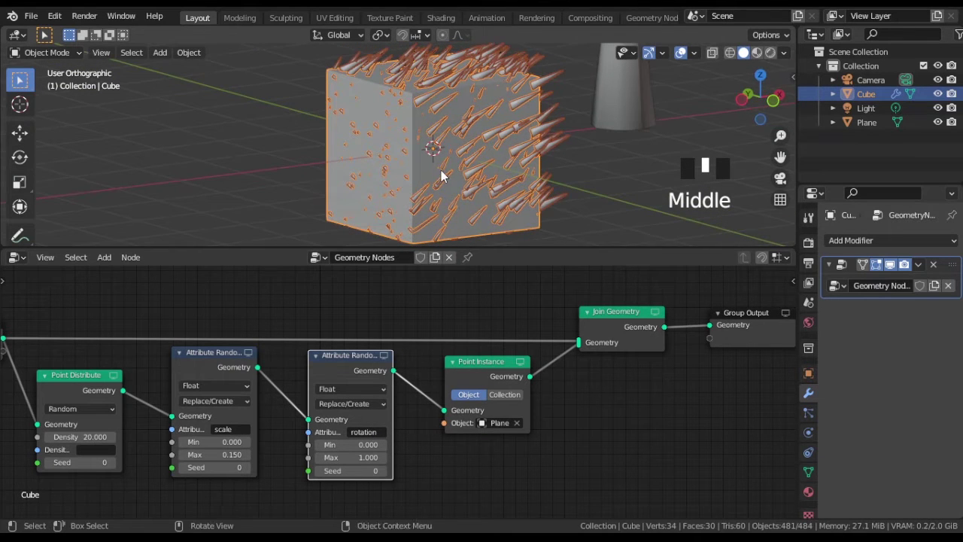
{"action": "left_click", "coordinate": [369, 404]}
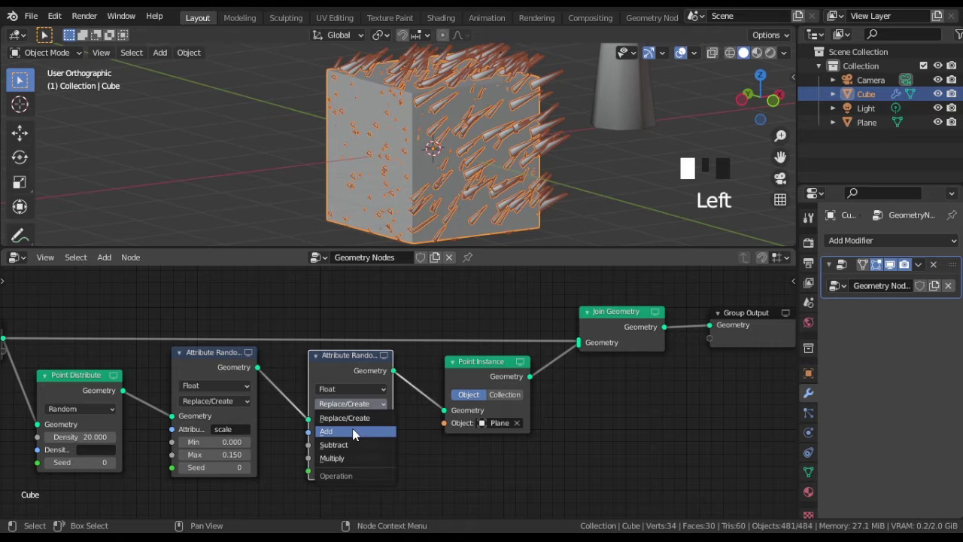
{"action": "left_click", "coordinate": [354, 431]}
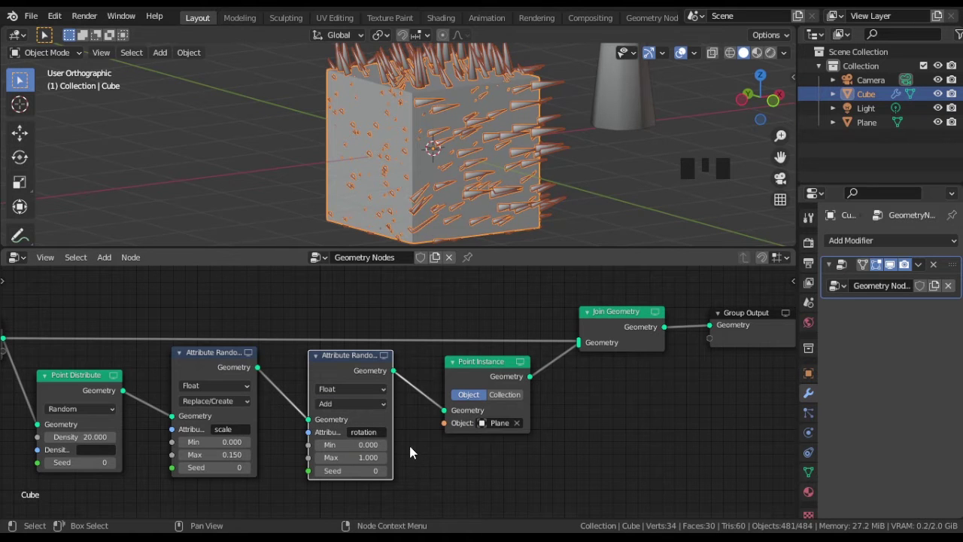
{"action": "left_click", "coordinate": [364, 389]}
{"action": "left_click", "coordinate": [356, 429]}
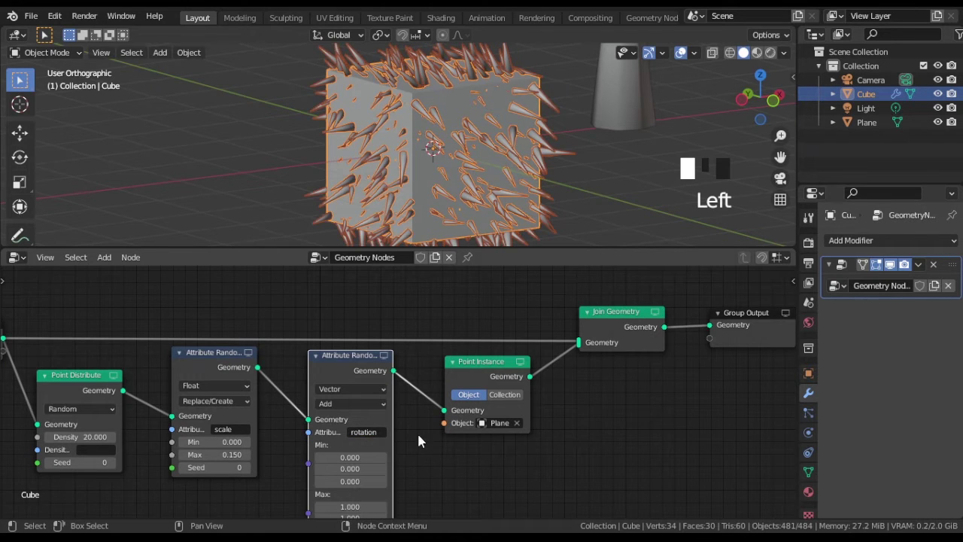
Step: Set the rotation randomizer's Max X, Y and Z values to 0.5
{"action": "scroll", "coordinate": [420, 444], "scroll_direction": "down", "scroll_amount": 1}
{"action": "middle_click_drag", "start_coordinate": [426, 467], "coordinate": [414, 441]}
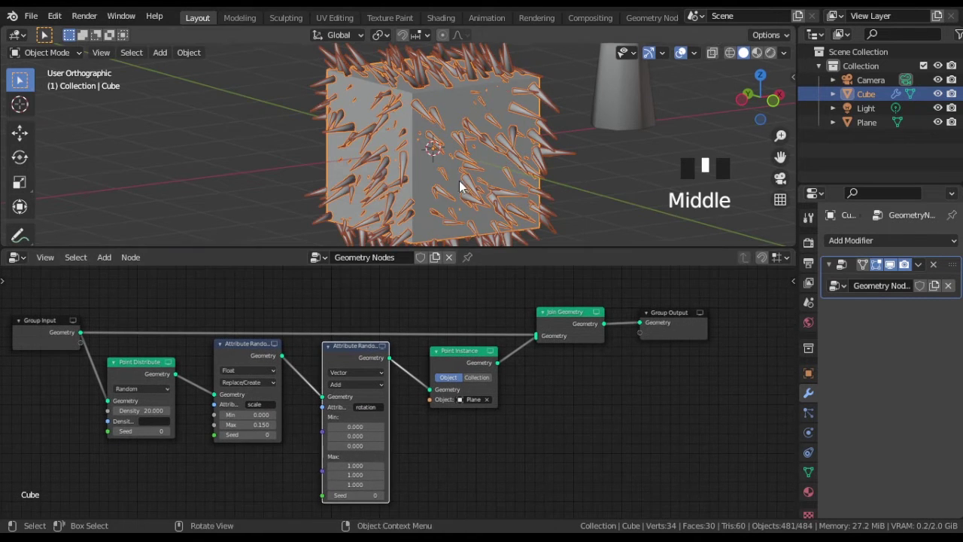
{"action": "middle_click_drag", "start_coordinate": [460, 186], "coordinate": [452, 154]}
{"action": "scroll", "coordinate": [401, 460], "scroll_direction": "up", "scroll_amount": 4}
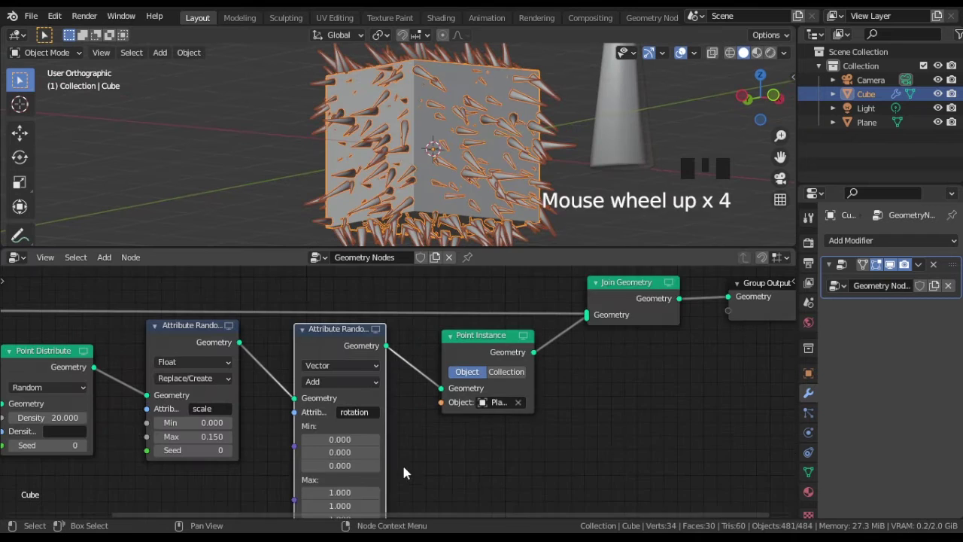
{"action": "middle_click_drag", "start_coordinate": [402, 463], "coordinate": [409, 425]}
{"action": "left_click", "coordinate": [349, 463]}
{"action": "type", "text": "0"}
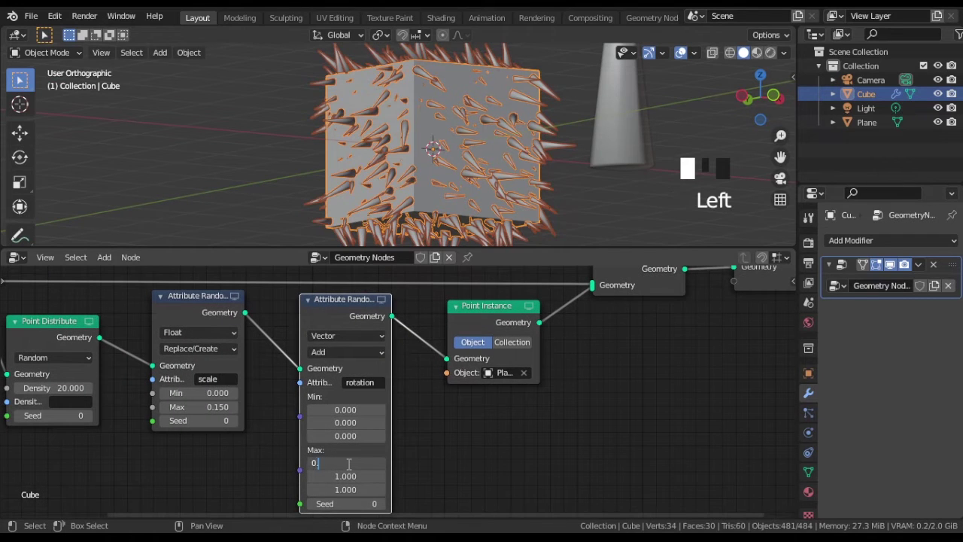
{"action": "type", "text": ".5"}
{"action": "key", "text": "Return"}
{"action": "left_click", "coordinate": [353, 476]}
{"action": "left_click", "coordinate": [349, 490]}
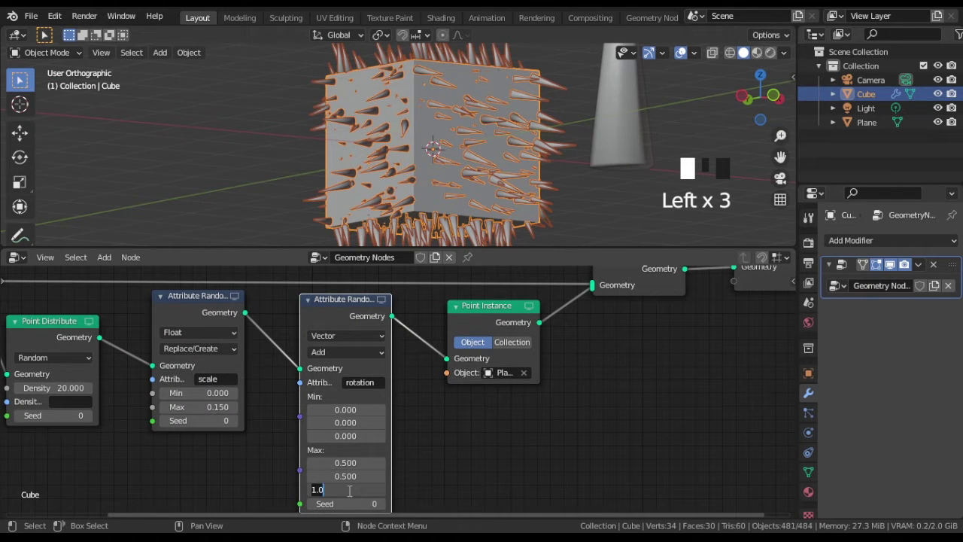
{"action": "key", "text": "Return"}
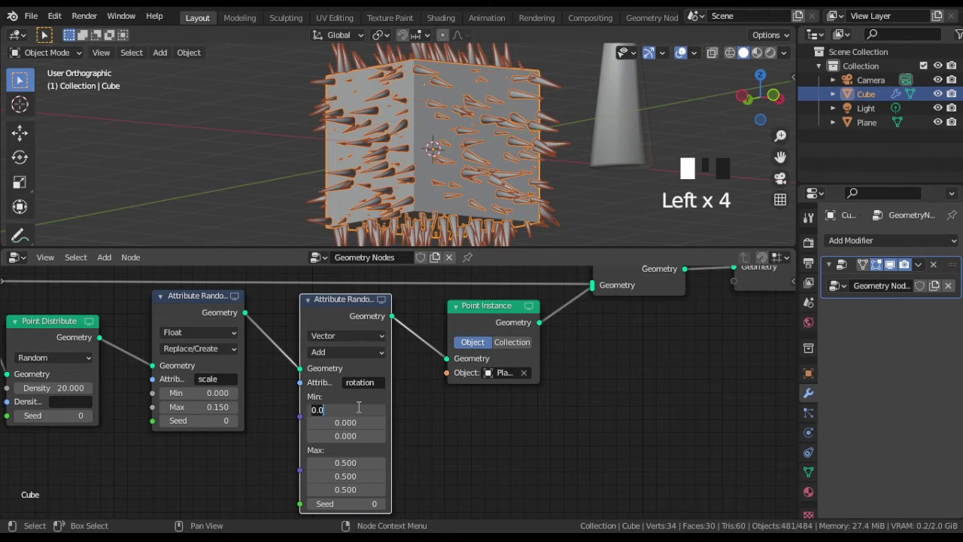
Step: Set the rotation randomizer's Min X, Y and Z values to -0.5
{"action": "left_click", "coordinate": [358, 408]}
{"action": "type", "text": "-0.5"}
{"action": "key", "text": "Return"}
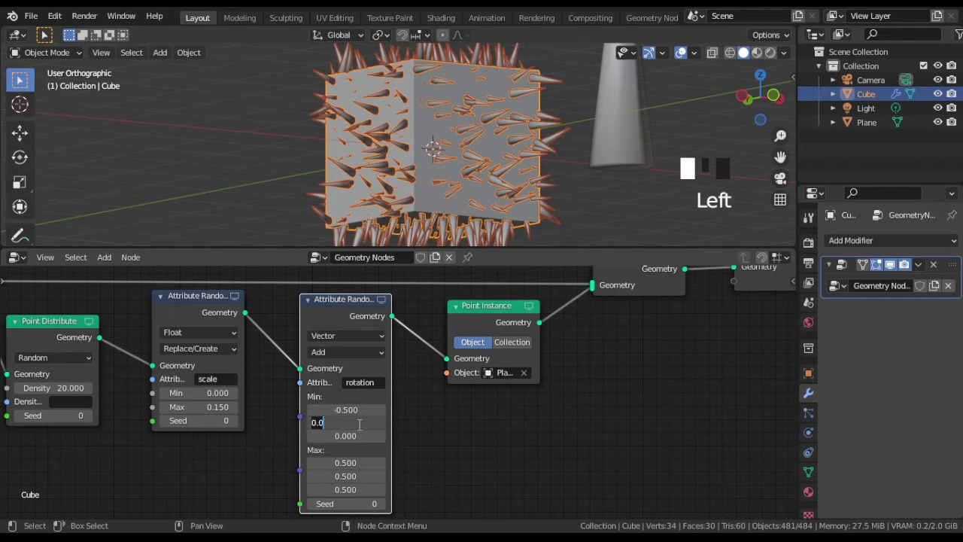
{"action": "left_click", "coordinate": [360, 424]}
{"action": "type", "text": "-0.5"}
{"action": "key", "text": "Return"}
{"action": "left_click", "coordinate": [350, 438]}
{"action": "type", "text": "-0"}
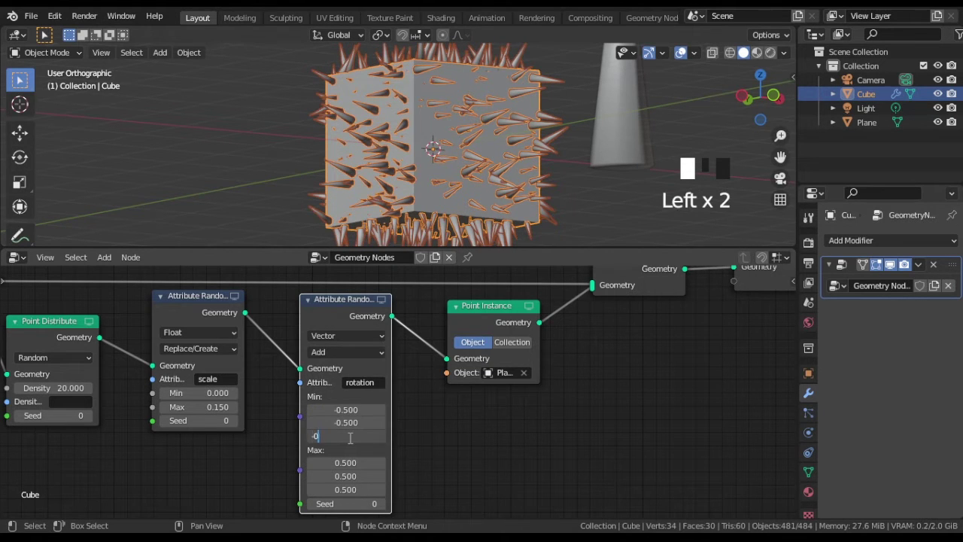
{"action": "type", "text": ".5"}
{"action": "key", "text": "Return"}
Step: In Texture properties, add a new texture of type Blend, then shift the Group Input node left
{"action": "middle_click_drag", "start_coordinate": [406, 120], "coordinate": [444, 141]}
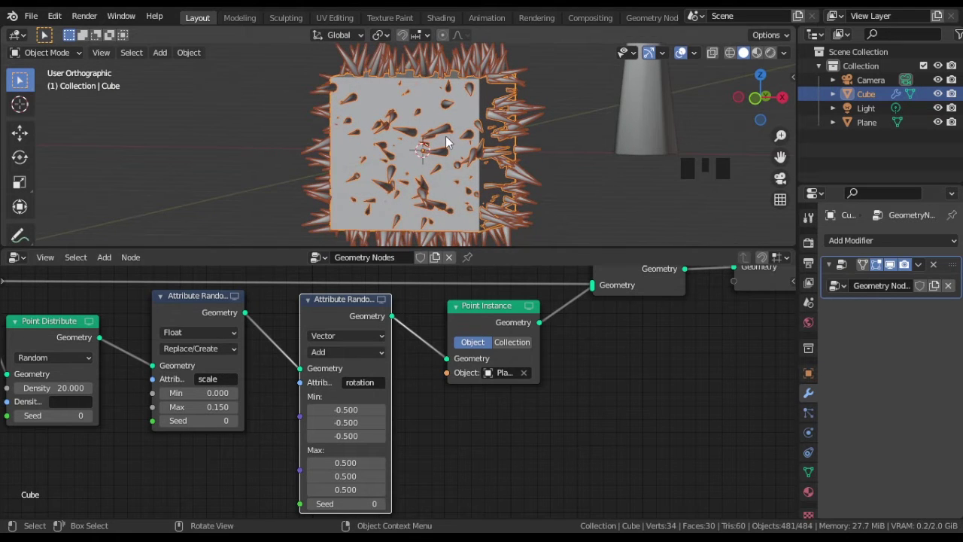
{"action": "scroll", "coordinate": [446, 143], "scroll_direction": "down", "scroll_amount": 1}
{"action": "middle_click_drag", "start_coordinate": [223, 458], "coordinate": [344, 468]}
{"action": "scroll", "coordinate": [811, 470], "scroll_direction": "down", "scroll_amount": 1}
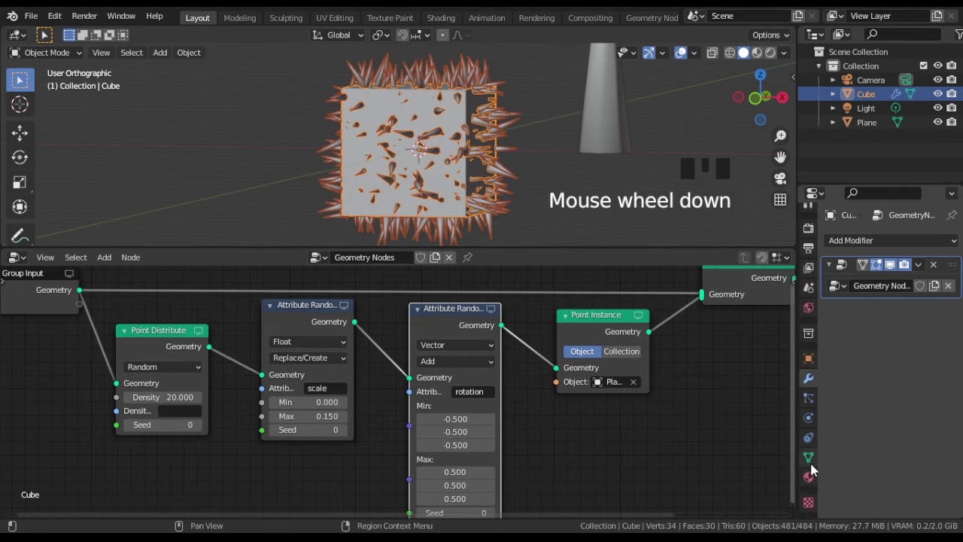
{"action": "scroll", "coordinate": [811, 470], "scroll_direction": "down", "scroll_amount": 2}
{"action": "left_click", "coordinate": [808, 502]}
{"action": "left_click", "coordinate": [856, 263]}
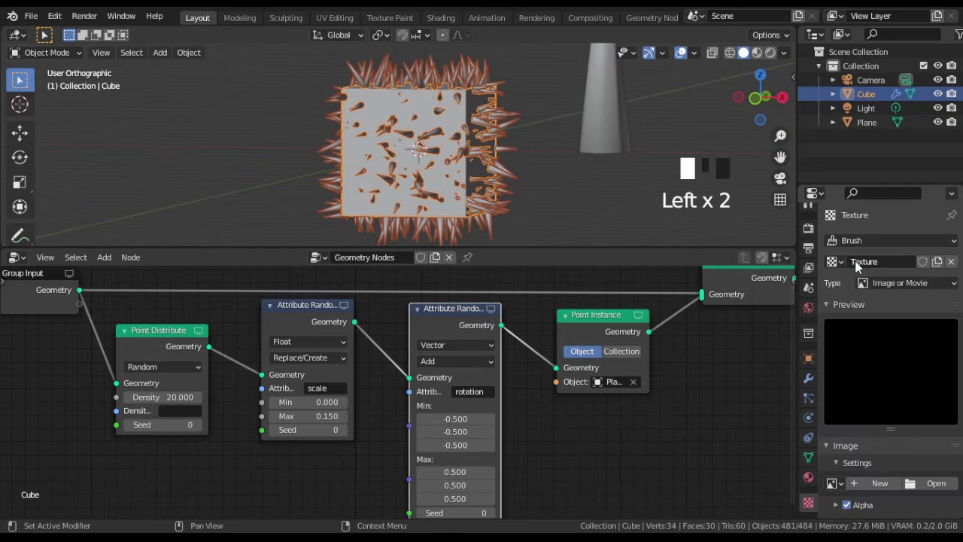
{"action": "left_click", "coordinate": [900, 283]}
{"action": "left_click", "coordinate": [884, 313]}
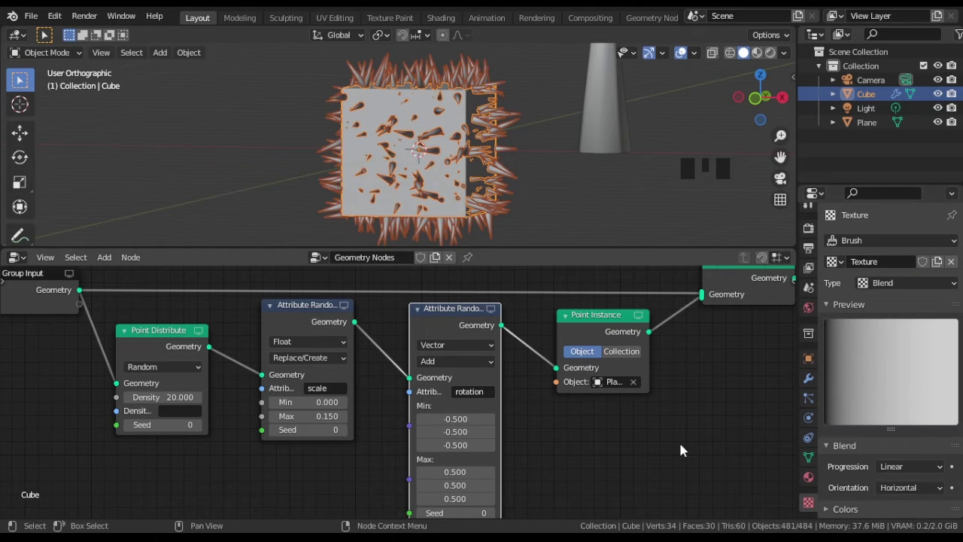
{"action": "middle_click_drag", "start_coordinate": [680, 450], "coordinate": [191, 377]}
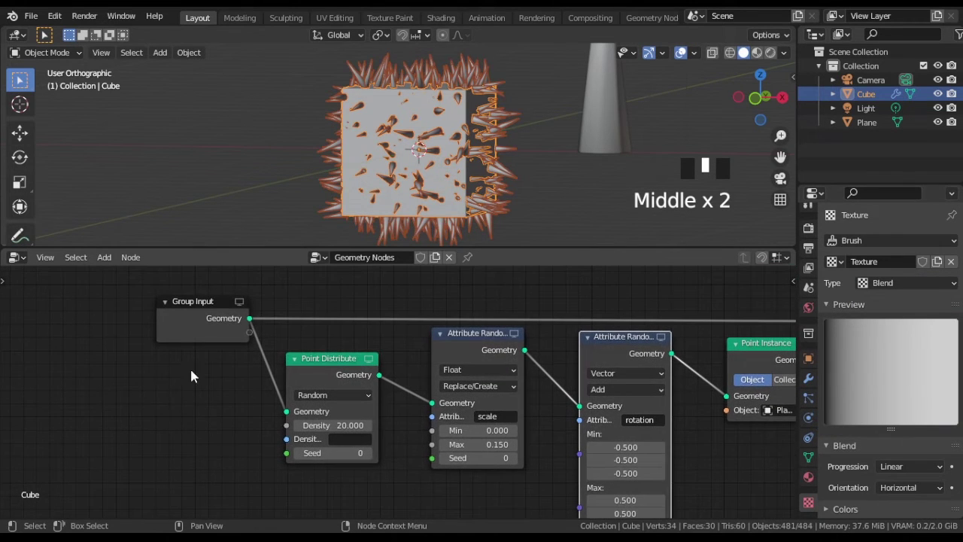
{"action": "left_click_drag", "start_coordinate": [201, 315], "coordinate": [51, 311]}
Step: Insert an Attribute Sample Texture node between Group Input and Point Distribute using the texture named Texture
{"action": "left_click", "coordinate": [149, 421]}
{"action": "key", "text": "shift+a"}
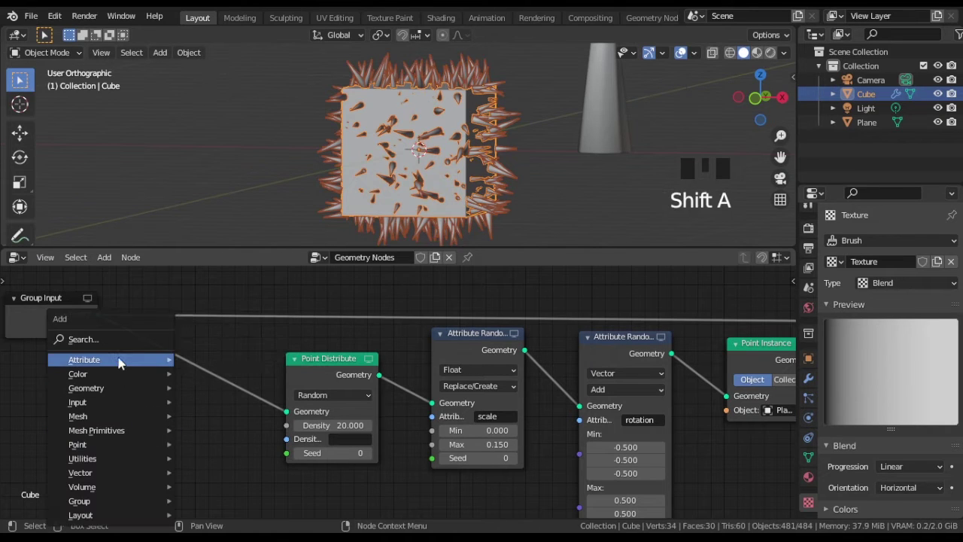
{"action": "left_click", "coordinate": [218, 327]}
{"action": "left_click", "coordinate": [128, 355]}
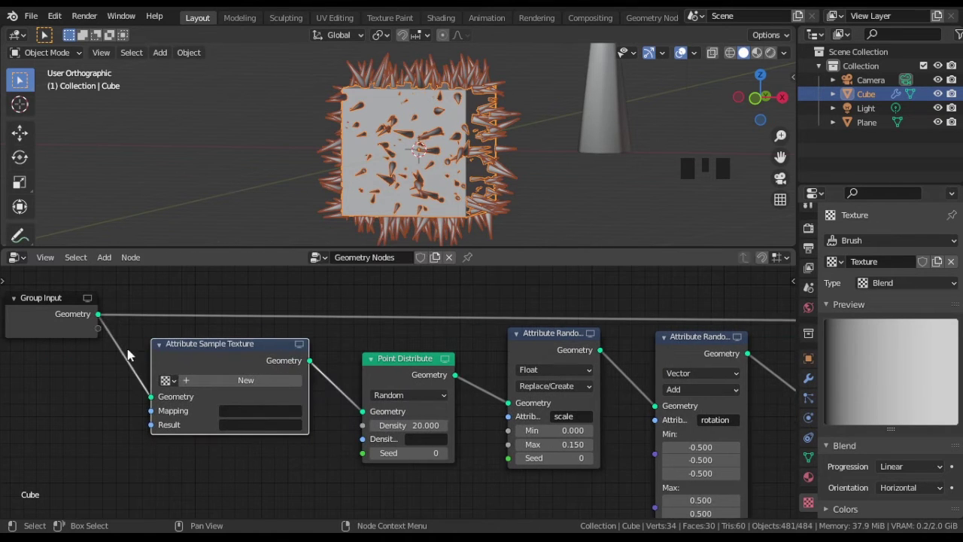
{"action": "left_click", "coordinate": [166, 382]}
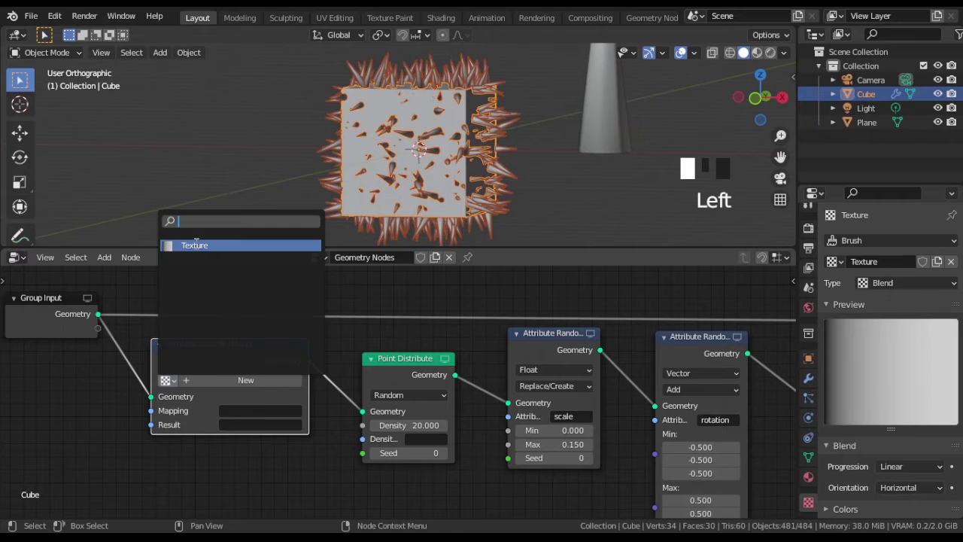
{"action": "left_click", "coordinate": [195, 244]}
Step: Set the sampler's Mapping to UVMap and Result to density
{"action": "left_click", "coordinate": [245, 412]}
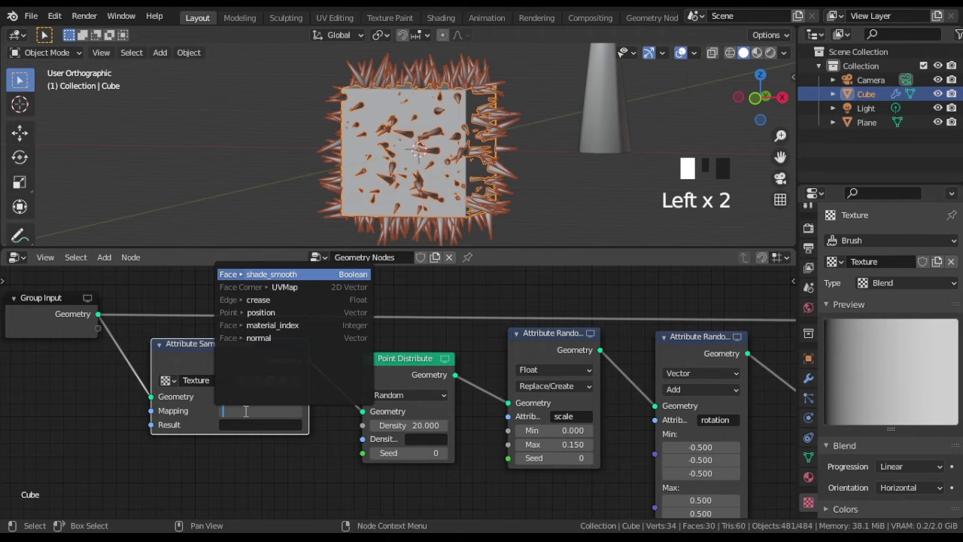
{"action": "type", "text": "UVMap"}
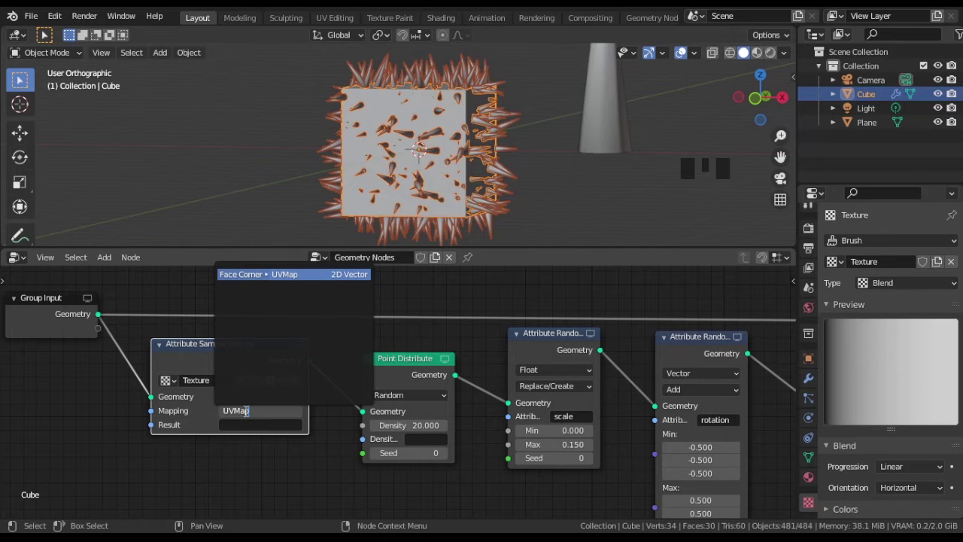
{"action": "key", "text": "Return"}
{"action": "left_click", "coordinate": [248, 426]}
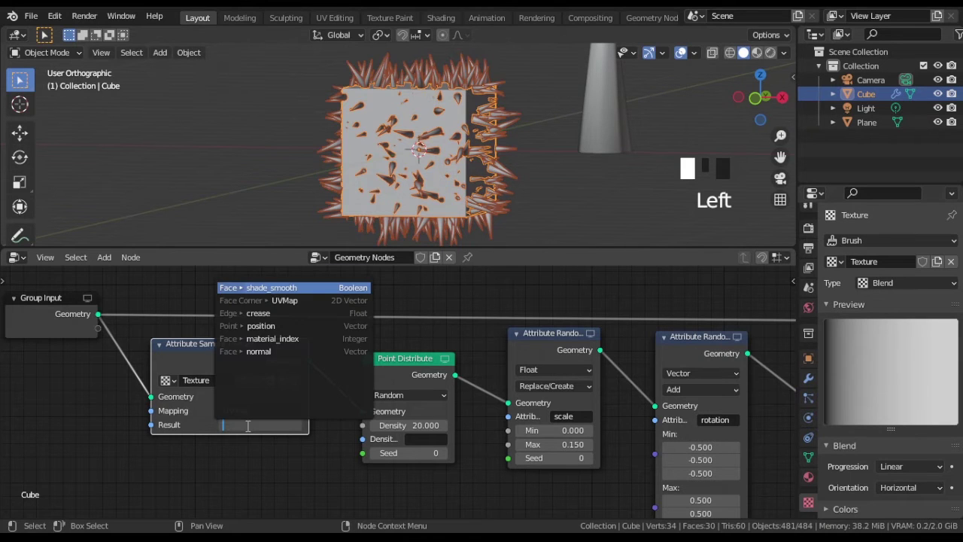
{"action": "type", "text": "density"}
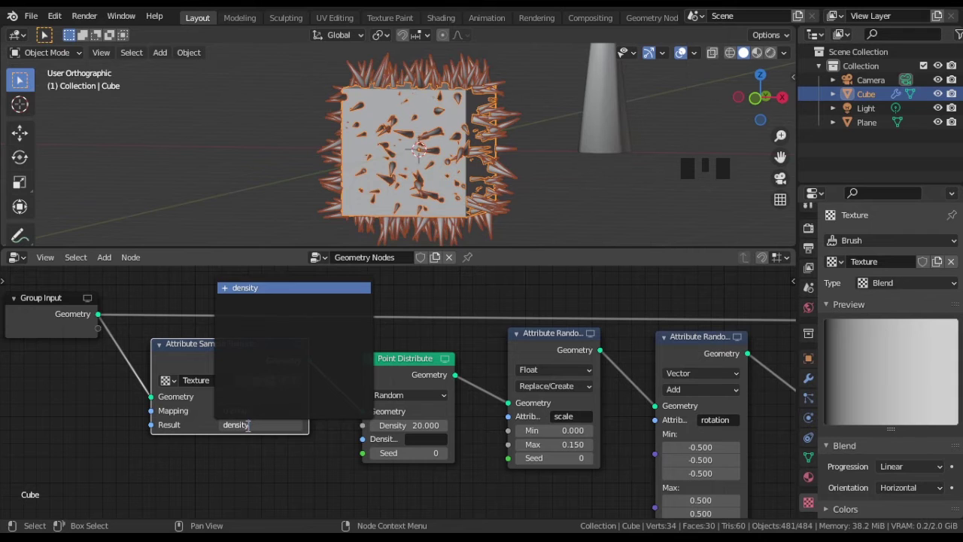
{"action": "key", "text": "Return"}
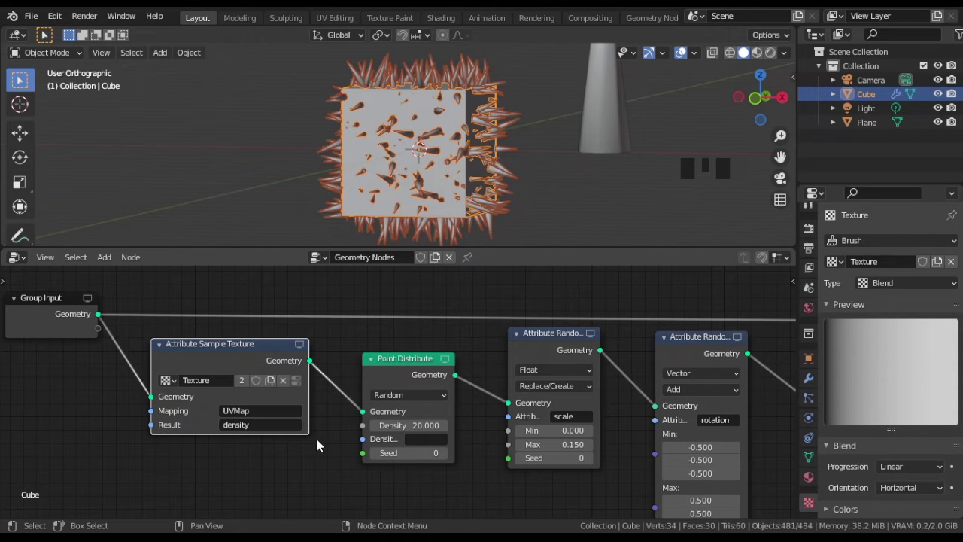
{"action": "middle_click_drag", "start_coordinate": [317, 446], "coordinate": [224, 435]}
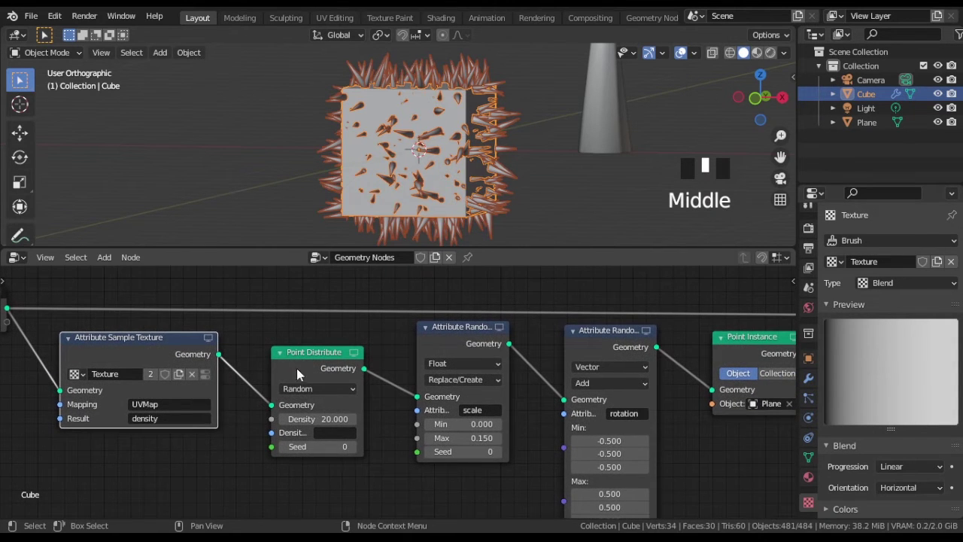
{"action": "scroll", "coordinate": [245, 447], "scroll_direction": "down", "scroll_amount": 4}
{"action": "double_click", "coordinate": [79, 320]}
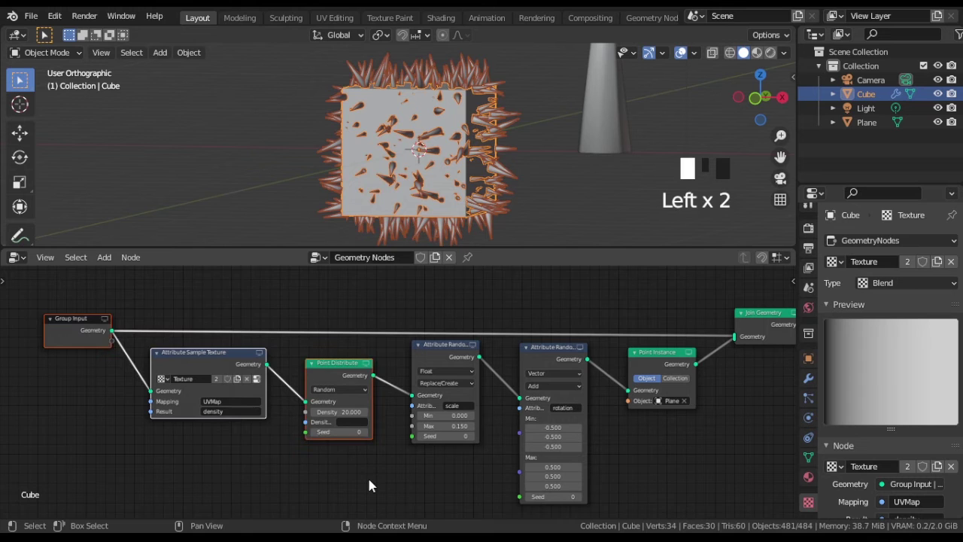
Step: Add a Point Scale node after Point Distribute that scales points by the density attribute
{"action": "key", "text": "g"}
{"action": "left_click", "coordinate": [248, 474]}
{"action": "key", "text": "shift+a"}
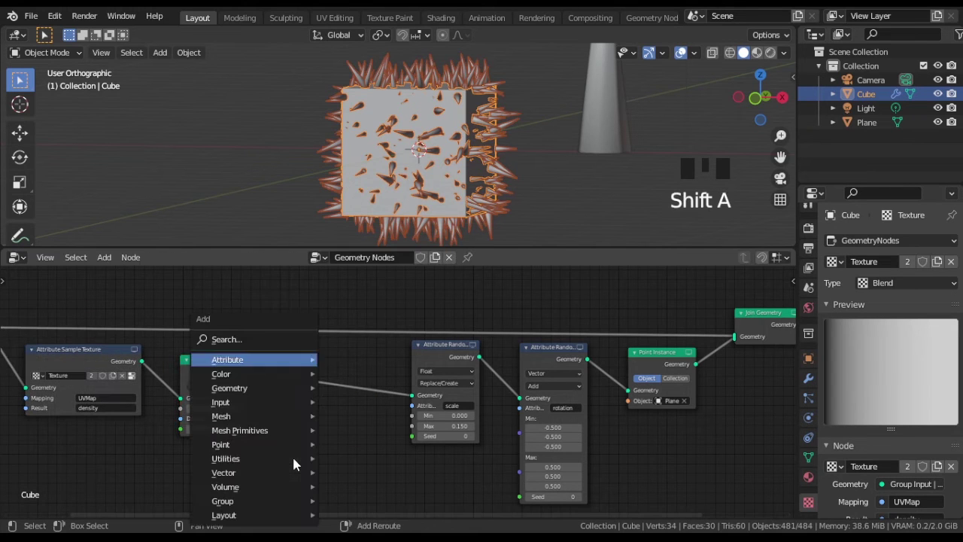
{"action": "mouse_move", "coordinate": [294, 361]}
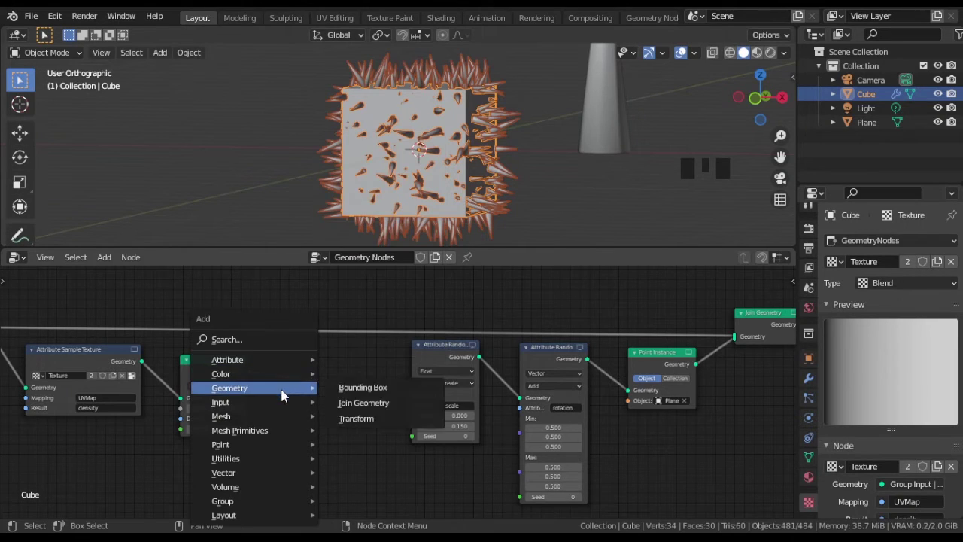
{"action": "mouse_move", "coordinate": [288, 445]}
{"action": "left_click", "coordinate": [358, 414]}
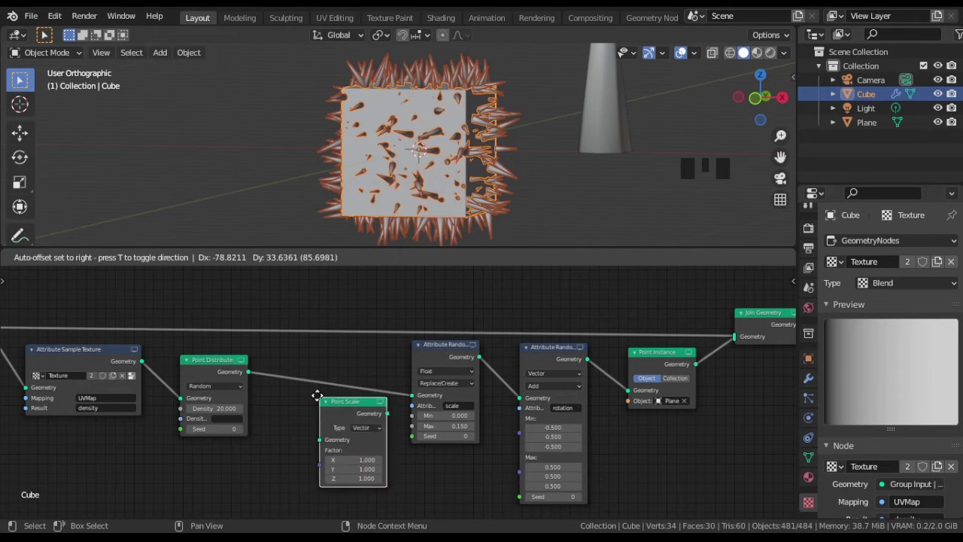
{"action": "left_click", "coordinate": [300, 360]}
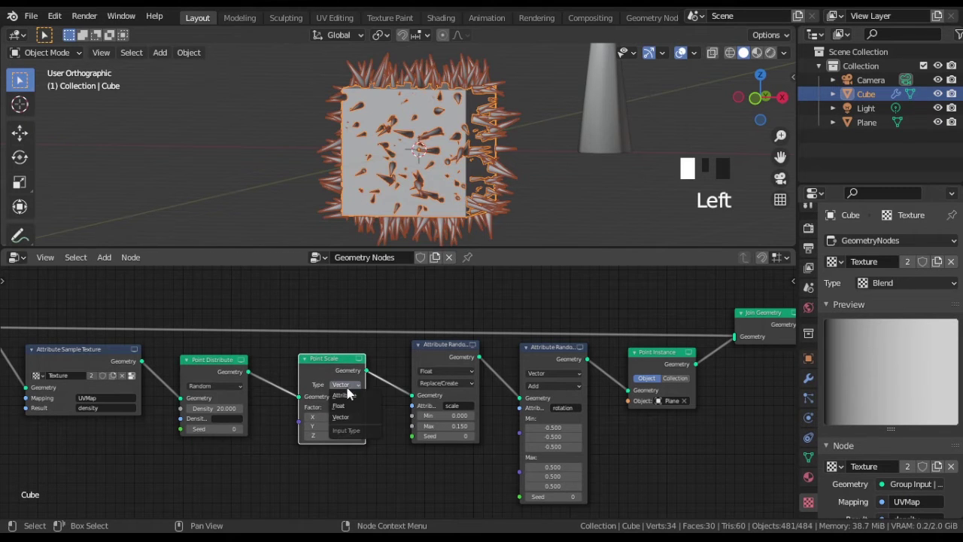
{"action": "scroll", "coordinate": [352, 404], "scroll_direction": "up", "scroll_amount": 5}
{"action": "left_click", "coordinate": [304, 413]}
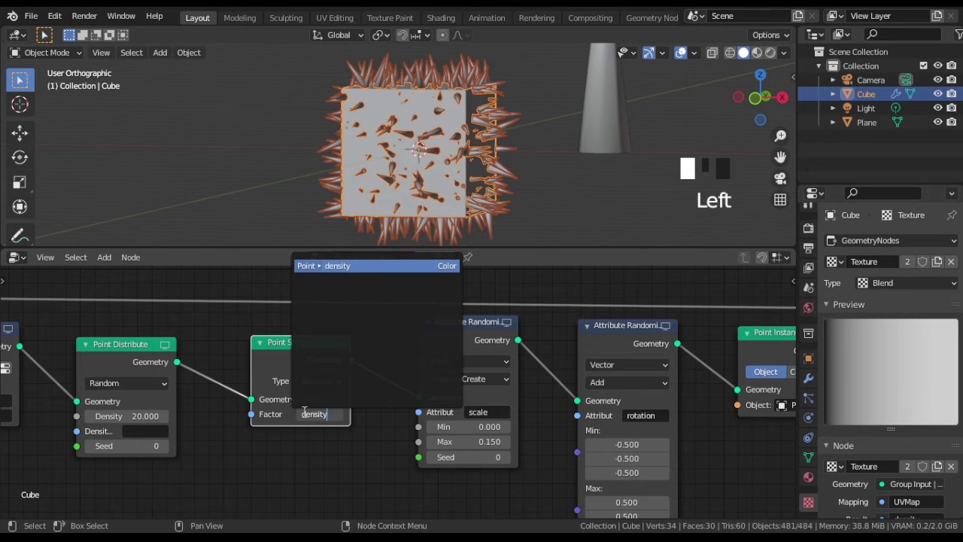
{"action": "key", "text": "Return"}
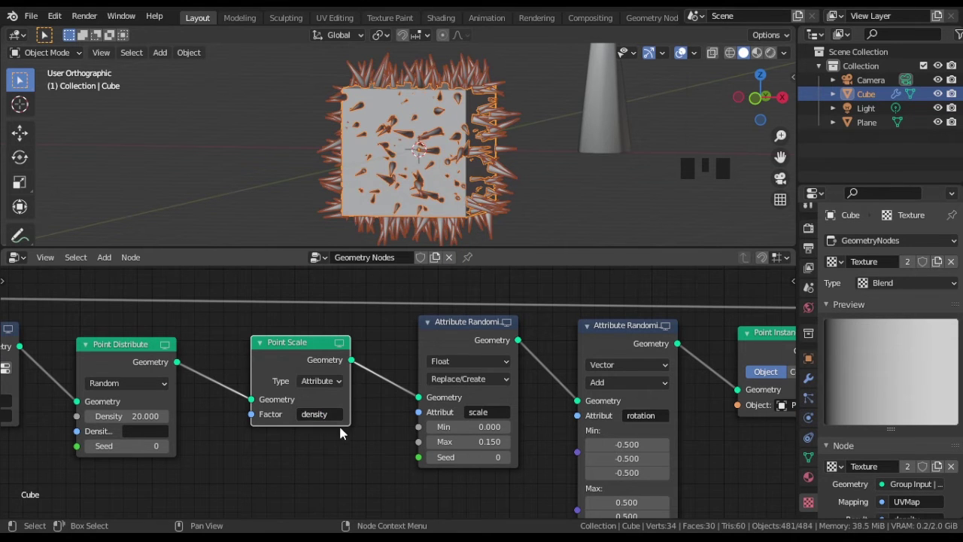
Step: Enter Edit Mode and change the scale randomizer's operation to Multiply
{"action": "key", "text": "Tab"}
{"action": "middle_click_drag", "start_coordinate": [339, 433], "coordinate": [347, 358]}
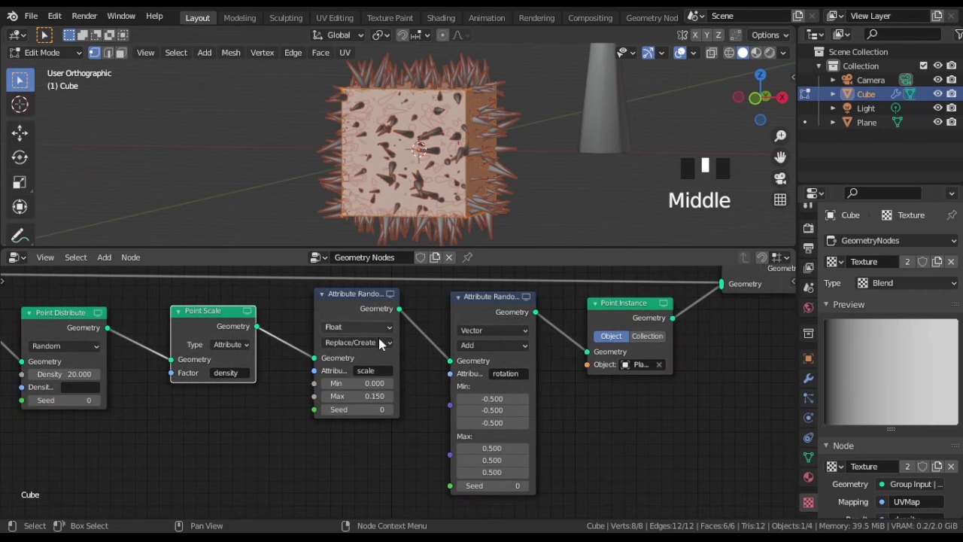
{"action": "left_click", "coordinate": [379, 341]}
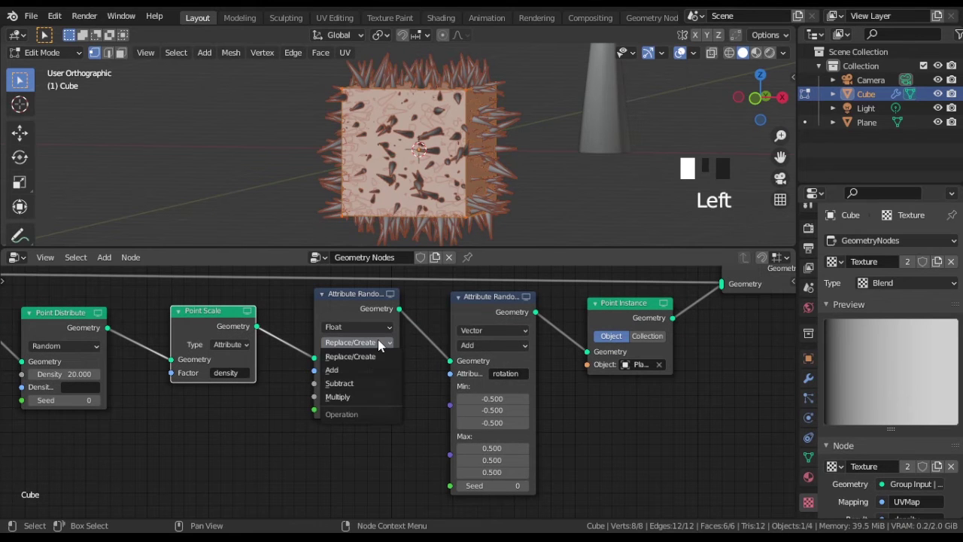
{"action": "left_click", "coordinate": [350, 399]}
{"action": "scroll", "coordinate": [183, 451], "scroll_direction": "down", "scroll_amount": 5}
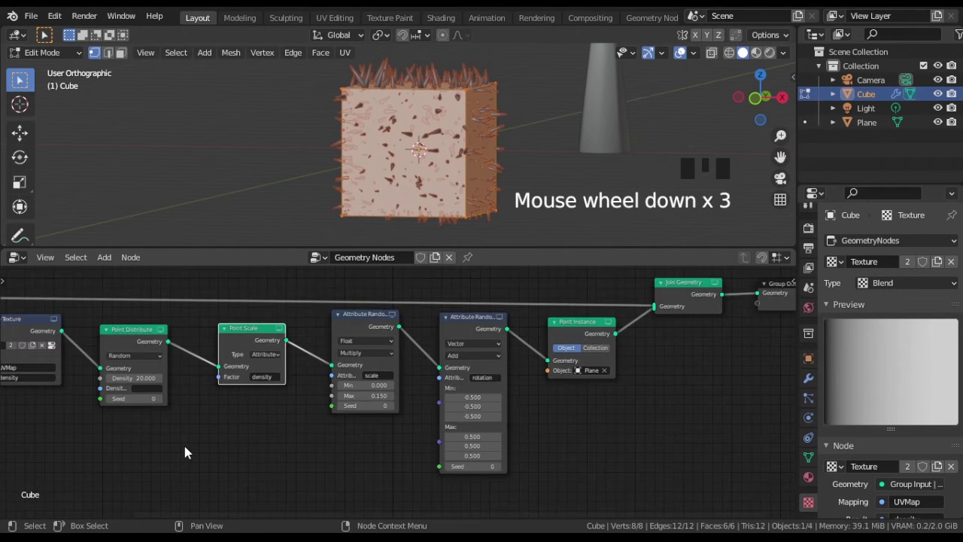
Step: Switch the bottom area to the UV Editor and mirror the cube's UV islands horizontally
{"action": "left_click", "coordinate": [18, 259]}
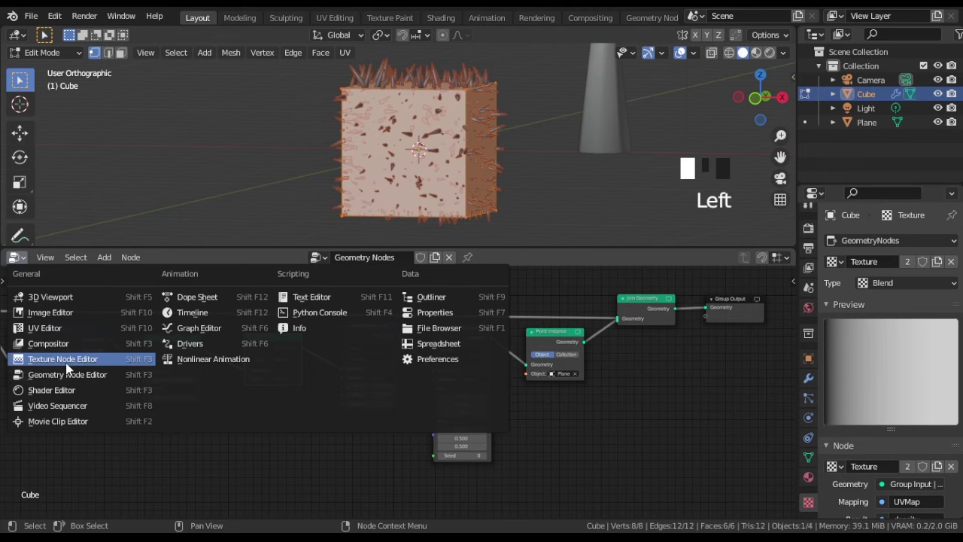
{"action": "left_click", "coordinate": [59, 329]}
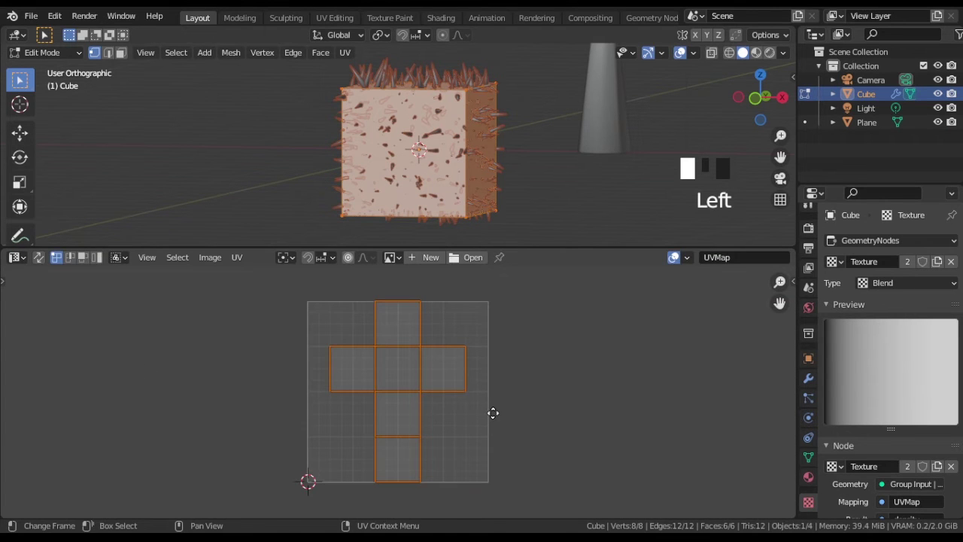
{"action": "key", "text": "g"}
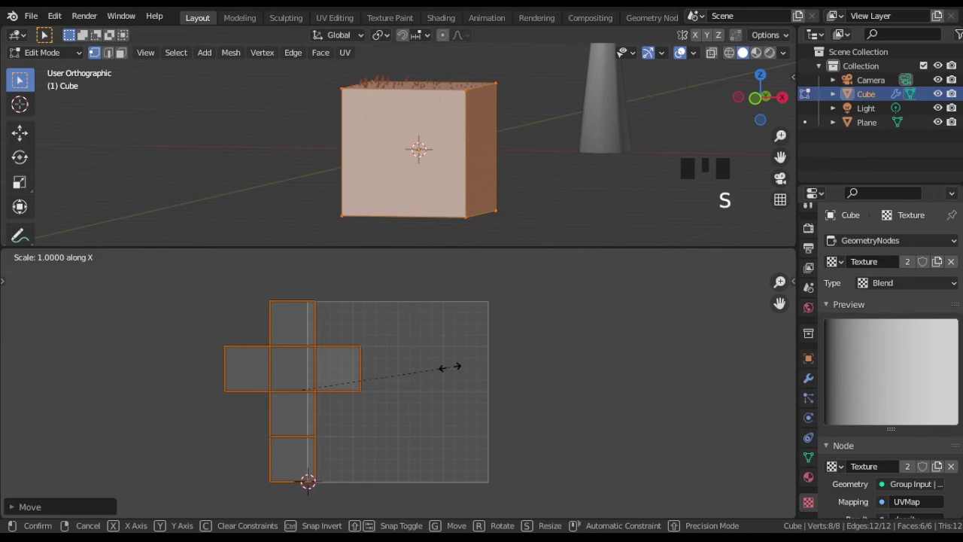
{"action": "key", "text": "Return"}
{"action": "key", "text": "g"}
{"action": "key", "text": "x"}
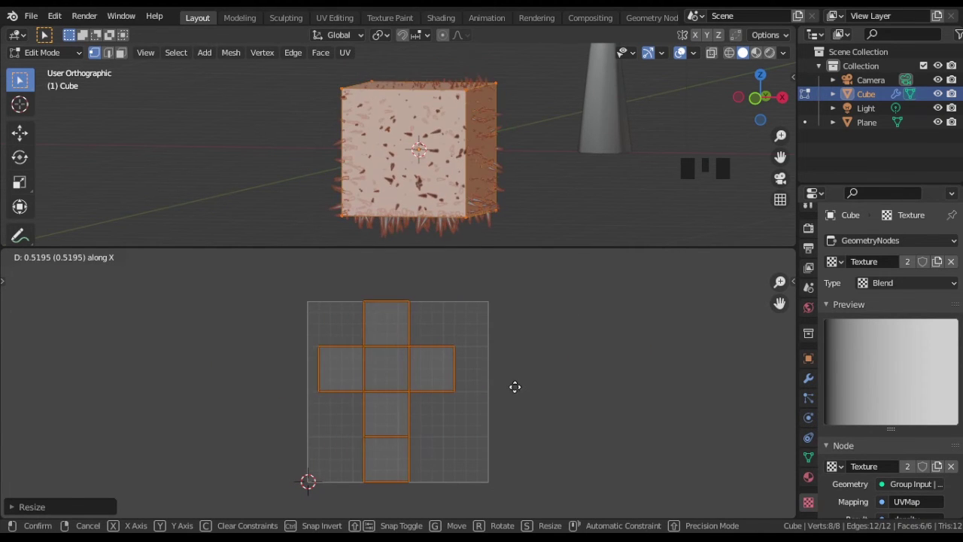
Step: Slide the mirrored UV layout back over the UV grid
{"action": "left_click", "coordinate": [514, 387]}
{"action": "left_click_drag", "start_coordinate": [143, 249], "coordinate": [151, 340]}
{"action": "middle_click_drag", "start_coordinate": [437, 282], "coordinate": [526, 279]}
{"action": "scroll", "coordinate": [860, 423], "scroll_direction": "down", "scroll_amount": 4}
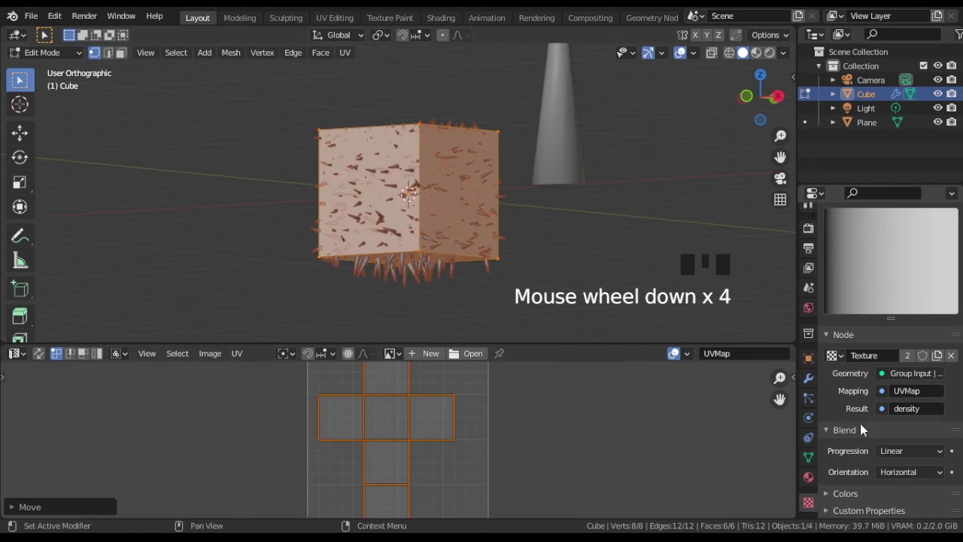
Step: Enable the Blend texture's Color Ramp, move the black stop to 0.375, and return to Object Mode
{"action": "left_click", "coordinate": [825, 335]}
{"action": "left_click", "coordinate": [827, 429]}
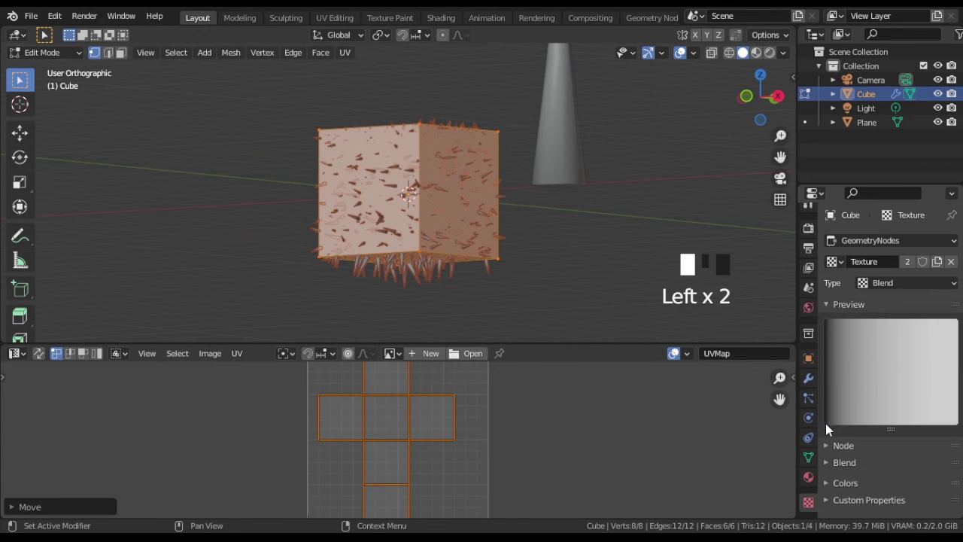
{"action": "left_click", "coordinate": [826, 479]}
{"action": "scroll", "coordinate": [845, 444], "scroll_direction": "down", "scroll_amount": 8}
{"action": "left_click", "coordinate": [844, 493]}
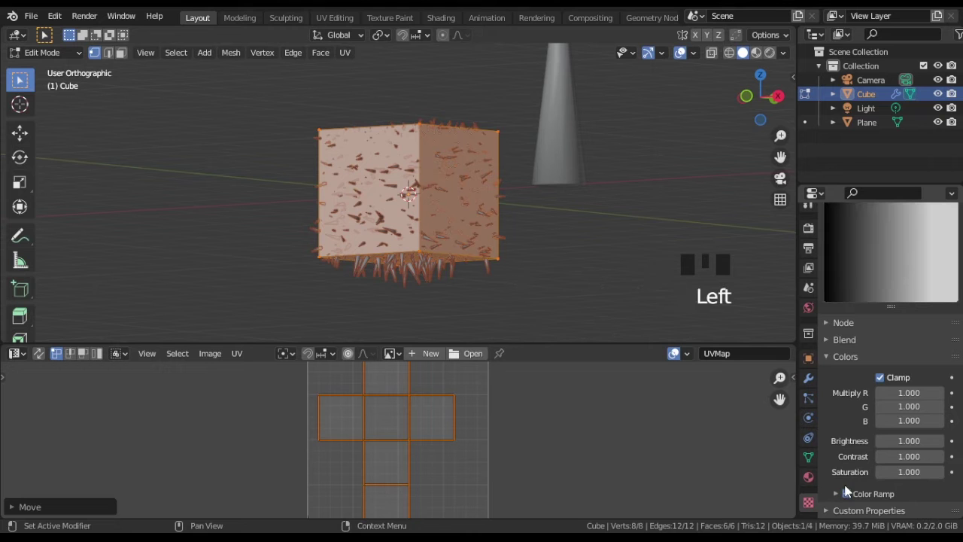
{"action": "left_click", "coordinate": [836, 493]}
{"action": "scroll", "coordinate": [848, 444], "scroll_direction": "down", "scroll_amount": 4}
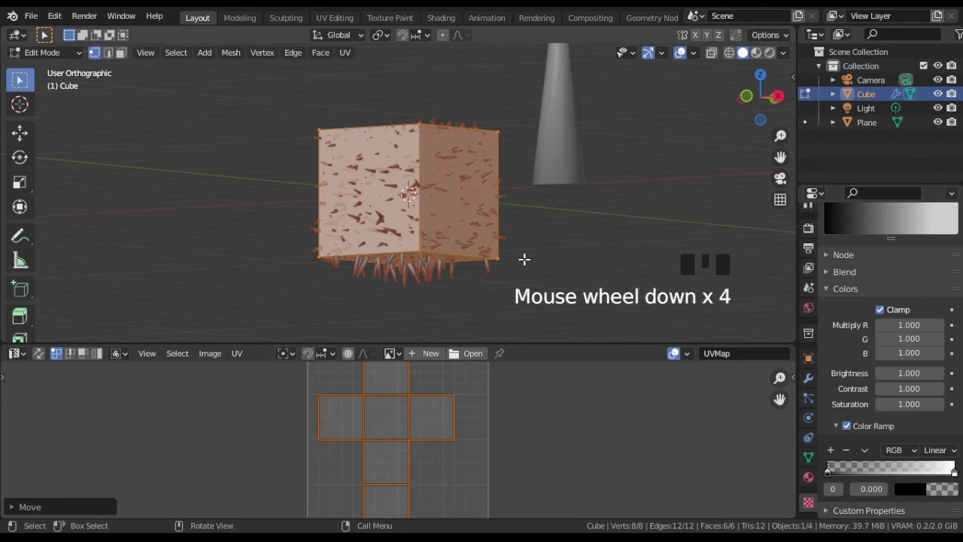
{"action": "middle_click_drag", "start_coordinate": [523, 258], "coordinate": [460, 241]}
{"action": "mouse_move", "coordinate": [831, 472]}
{"action": "left_mouse_down"}
{"action": "mouse_move", "coordinate": [885, 471]}
{"action": "mouse_move", "coordinate": [819, 483]}
{"action": "left_mouse_up"}
{"action": "mouse_move", "coordinate": [953, 472]}
{"action": "left_mouse_down"}
{"action": "mouse_move", "coordinate": [866, 470]}
{"action": "mouse_move", "coordinate": [954, 472]}
{"action": "left_mouse_up"}
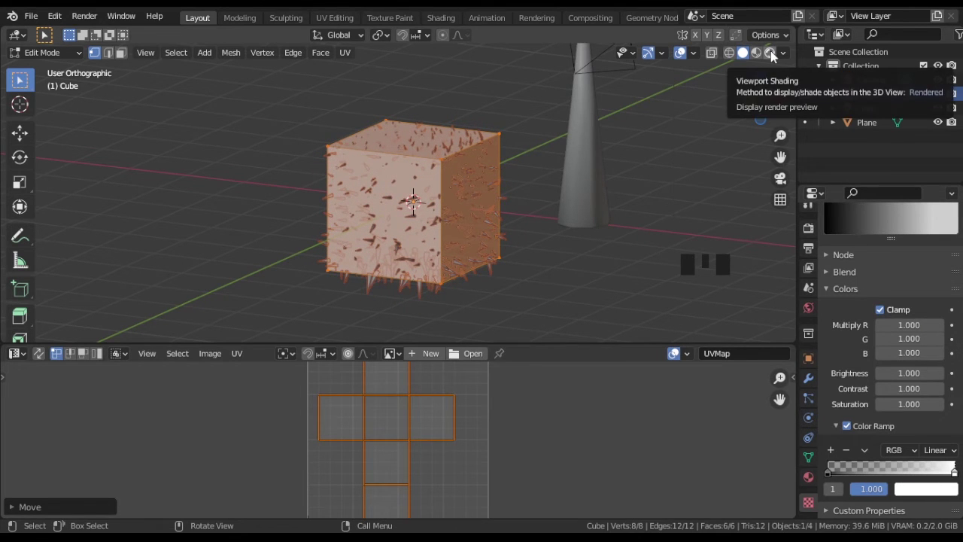
{"action": "key", "text": "Tab"}
Step: Show the Shader Editor and create a new material for the Plane cone
{"action": "left_click", "coordinate": [17, 352]}
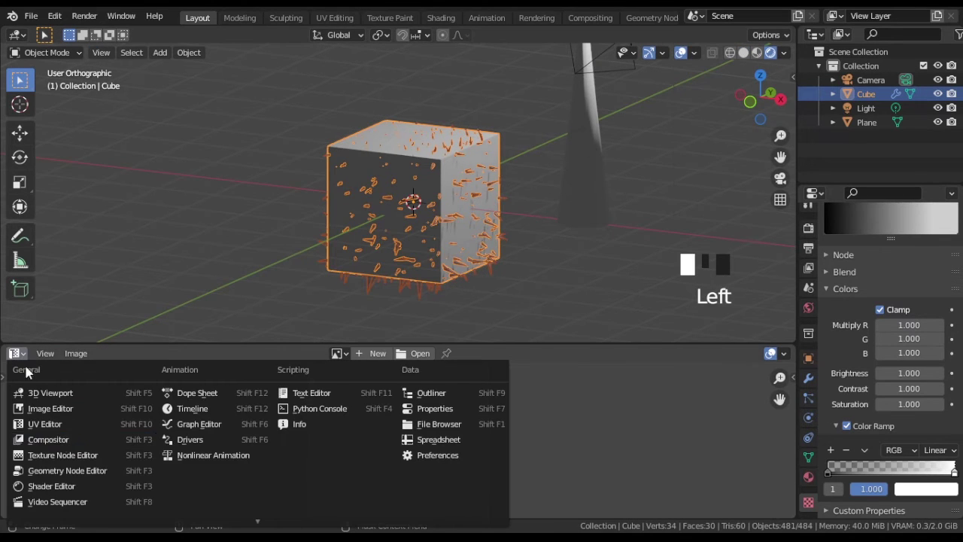
{"action": "left_click", "coordinate": [45, 486]}
{"action": "middle_click_drag", "start_coordinate": [534, 400], "coordinate": [535, 433], "text": "shift"}
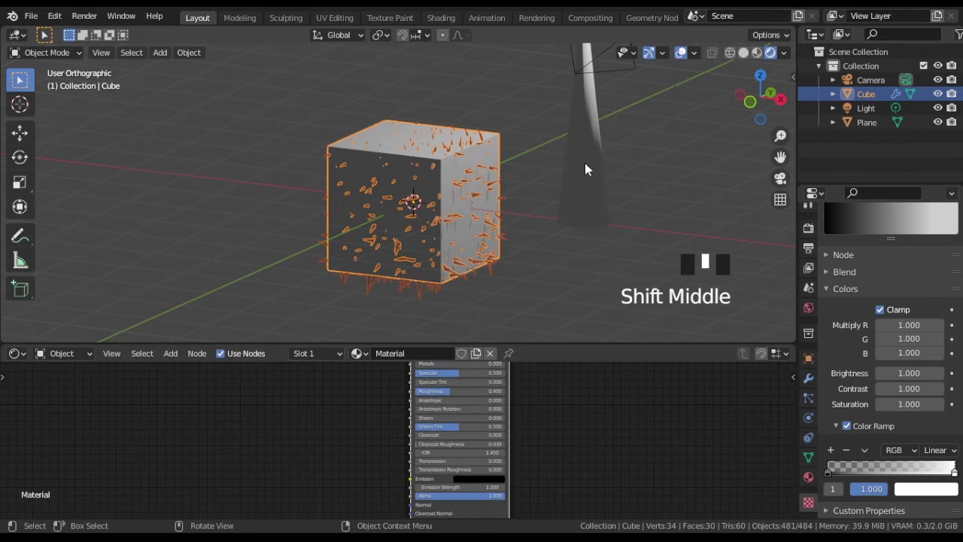
{"action": "left_click", "coordinate": [585, 162]}
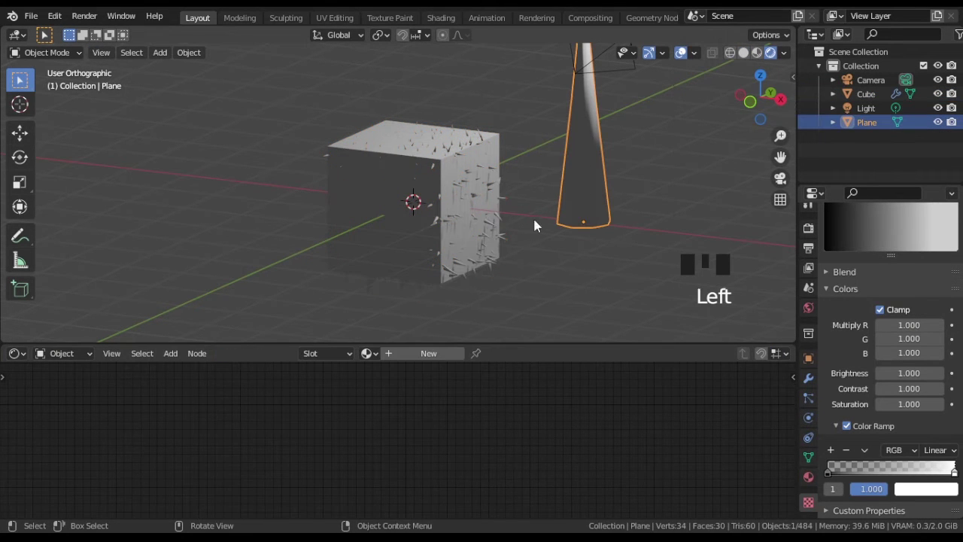
{"action": "left_click", "coordinate": [388, 358]}
{"action": "scroll", "coordinate": [481, 248], "scroll_direction": "up", "scroll_amount": 4}
Step: Add a Texture Coordinate node to the cone's material
{"action": "middle_click_drag", "start_coordinate": [481, 249], "coordinate": [226, 266], "text": "shift"}
{"action": "middle_click_drag", "start_coordinate": [302, 402], "coordinate": [402, 441]}
{"action": "scroll", "coordinate": [399, 434], "scroll_direction": "up", "scroll_amount": 5}
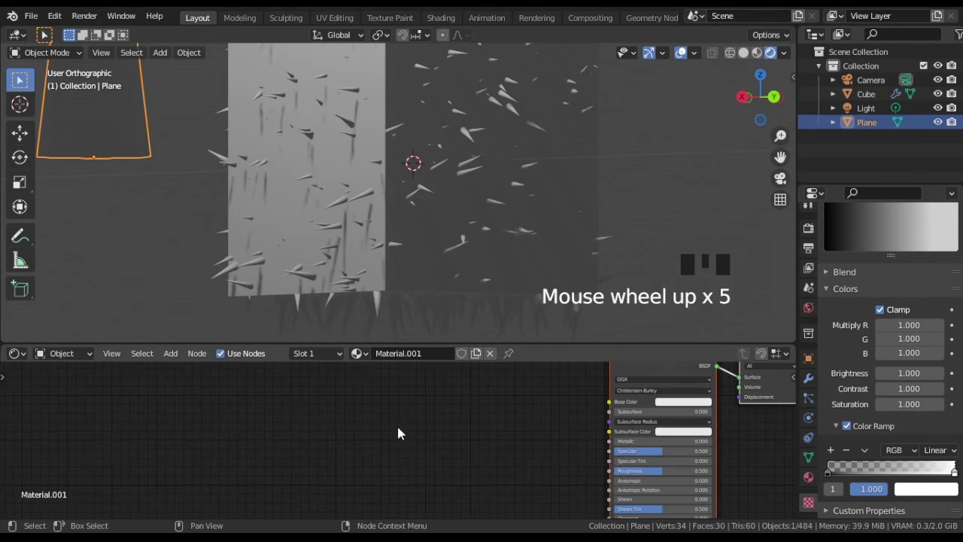
{"action": "left_click_drag", "start_coordinate": [399, 345], "coordinate": [399, 256]}
{"action": "middle_click_drag", "start_coordinate": [498, 362], "coordinate": [432, 340]}
{"action": "key", "text": "shift+a"}
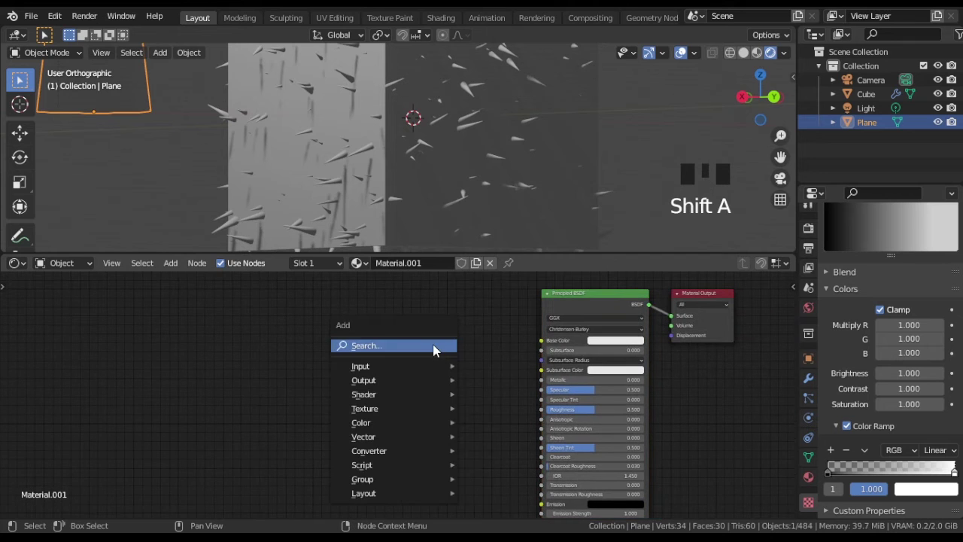
{"action": "mouse_move", "coordinate": [427, 372]}
{"action": "left_click", "coordinate": [511, 287]}
{"action": "left_click", "coordinate": [279, 307]}
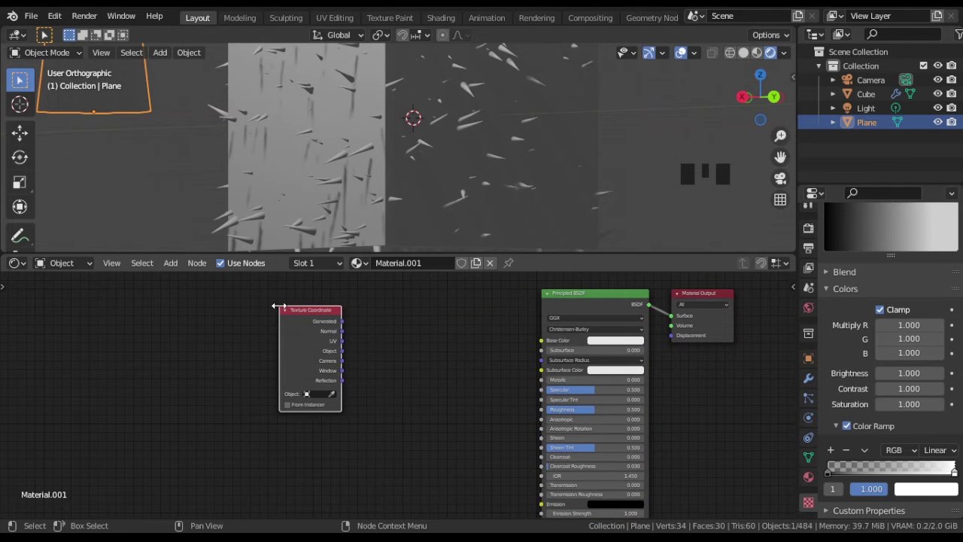
Step: Add a Noise Texture driven by Object coordinates, feeding its Fac into Roughness
{"action": "key", "text": "shift+a"}
{"action": "mouse_move", "coordinate": [437, 401]}
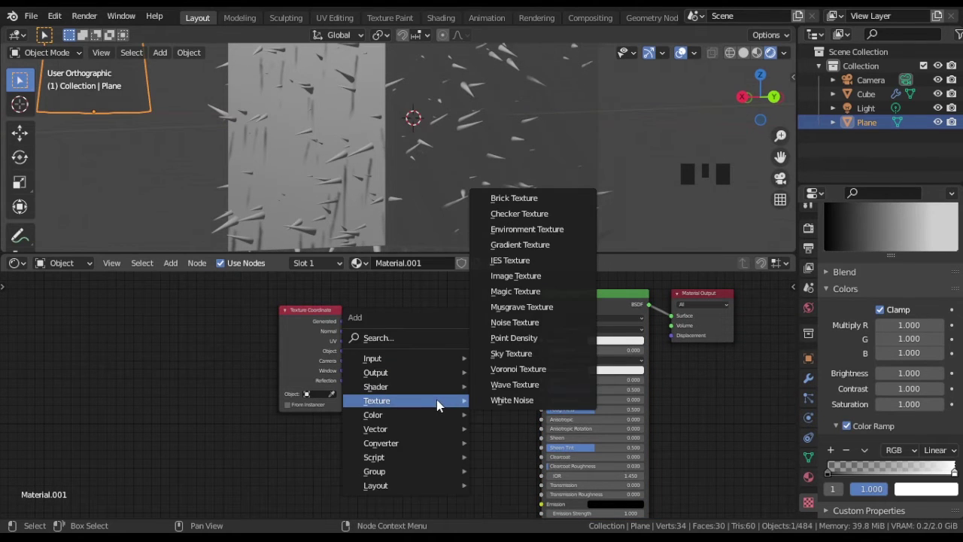
{"action": "left_click", "coordinate": [517, 323]}
{"action": "left_click", "coordinate": [408, 305]}
{"action": "left_click_drag", "start_coordinate": [342, 351], "coordinate": [409, 356]}
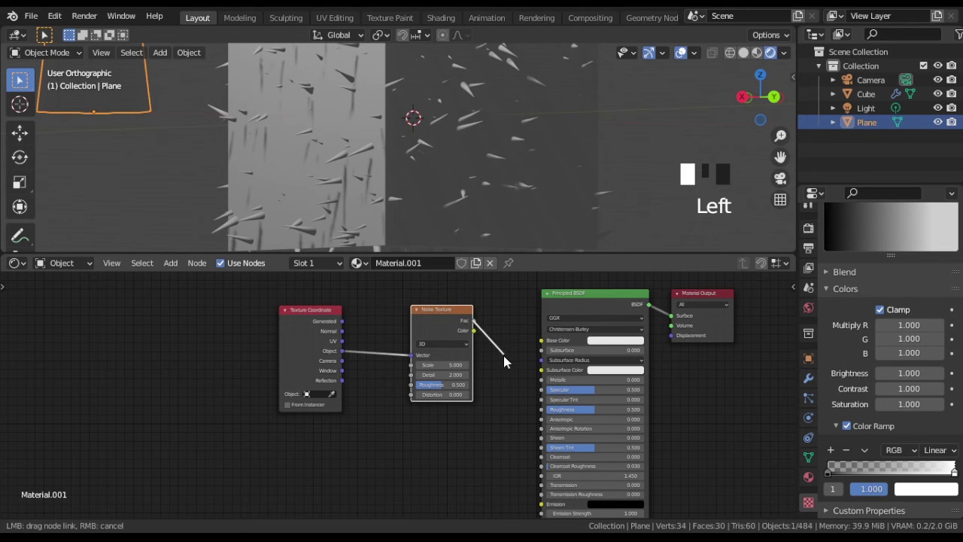
{"action": "left_click_drag", "start_coordinate": [503, 355], "coordinate": [541, 409]}
Step: Make the material's Base Color light blue
{"action": "middle_click_drag", "start_coordinate": [421, 222], "coordinate": [438, 179]}
{"action": "scroll", "coordinate": [486, 178], "scroll_direction": "down", "scroll_amount": 2}
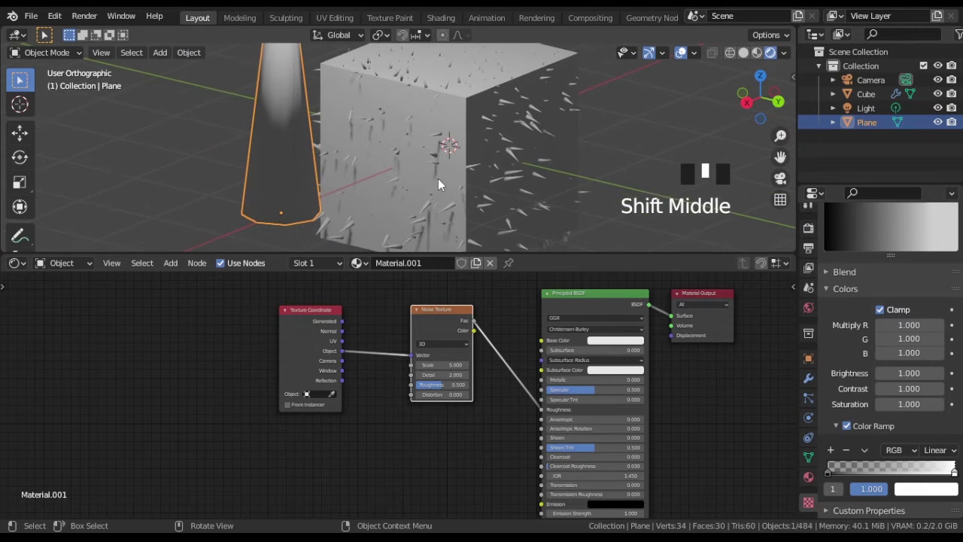
{"action": "scroll", "coordinate": [438, 178], "scroll_direction": "up", "scroll_amount": 1}
{"action": "left_click", "coordinate": [611, 340]}
{"action": "left_click", "coordinate": [629, 241]}
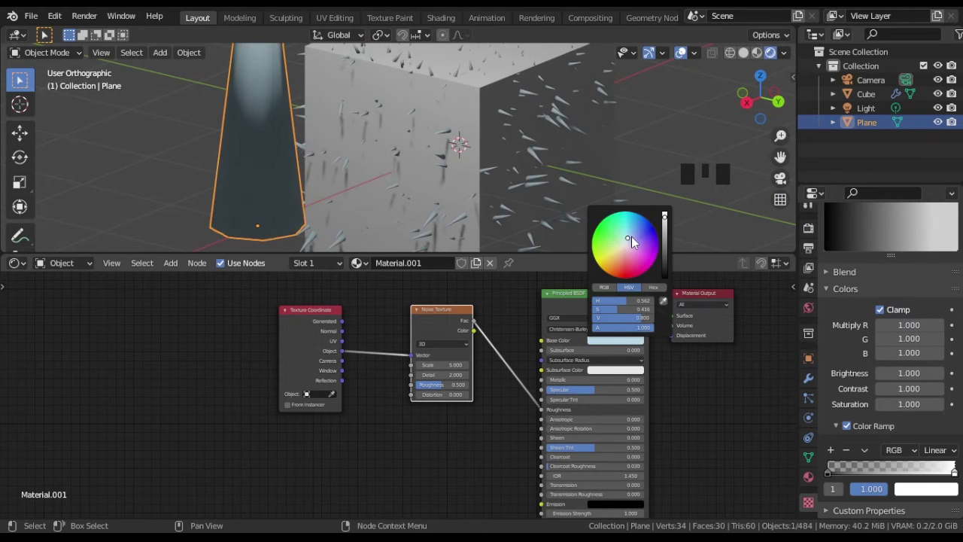
Step: Set the material's Transmission to 0.8
{"action": "middle_click_drag", "start_coordinate": [514, 393], "coordinate": [454, 307]}
{"action": "scroll", "coordinate": [432, 376], "scroll_direction": "up", "scroll_amount": 1}
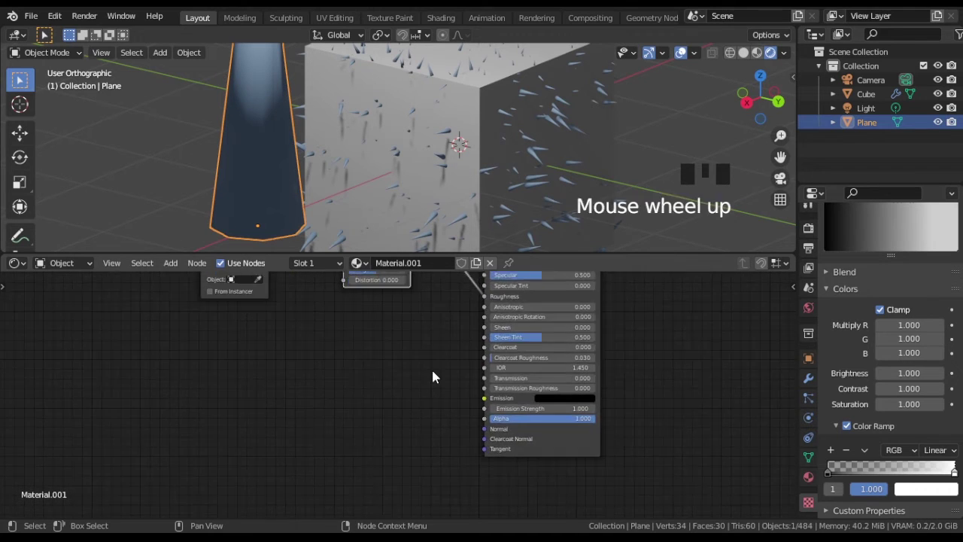
{"action": "scroll", "coordinate": [432, 376], "scroll_direction": "up", "scroll_amount": 1}
{"action": "middle_click_drag", "start_coordinate": [433, 376], "coordinate": [406, 305]}
{"action": "key", "text": "Return"}
Step: Connect the noise Fac to Transmission Roughness as well
{"action": "scroll", "coordinate": [420, 396], "scroll_direction": "down", "scroll_amount": 1}
{"action": "scroll", "coordinate": [433, 422], "scroll_direction": "down", "scroll_amount": 1}
{"action": "left_click_drag", "start_coordinate": [472, 474], "coordinate": [473, 469]}
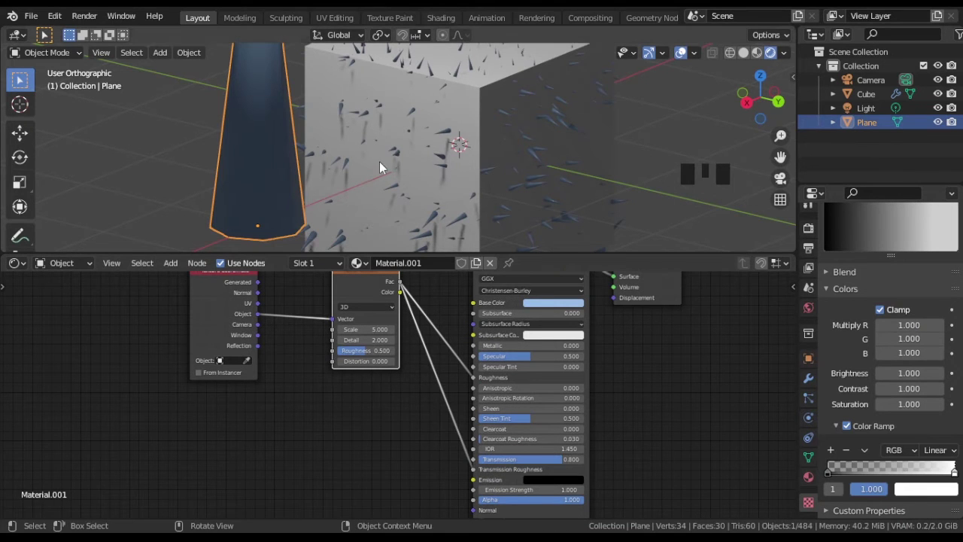
{"action": "middle_click_drag", "start_coordinate": [321, 87], "coordinate": [415, 159]}
{"action": "scroll", "coordinate": [415, 159], "scroll_direction": "up", "scroll_amount": 8}
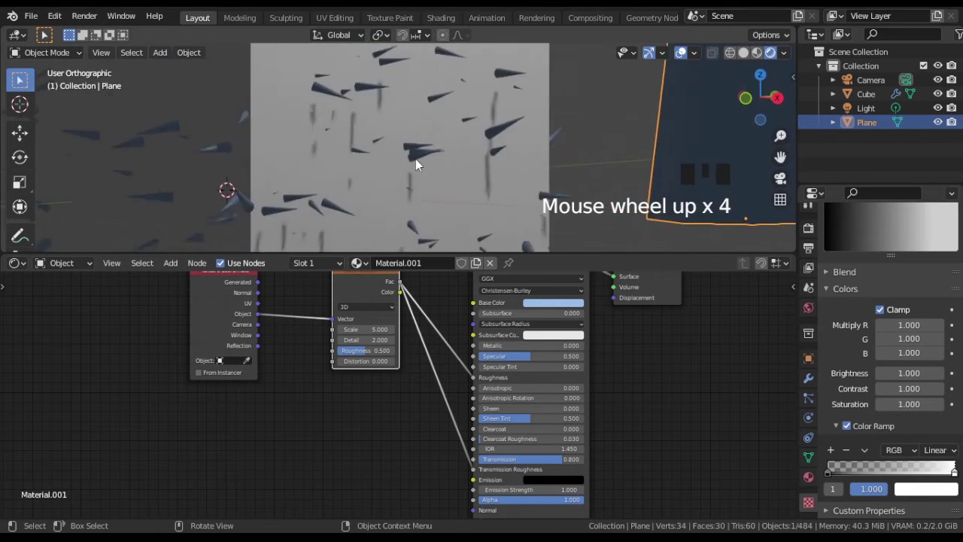
{"action": "scroll", "coordinate": [430, 158], "scroll_direction": "down", "scroll_amount": 9}
{"action": "middle_click_drag", "start_coordinate": [482, 151], "coordinate": [699, 86]}
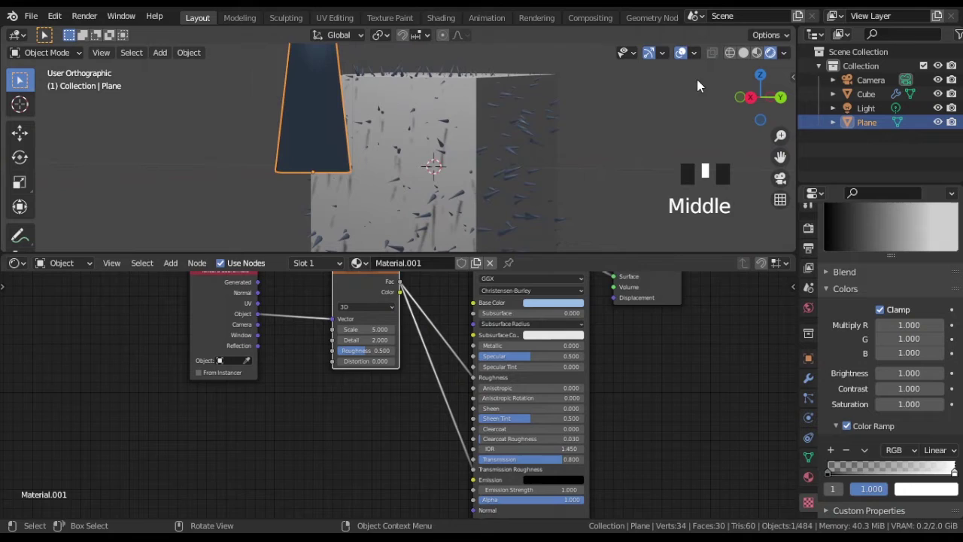
{"action": "left_click_drag", "start_coordinate": [638, 253], "coordinate": [637, 404]}
Step: Hide the Plane, switch the render engine to Cycles, and orbit the rendered spiky cube
{"action": "left_click", "coordinate": [808, 227]}
{"action": "left_click", "coordinate": [938, 122]}
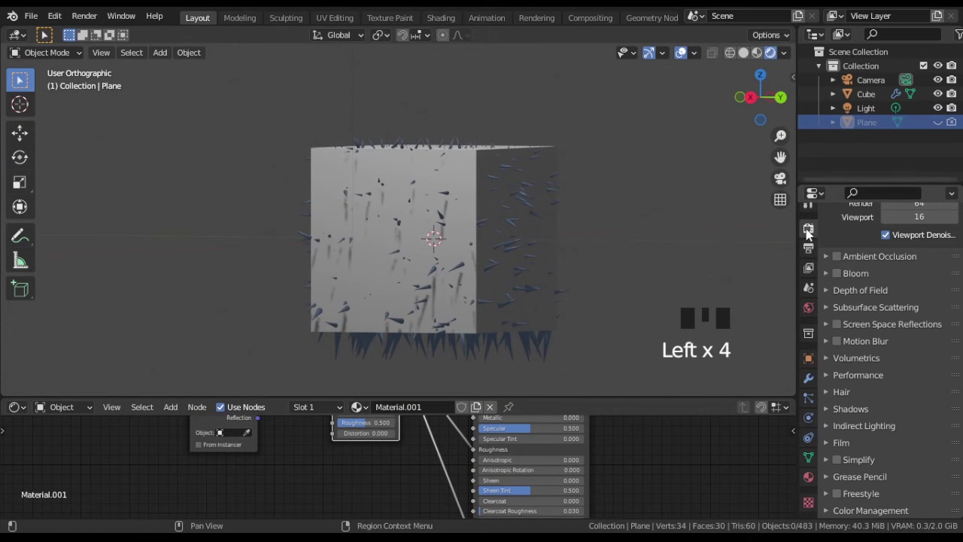
{"action": "scroll", "coordinate": [873, 295], "scroll_direction": "up", "scroll_amount": 6}
{"action": "left_click", "coordinate": [921, 240]}
{"action": "left_click", "coordinate": [922, 271]}
{"action": "middle_click_drag", "start_coordinate": [371, 275], "coordinate": [496, 274]}
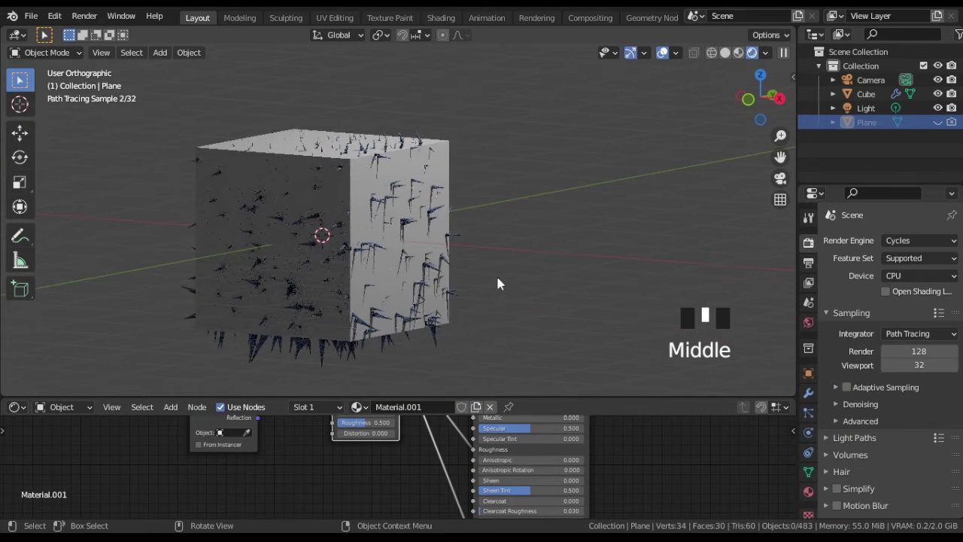
{"action": "scroll", "coordinate": [450, 315], "scroll_direction": "up", "scroll_amount": 1}
{"action": "scroll", "coordinate": [450, 314], "scroll_direction": "up", "scroll_amount": 8}
{"action": "middle_click_drag", "start_coordinate": [629, 220], "coordinate": [443, 219]}
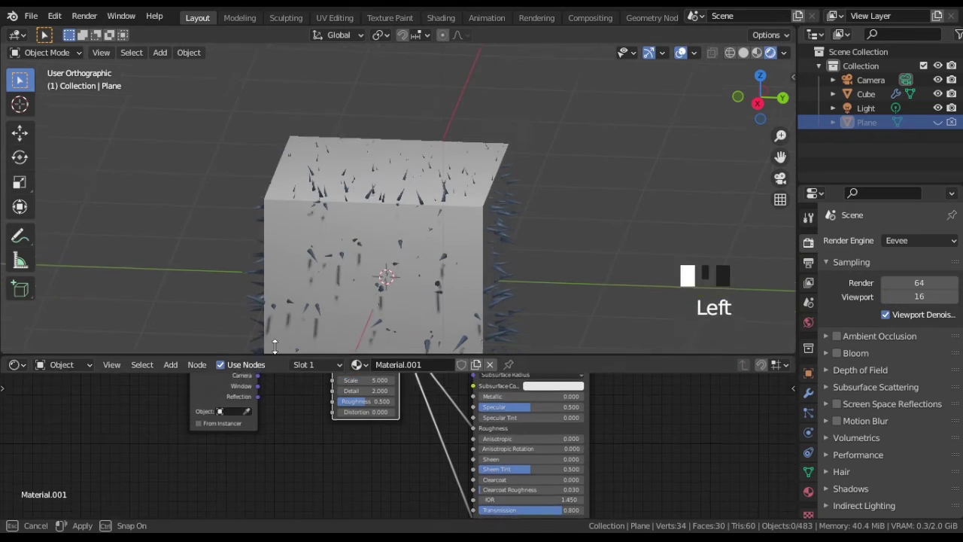
Step: Make the bottom editor a Shader Editor showing the Cube's Material nodes
{"action": "left_click_drag", "start_coordinate": [54, 363], "coordinate": [55, 299]}
{"action": "middle_click_drag", "start_coordinate": [31, 249], "coordinate": [54, 292], "text": "shift"}
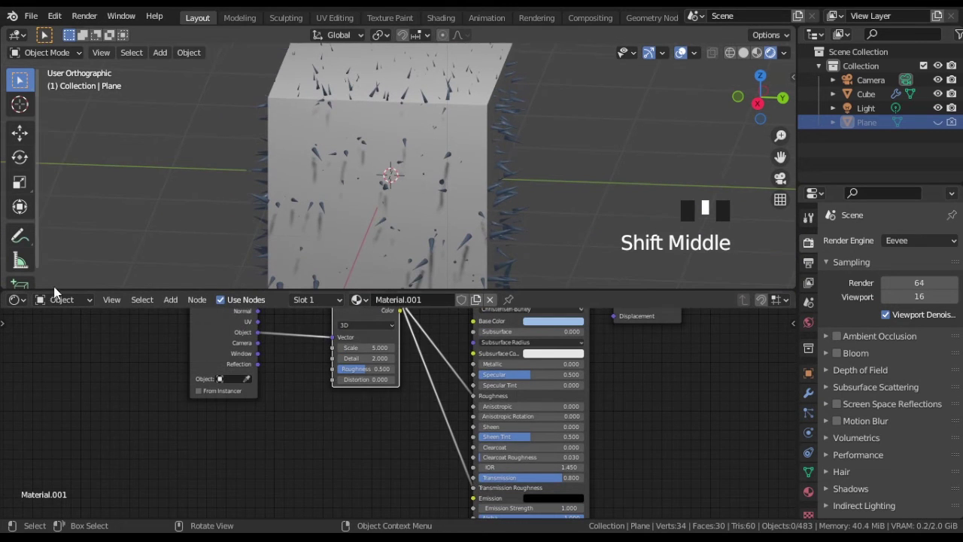
{"action": "left_click", "coordinate": [15, 300]}
{"action": "left_click", "coordinate": [51, 432]}
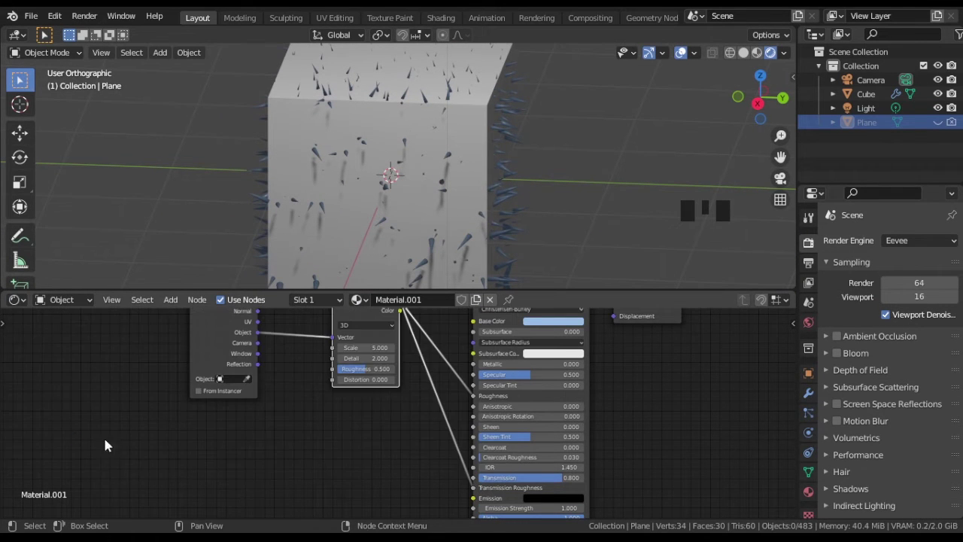
{"action": "middle_click_drag", "start_coordinate": [301, 406], "coordinate": [316, 421]}
{"action": "left_click", "coordinate": [497, 241]}
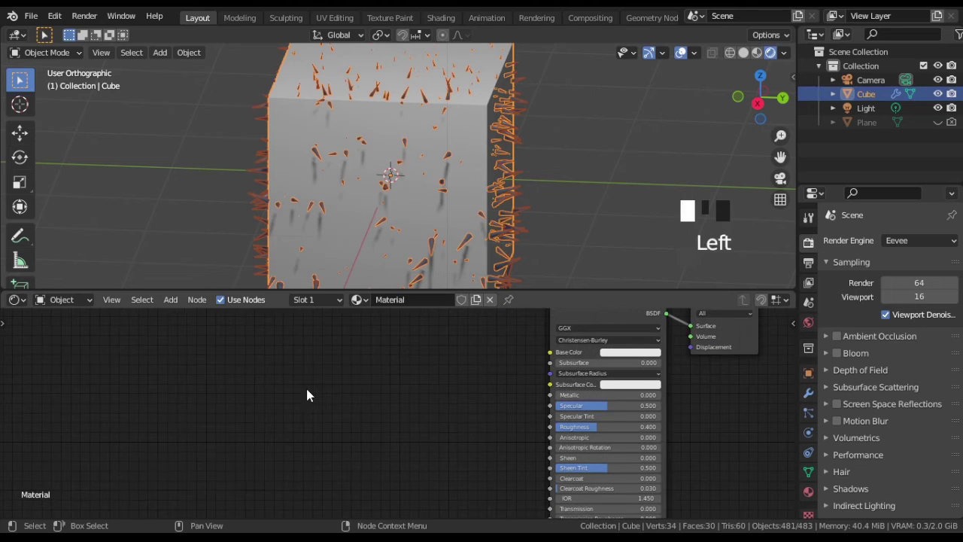
Step: Add a Texture Coordinate node feeding Object coordinates into a Texture-type Mapping node
{"action": "key", "text": "shift+a"}
{"action": "mouse_move", "coordinate": [275, 347]}
{"action": "left_click", "coordinate": [385, 269]}
{"action": "left_click", "coordinate": [258, 365]}
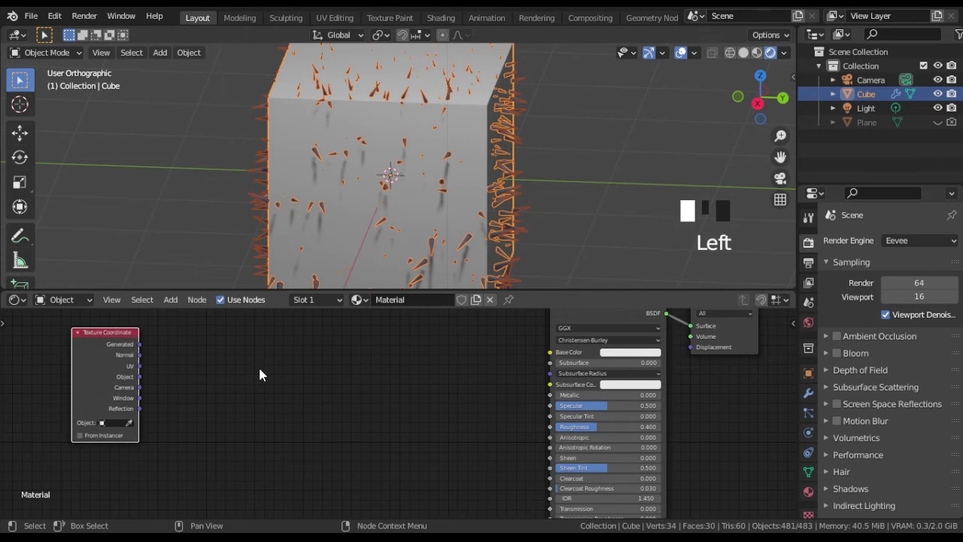
{"action": "key", "text": "shift+a"}
{"action": "mouse_move", "coordinate": [238, 442]}
{"action": "left_click", "coordinate": [320, 345]}
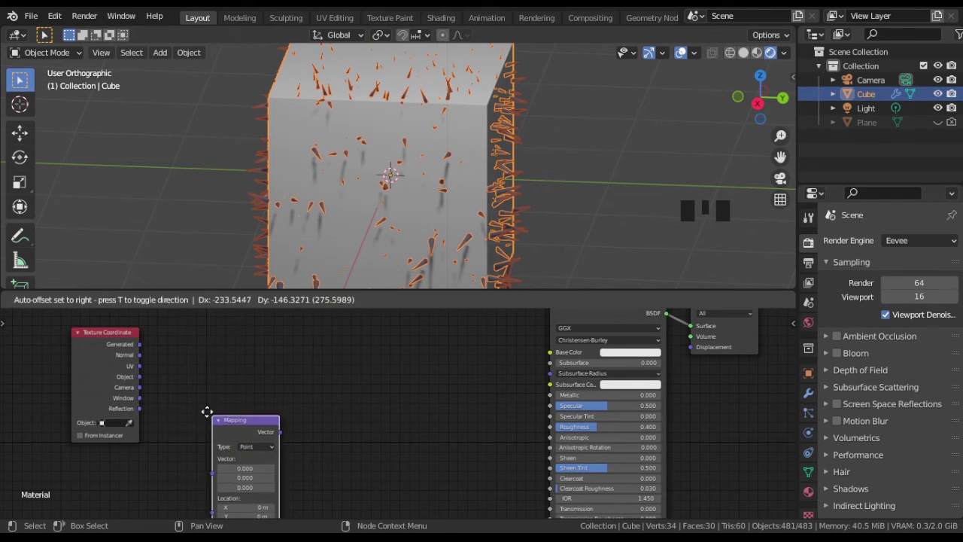
{"action": "left_click", "coordinate": [143, 380]}
{"action": "left_click_drag", "start_coordinate": [172, 385], "coordinate": [172, 382]}
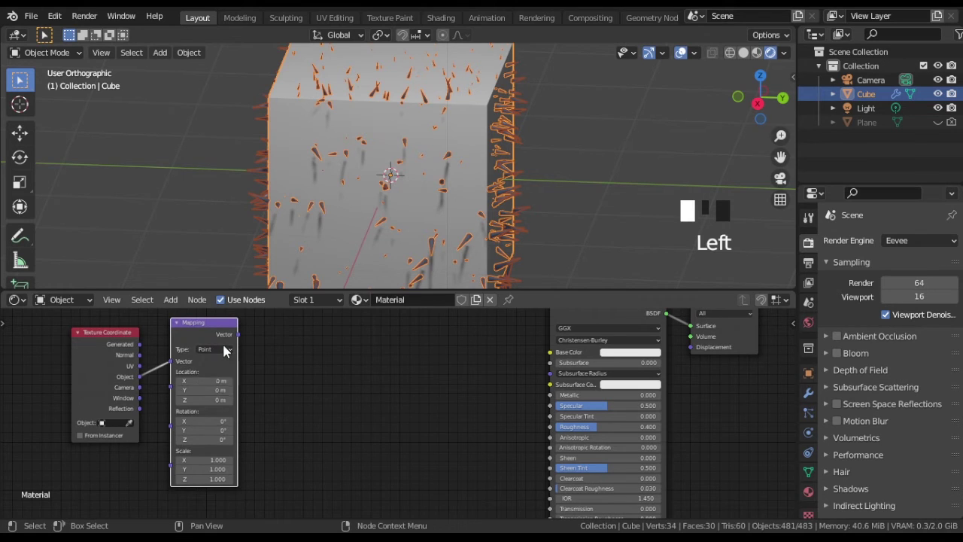
{"action": "left_click", "coordinate": [215, 349]}
{"action": "left_click", "coordinate": [213, 363]}
Step: Add a second Texture-type Mapping node driven by Object coordinates, placed lower down
{"action": "key", "text": "shift+a"}
{"action": "mouse_move", "coordinate": [324, 383]}
{"action": "left_click", "coordinate": [379, 289]}
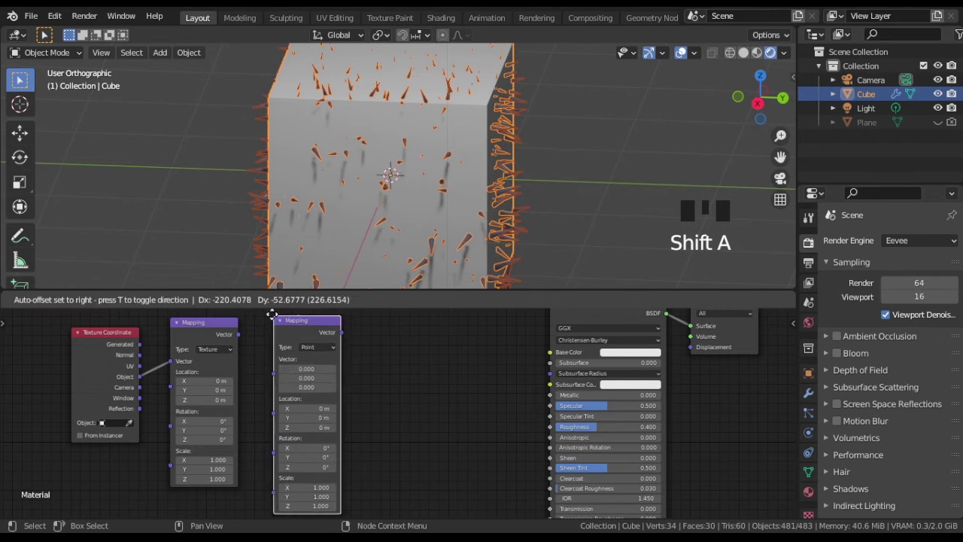
{"action": "left_click", "coordinate": [243, 345]}
{"action": "left_click_drag", "start_coordinate": [255, 372], "coordinate": [268, 368]}
{"action": "left_click_drag", "start_coordinate": [294, 315], "coordinate": [284, 416]}
{"action": "left_click", "coordinate": [304, 451]}
{"action": "middle_click_drag", "start_coordinate": [312, 458], "coordinate": [301, 429]}
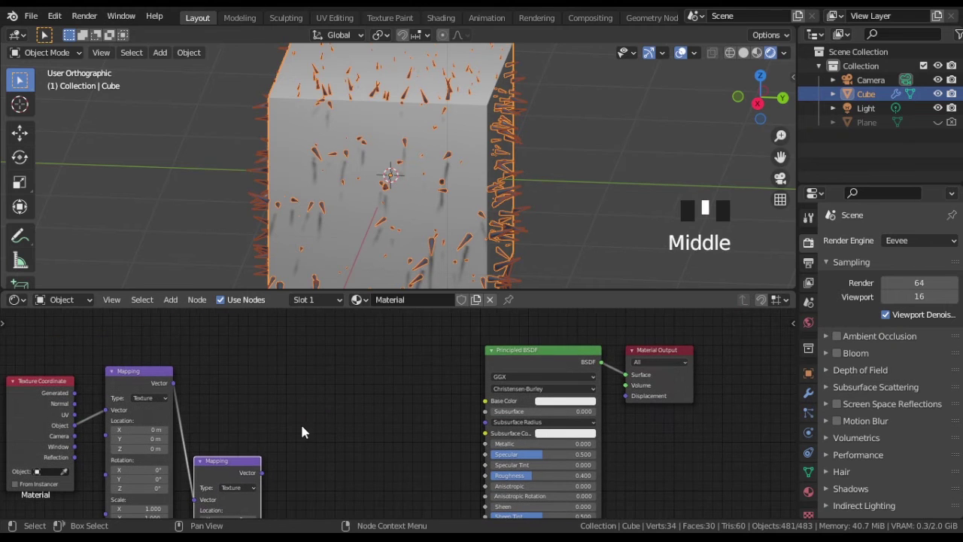
Step: Add a Noise Texture and a Spherical Gradient Texture
{"action": "key", "text": "shift+a"}
{"action": "mouse_move", "coordinate": [260, 396]}
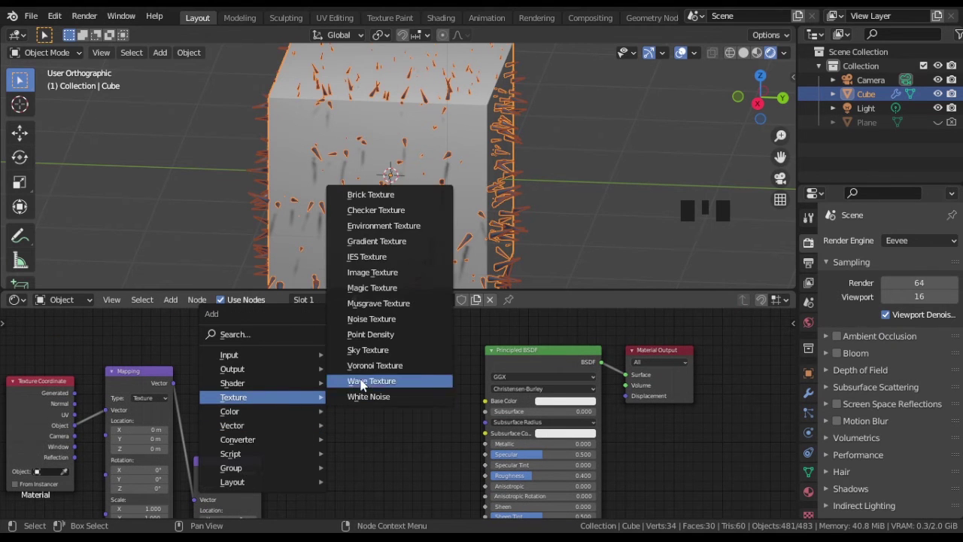
{"action": "left_click", "coordinate": [395, 251]}
{"action": "left_click", "coordinate": [300, 411]}
{"action": "key", "text": "shift+a"}
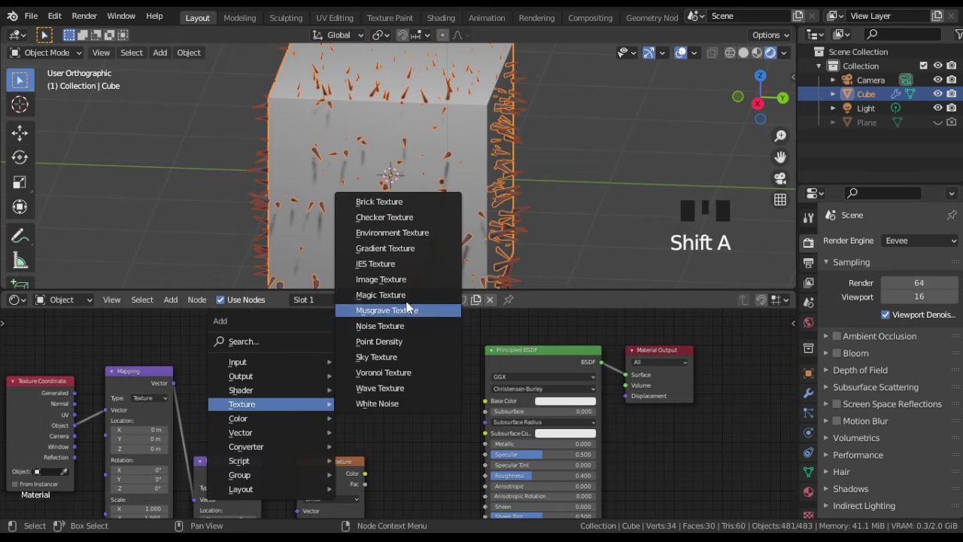
{"action": "left_click", "coordinate": [393, 309]}
{"action": "left_click", "coordinate": [304, 342]}
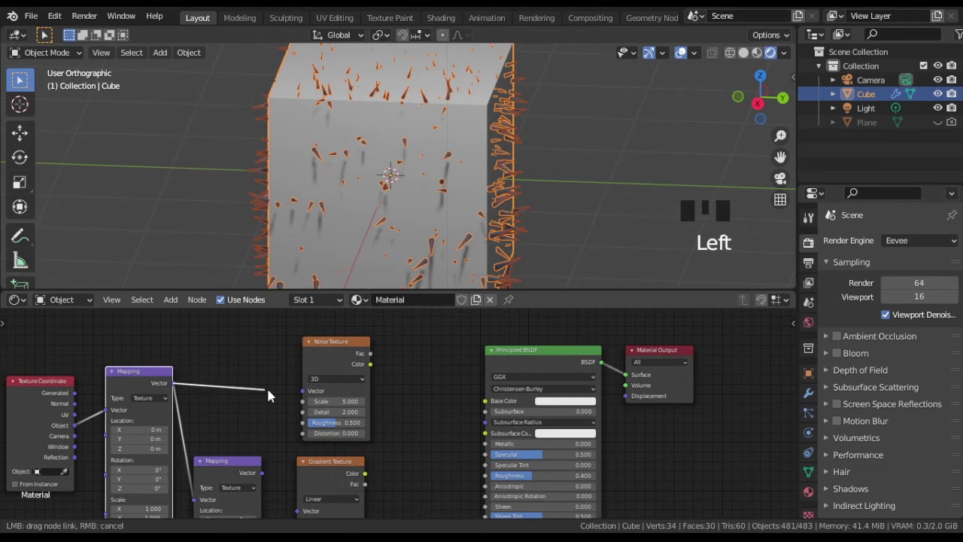
{"action": "middle_click_drag", "start_coordinate": [281, 432], "coordinate": [263, 417]}
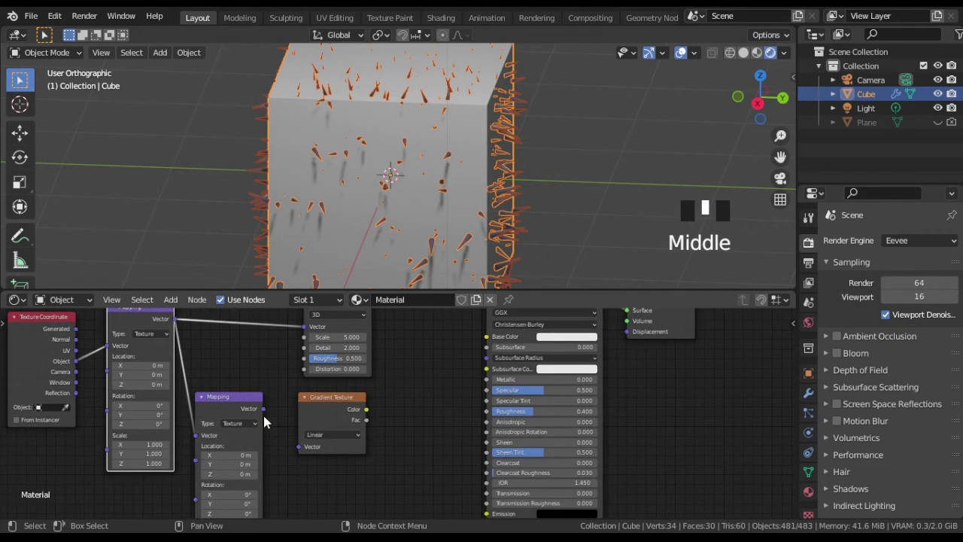
{"action": "left_click", "coordinate": [341, 434]}
{"action": "left_click", "coordinate": [335, 402]}
{"action": "middle_click_drag", "start_coordinate": [401, 356], "coordinate": [335, 420]}
{"action": "scroll", "coordinate": [361, 419], "scroll_direction": "down", "scroll_amount": 2}
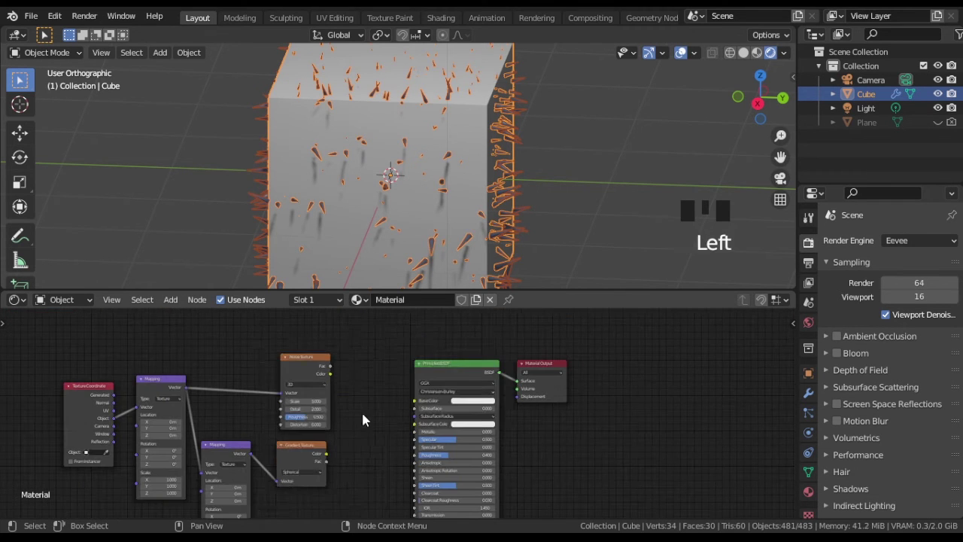
Step: Add a Lighten mix node and connect its result to Base Color
{"action": "key", "text": "shift+a"}
{"action": "mouse_move", "coordinate": [281, 430]}
{"action": "left_click", "coordinate": [426, 413]}
{"action": "left_click", "coordinate": [372, 380]}
{"action": "scroll", "coordinate": [396, 411], "scroll_direction": "up", "scroll_amount": 5}
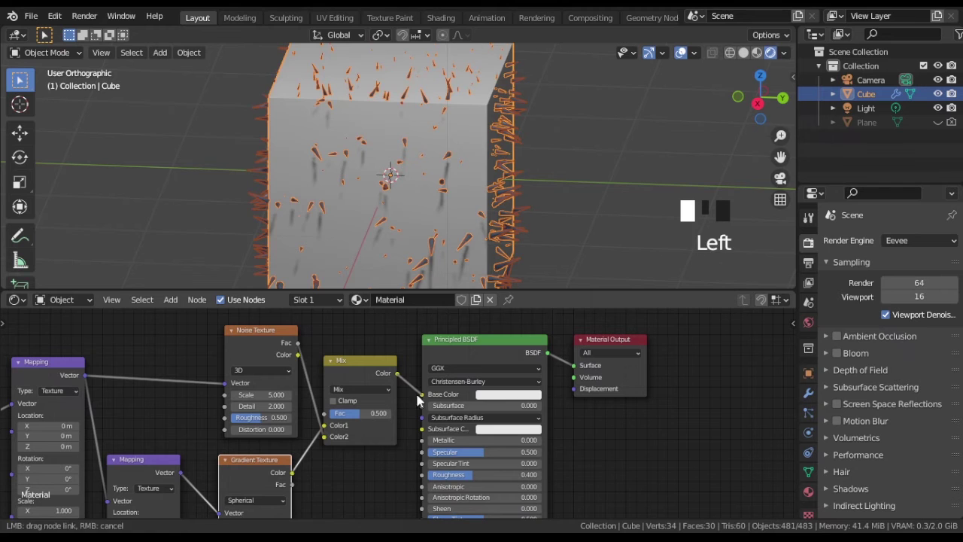
{"action": "left_click_drag", "start_coordinate": [418, 401], "coordinate": [420, 395]}
{"action": "left_click", "coordinate": [381, 389]}
{"action": "left_click", "coordinate": [353, 338]}
Step: Set the second Mapping node's X scale to 3
{"action": "middle_click_drag", "start_coordinate": [172, 421], "coordinate": [428, 400]}
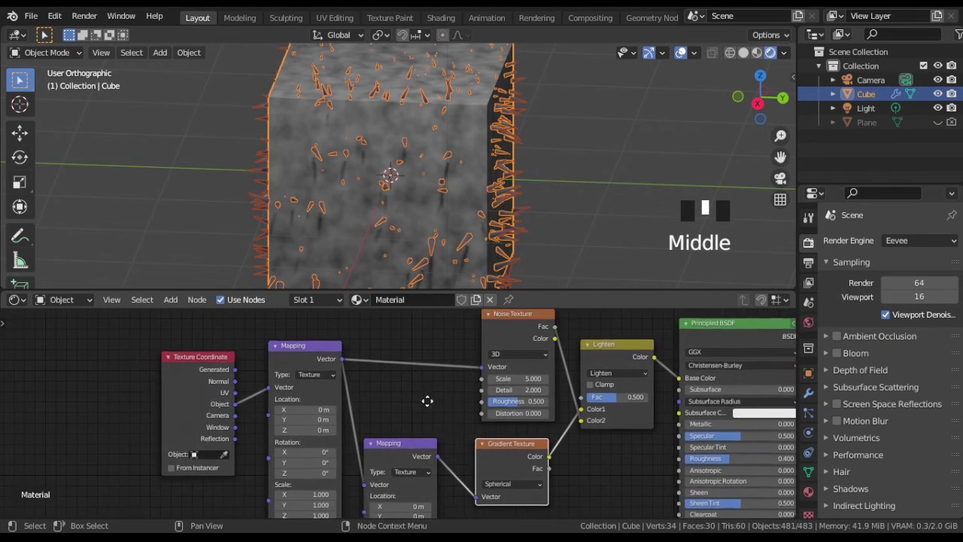
{"action": "mouse_move", "coordinate": [228, 426]}
{"action": "middle_mouse_down"}
{"action": "mouse_move", "coordinate": [429, 376]}
{"action": "mouse_move", "coordinate": [148, 347]}
{"action": "mouse_move", "coordinate": [430, 421]}
{"action": "middle_mouse_up"}
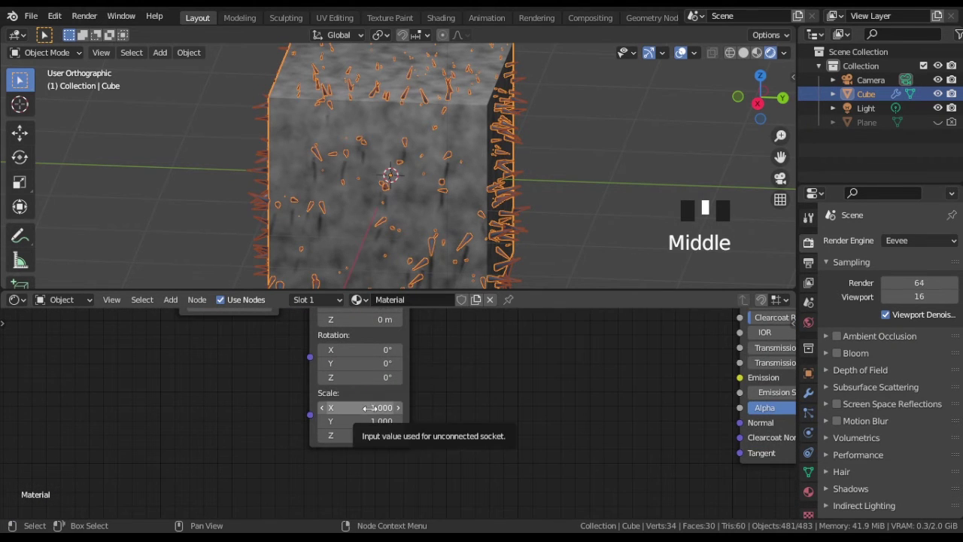
{"action": "left_click_drag", "start_coordinate": [369, 407], "coordinate": [410, 408]}
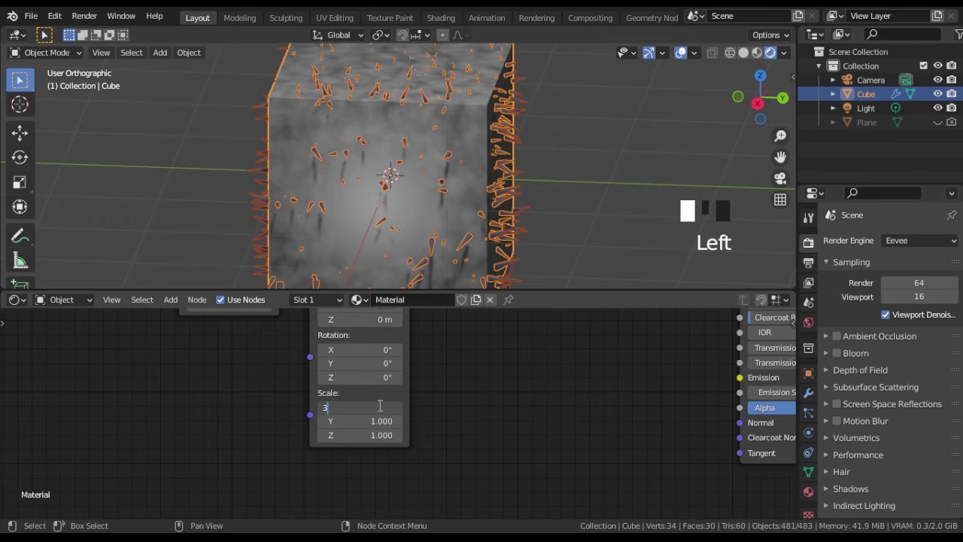
{"action": "type", "text": "3"}
{"action": "key", "text": "Return"}
{"action": "middle_click_drag", "start_coordinate": [417, 441], "coordinate": [427, 499]}
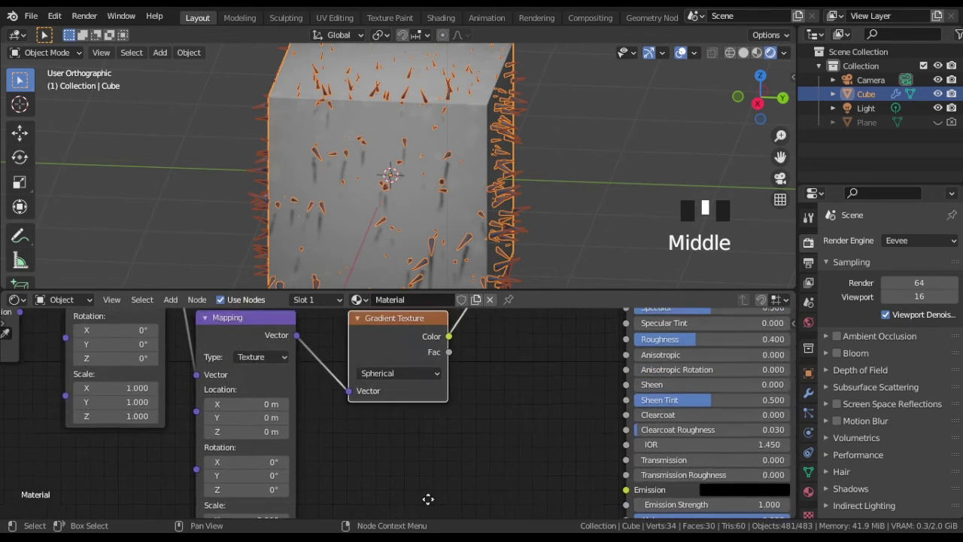
{"action": "middle_click_drag", "start_coordinate": [421, 324], "coordinate": [393, 418]}
{"action": "middle_click_drag", "start_coordinate": [535, 371], "coordinate": [414, 428]}
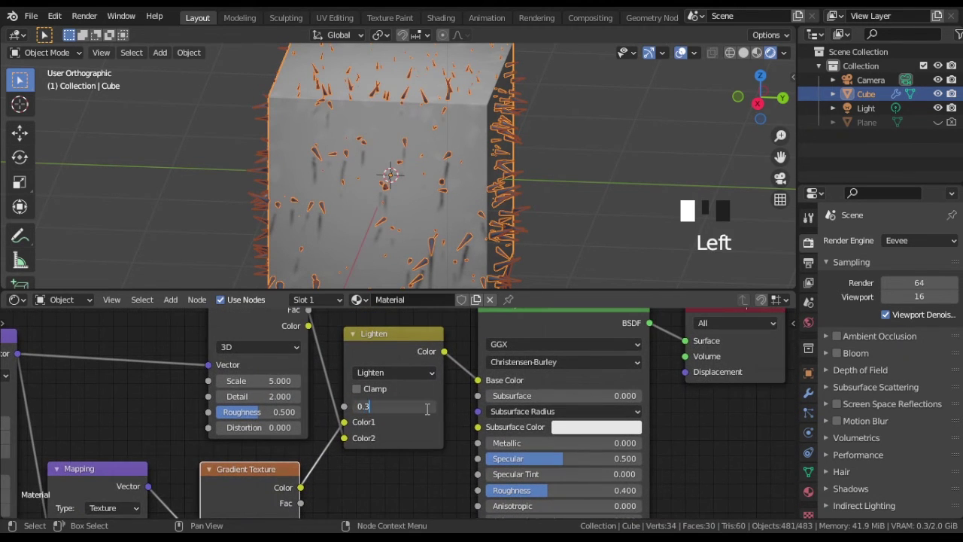
{"action": "middle_click_drag", "start_coordinate": [409, 474], "coordinate": [398, 441]}
Step: Raise the gradient Mapping node's X scale to 5
{"action": "mouse_move", "coordinate": [398, 426]}
{"action": "left_mouse_down"}
{"action": "mouse_move", "coordinate": [376, 426]}
{"action": "mouse_move", "coordinate": [399, 426]}
{"action": "left_mouse_up"}
{"action": "middle_click_drag", "start_coordinate": [435, 517], "coordinate": [403, 419]}
{"action": "left_click_drag", "start_coordinate": [401, 419], "coordinate": [422, 419]}
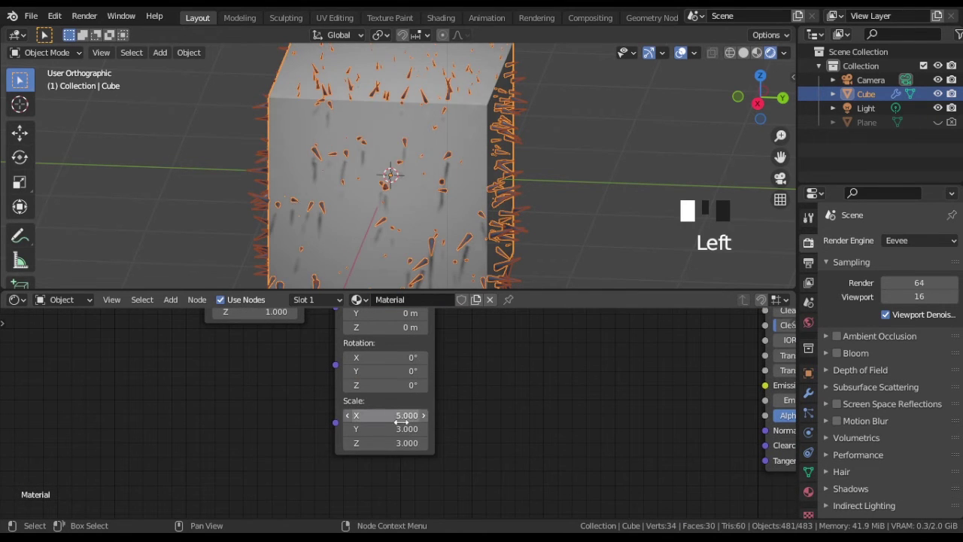
{"action": "key", "text": "Return"}
{"action": "middle_click_drag", "start_coordinate": [398, 330], "coordinate": [390, 463]}
{"action": "mouse_move", "coordinate": [390, 463]}
{"action": "left_mouse_down"}
{"action": "mouse_move", "coordinate": [370, 463]}
{"action": "mouse_move", "coordinate": [407, 463]}
{"action": "left_mouse_up"}
Step: Move the left group of nodes further left to make room
{"action": "middle_click_drag", "start_coordinate": [467, 457], "coordinate": [226, 518]}
{"action": "scroll", "coordinate": [410, 458], "scroll_direction": "down", "scroll_amount": 4}
{"action": "left_click_drag", "start_coordinate": [143, 323], "coordinate": [454, 497]}
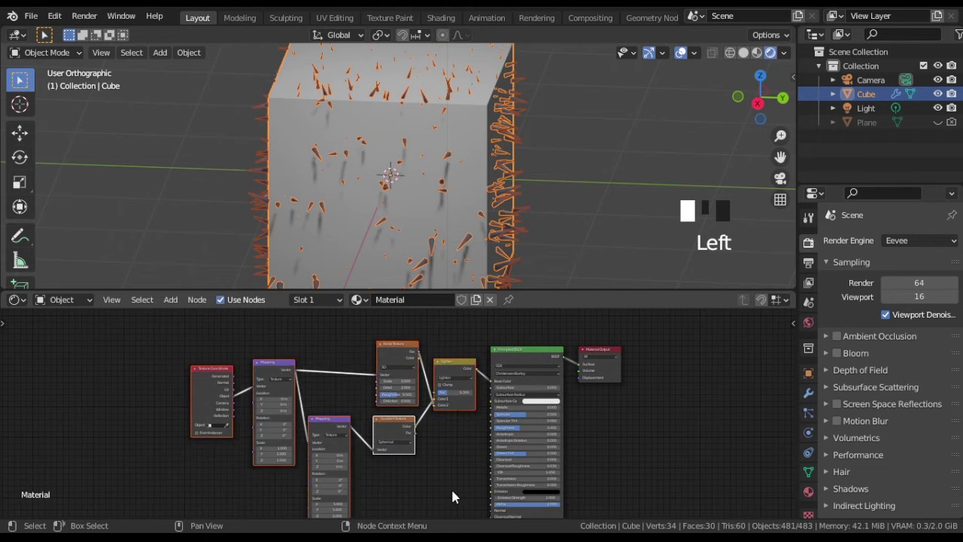
{"action": "key", "text": "g"}
{"action": "left_click", "coordinate": [261, 494]}
Step: Insert a ColorRamp node into the Lighten-to-shader link
{"action": "key", "text": "shift+a"}
{"action": "mouse_move", "coordinate": [377, 473]}
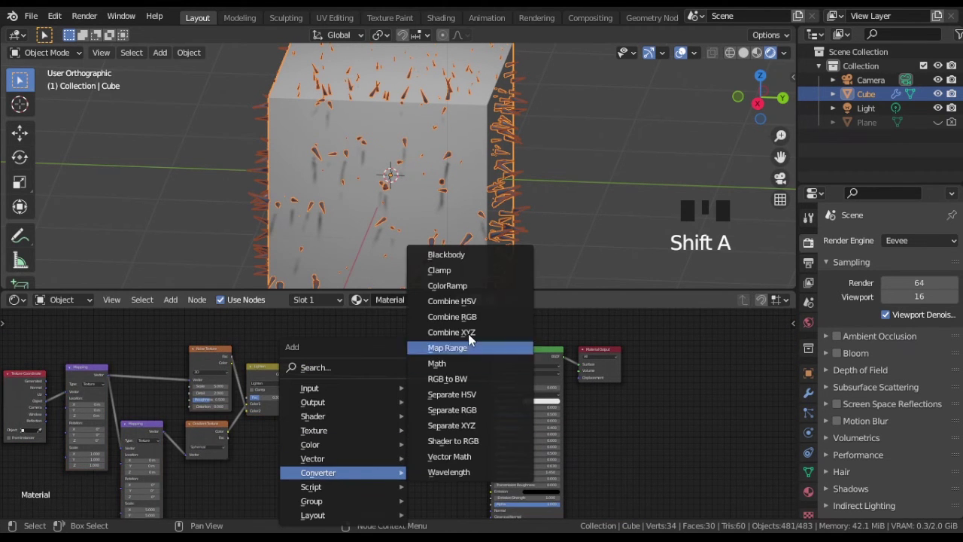
{"action": "left_click", "coordinate": [467, 286]}
{"action": "left_click", "coordinate": [365, 348]}
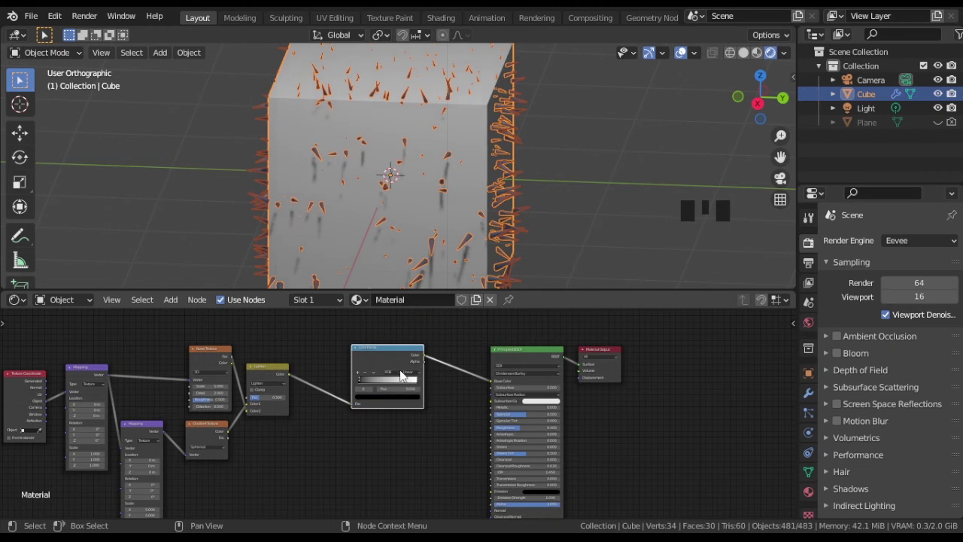
{"action": "scroll", "coordinate": [449, 424], "scroll_direction": "up", "scroll_amount": 1}
{"action": "scroll", "coordinate": [449, 423], "scroll_direction": "up", "scroll_amount": 9}
{"action": "middle_click_drag", "start_coordinate": [311, 426], "coordinate": [318, 448]}
{"action": "scroll", "coordinate": [318, 448], "scroll_direction": "up", "scroll_amount": 3}
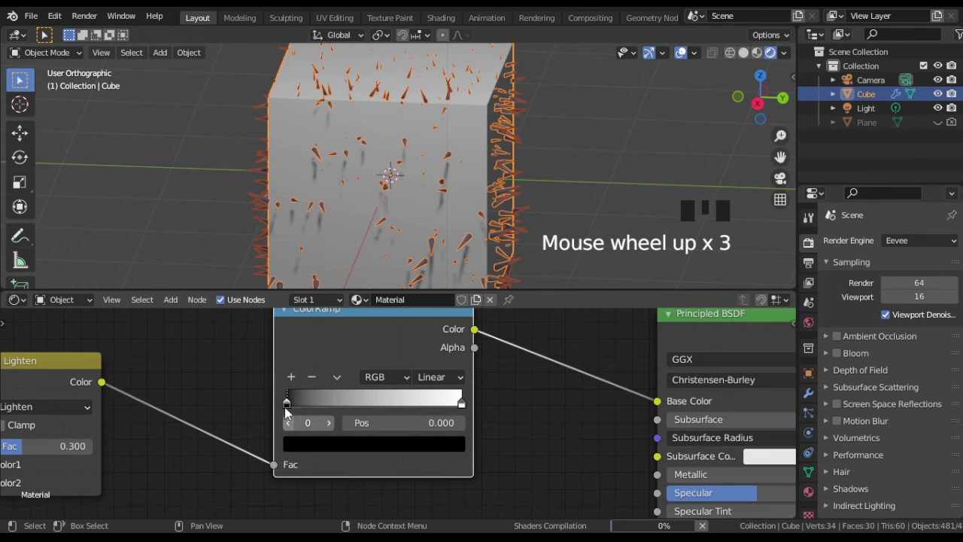
Step: Make the ramp's left stop light blue and move the white stop toward the middle
{"action": "left_click", "coordinate": [318, 445]}
{"action": "left_click_drag", "start_coordinate": [427, 320], "coordinate": [426, 207]}
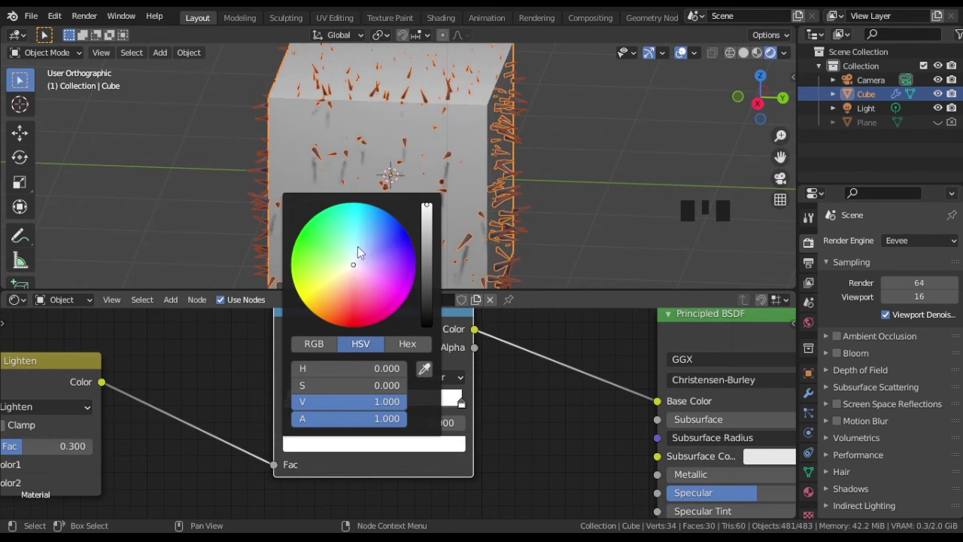
{"action": "left_click_drag", "start_coordinate": [359, 251], "coordinate": [373, 236]}
{"action": "left_click_drag", "start_coordinate": [461, 403], "coordinate": [417, 406]}
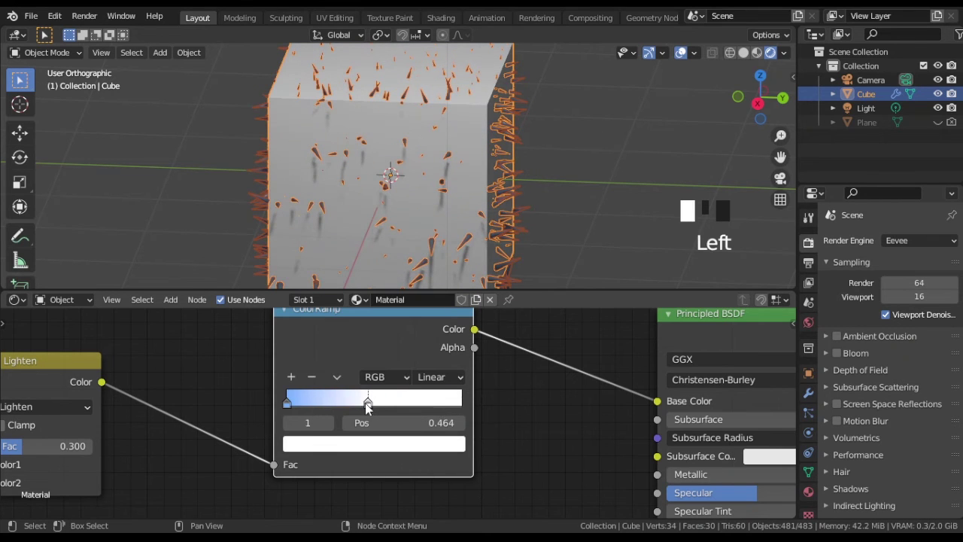
Step: Slide the gradient along Z and wire the texture into another shader input
{"action": "middle_click_drag", "start_coordinate": [366, 407], "coordinate": [755, 405]}
{"action": "mouse_move", "coordinate": [248, 397]}
{"action": "left_mouse_down"}
{"action": "mouse_move", "coordinate": [278, 398]}
{"action": "mouse_move", "coordinate": [249, 398]}
{"action": "left_mouse_up"}
{"action": "scroll", "coordinate": [499, 395], "scroll_direction": "down", "scroll_amount": 4}
{"action": "middle_click_drag", "start_coordinate": [439, 439], "coordinate": [341, 449]}
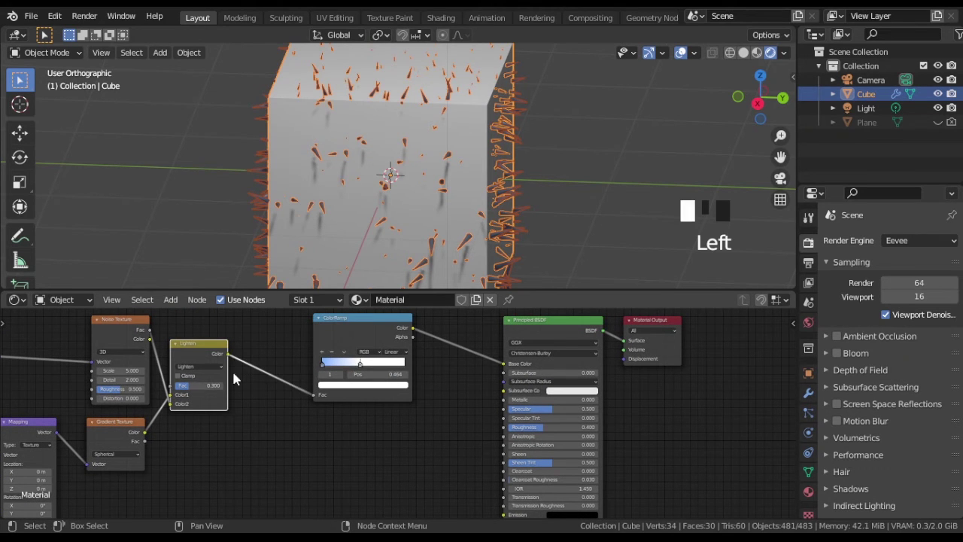
{"action": "left_click_drag", "start_coordinate": [503, 430], "coordinate": [504, 428]}
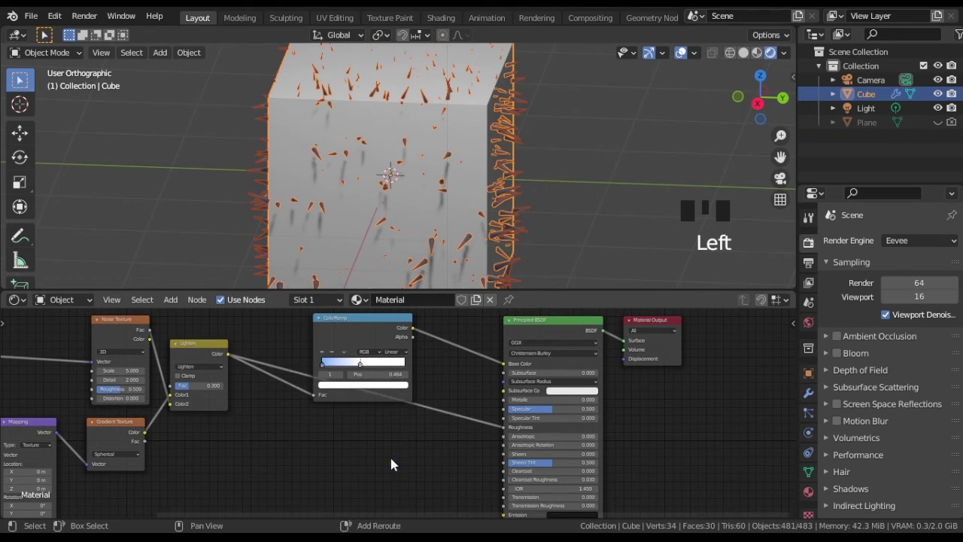
Step: Insert an Invert node after the ColorRamp and set the gradient Mapping location Z to 0 m
{"action": "key", "text": "shift+a"}
{"action": "mouse_move", "coordinate": [364, 435]}
{"action": "left_click", "coordinate": [414, 410]}
{"action": "middle_click_drag", "start_coordinate": [542, 143], "coordinate": [471, 224]}
{"action": "scroll", "coordinate": [279, 376], "scroll_direction": "down", "scroll_amount": 5}
{"action": "middle_click_drag", "start_coordinate": [290, 394], "coordinate": [460, 436]}
{"action": "scroll", "coordinate": [467, 444], "scroll_direction": "up", "scroll_amount": 8}
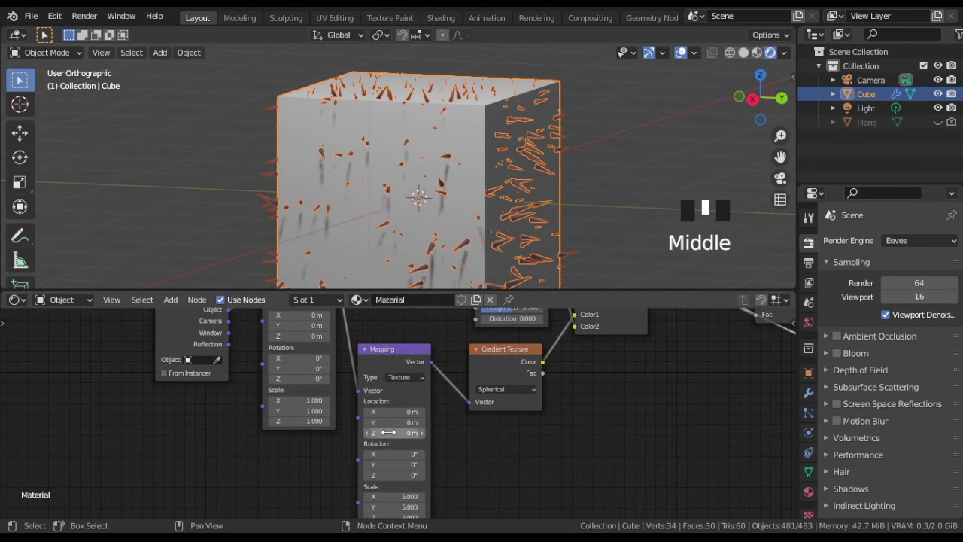
{"action": "mouse_move", "coordinate": [394, 433]}
{"action": "left_mouse_down"}
{"action": "mouse_move", "coordinate": [426, 433]}
{"action": "mouse_move", "coordinate": [380, 433]}
{"action": "mouse_move", "coordinate": [417, 433]}
{"action": "left_mouse_up"}
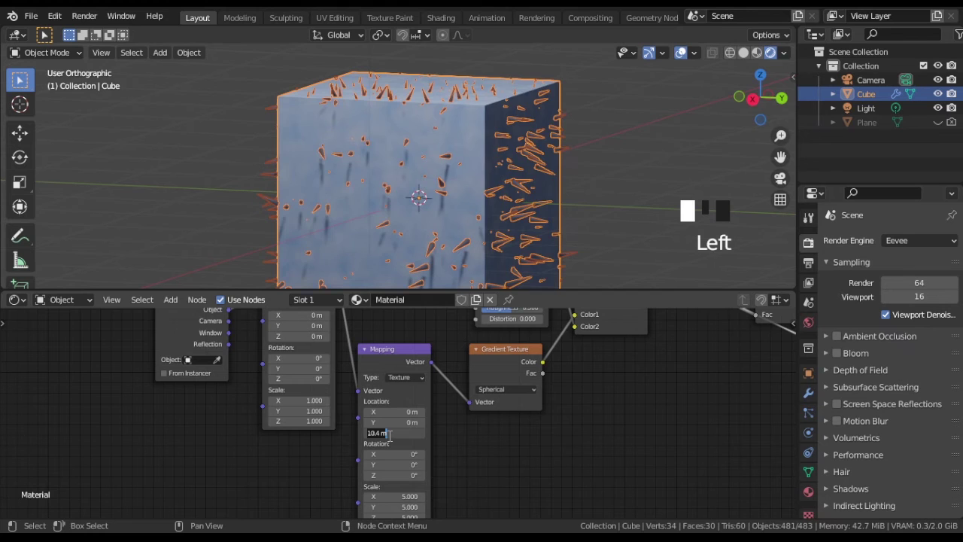
Step: Deselect the cube and split the node area into two editors
{"action": "left_click", "coordinate": [620, 260]}
{"action": "scroll", "coordinate": [402, 154], "scroll_direction": "down", "scroll_amount": 3}
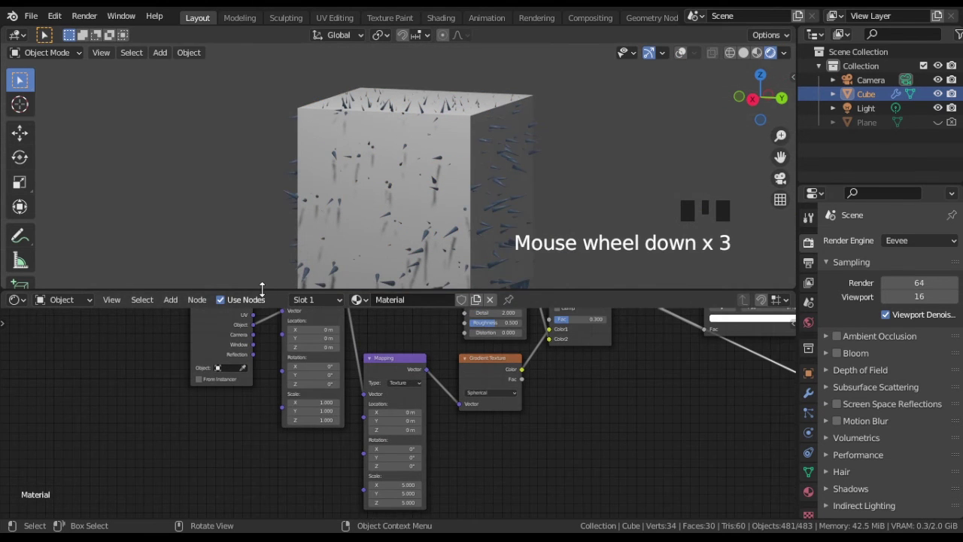
{"action": "left_click_drag", "start_coordinate": [262, 289], "coordinate": [262, 303]}
{"action": "left_click_drag", "start_coordinate": [3, 307], "coordinate": [404, 316]}
Step: Turn the left half into a Dope Sheet and set the end frame to 50
{"action": "left_click", "coordinate": [15, 314]}
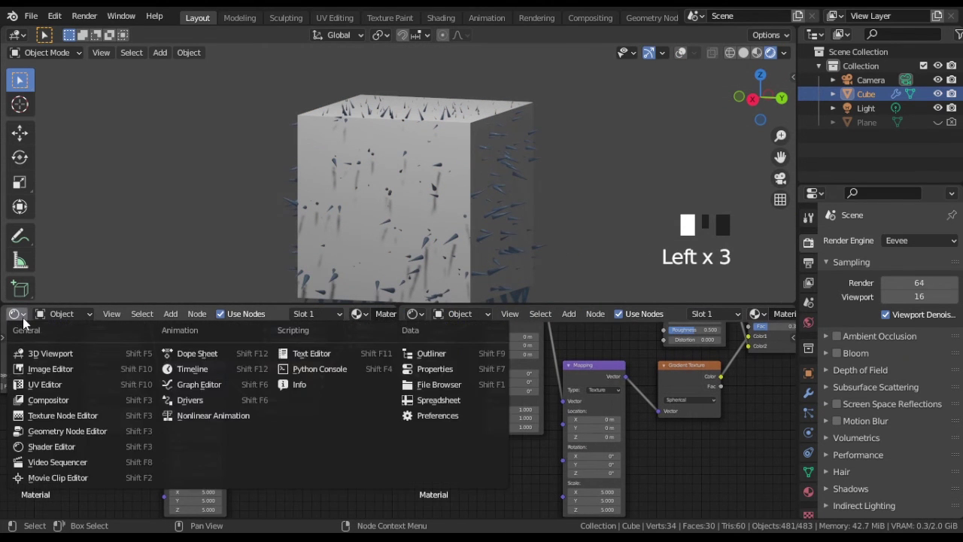
{"action": "left_click", "coordinate": [197, 353]}
{"action": "left_click", "coordinate": [808, 262]}
{"action": "left_click", "coordinate": [913, 381]}
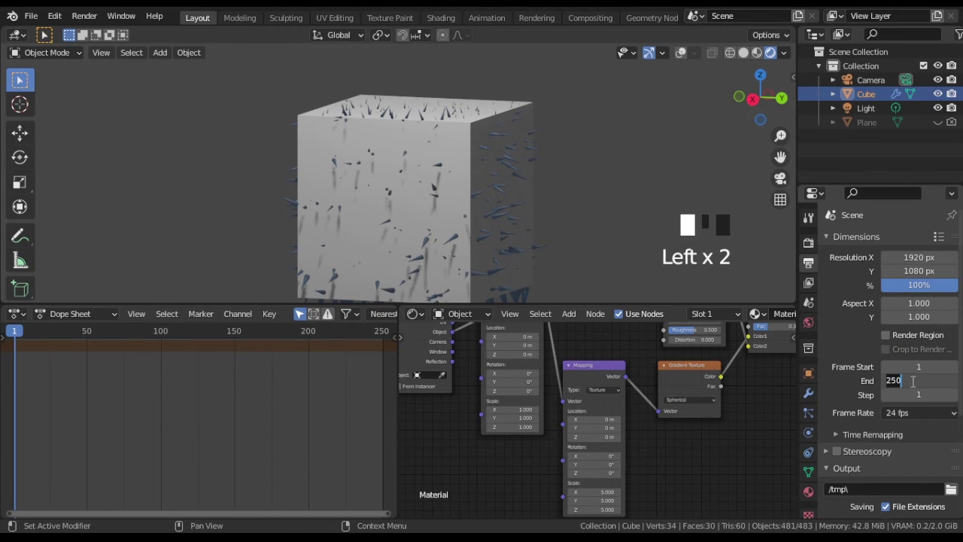
{"action": "type", "text": "50"}
{"action": "key", "text": "Return"}
Step: Keyframe the gradient Mapping location at frame 1 with Z at 0 m
{"action": "left_click_drag", "start_coordinate": [398, 331], "coordinate": [385, 451]}
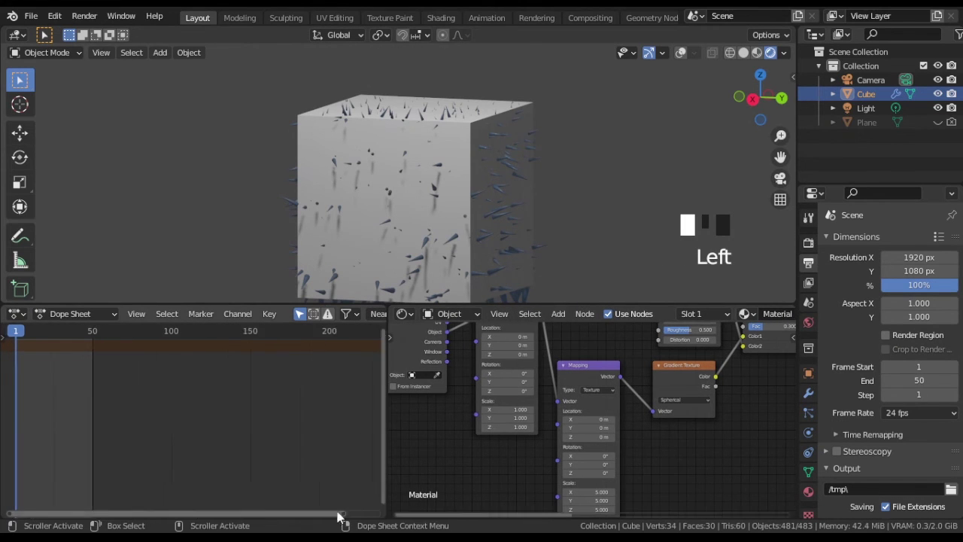
{"action": "left_click_drag", "start_coordinate": [338, 517], "coordinate": [98, 499]}
{"action": "middle_click_drag", "start_coordinate": [539, 433], "coordinate": [464, 376]}
{"action": "scroll", "coordinate": [490, 360], "scroll_direction": "up", "scroll_amount": 5}
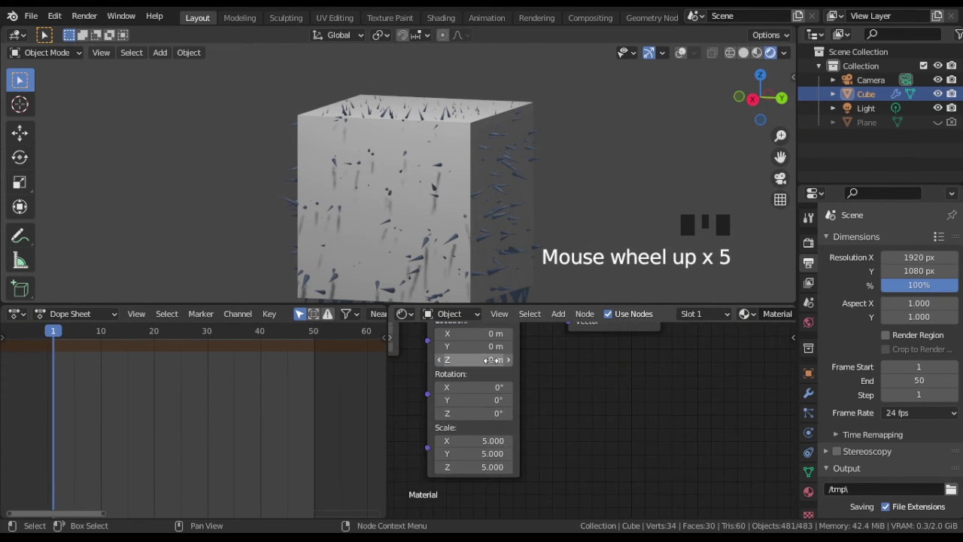
{"action": "key", "text": "i"}
Step: Keyframe location Z at 6 m on frame 50, preview playback, and return to frame 1
{"action": "left_click_drag", "start_coordinate": [112, 333], "coordinate": [315, 346]}
{"action": "left_click_drag", "start_coordinate": [474, 360], "coordinate": [527, 360]}
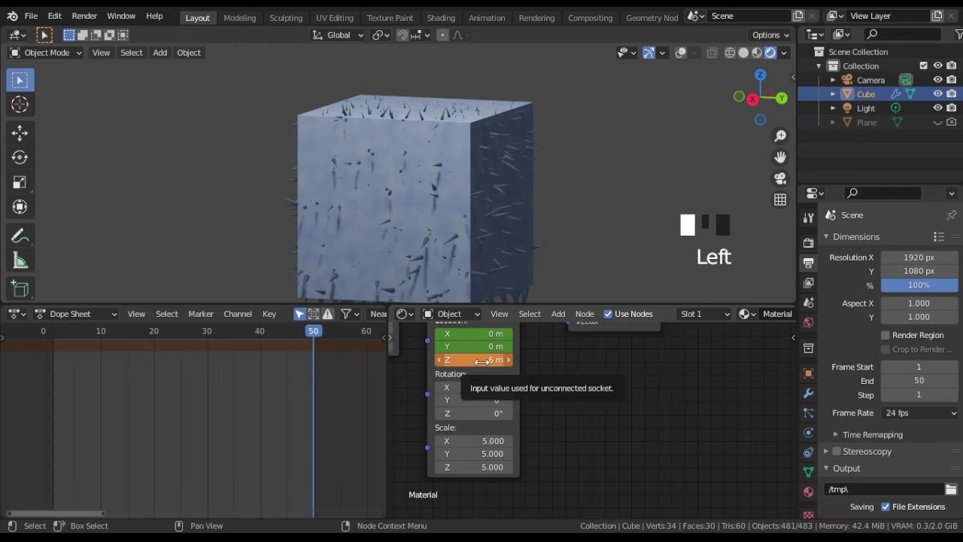
{"action": "key", "text": "i"}
{"action": "key", "text": "space"}
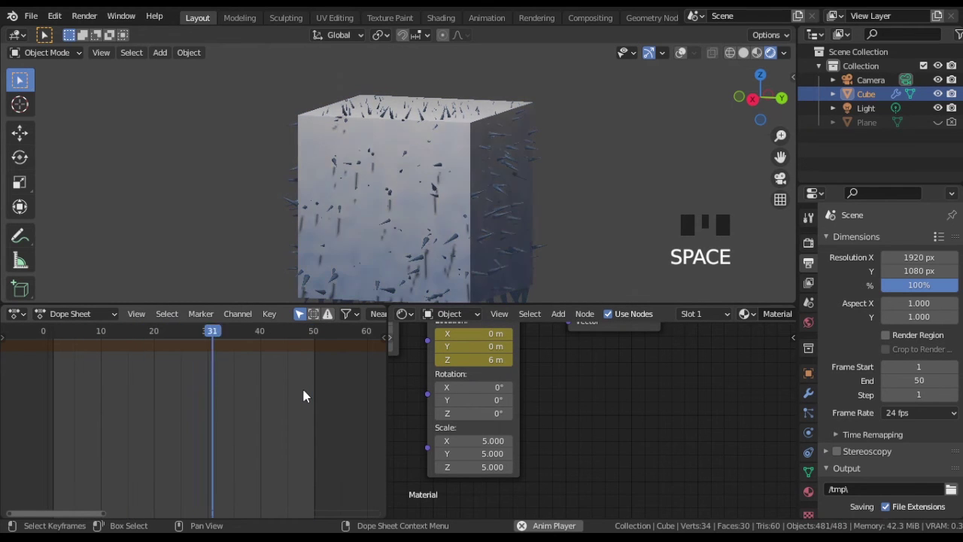
{"action": "key", "text": "space"}
{"action": "left_click_drag", "start_coordinate": [306, 336], "coordinate": [105, 336]}
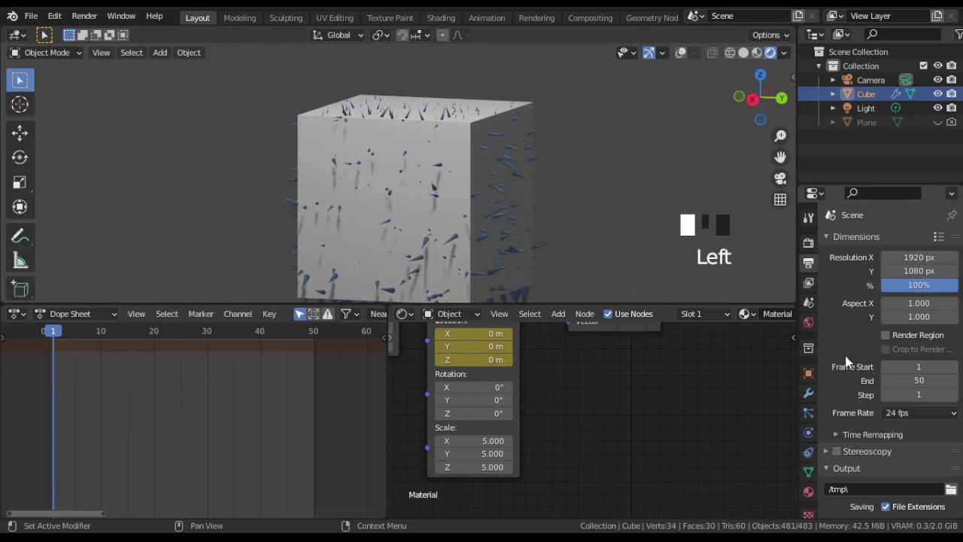
{"action": "scroll", "coordinate": [811, 503], "scroll_direction": "down", "scroll_amount": 4}
Step: In the texture settings, slide the colour ramp's black stop along the ramp
{"action": "left_click", "coordinate": [810, 502]}
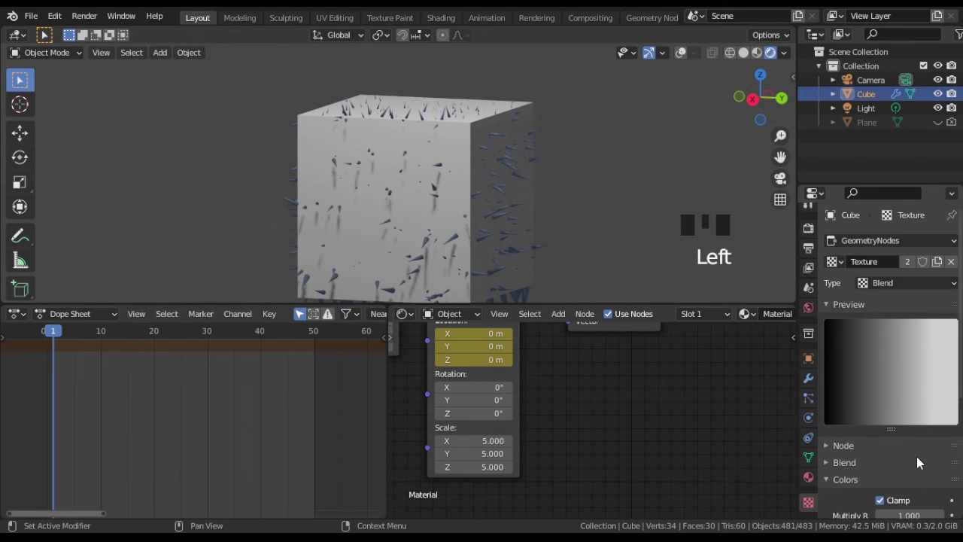
{"action": "scroll", "coordinate": [847, 425], "scroll_direction": "down", "scroll_amount": 11}
{"action": "left_click", "coordinate": [955, 473]}
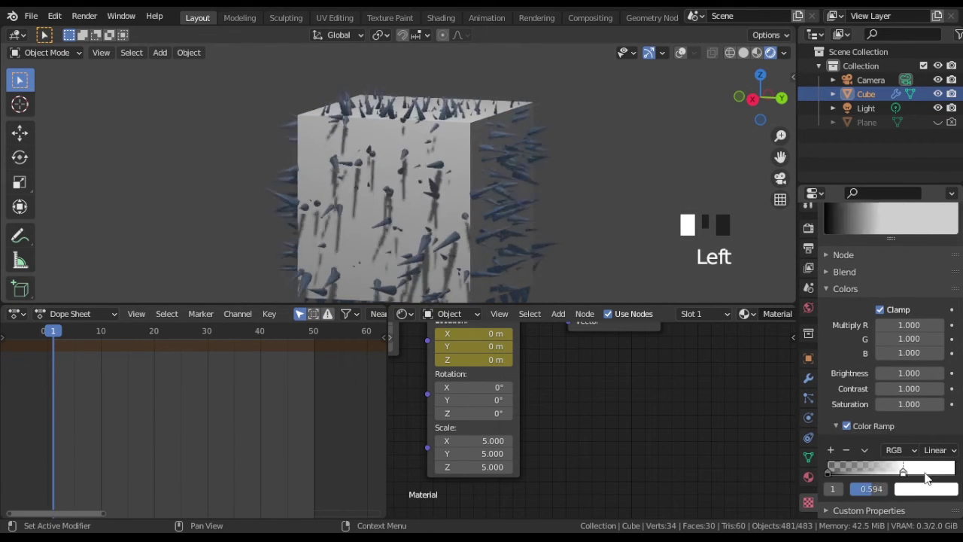
{"action": "left_click_drag", "start_coordinate": [829, 472], "coordinate": [245, 391]}
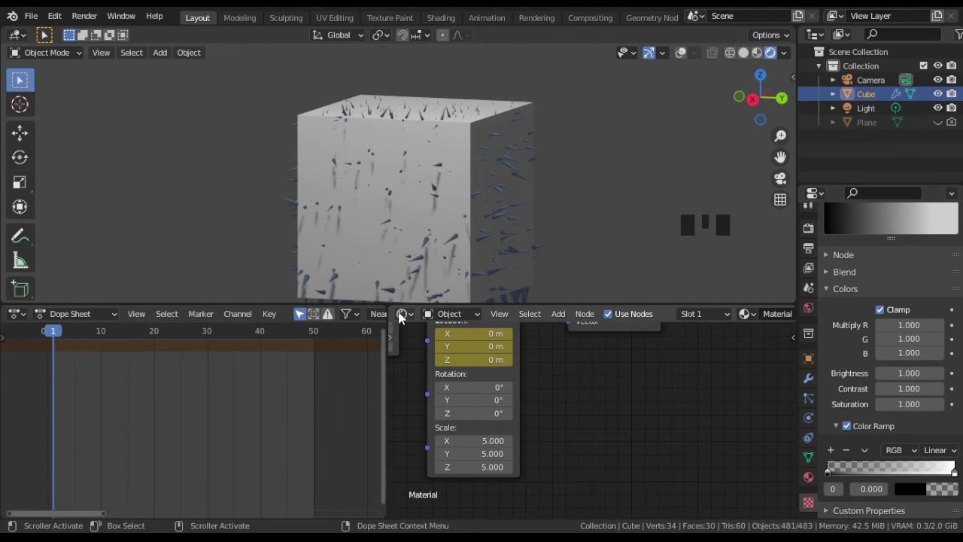
Step: Turn the node area into a UV Editor, enter Edit Mode, and expand the AnimAll sidebar options
{"action": "left_click", "coordinate": [404, 315]}
{"action": "left_click", "coordinate": [448, 385]}
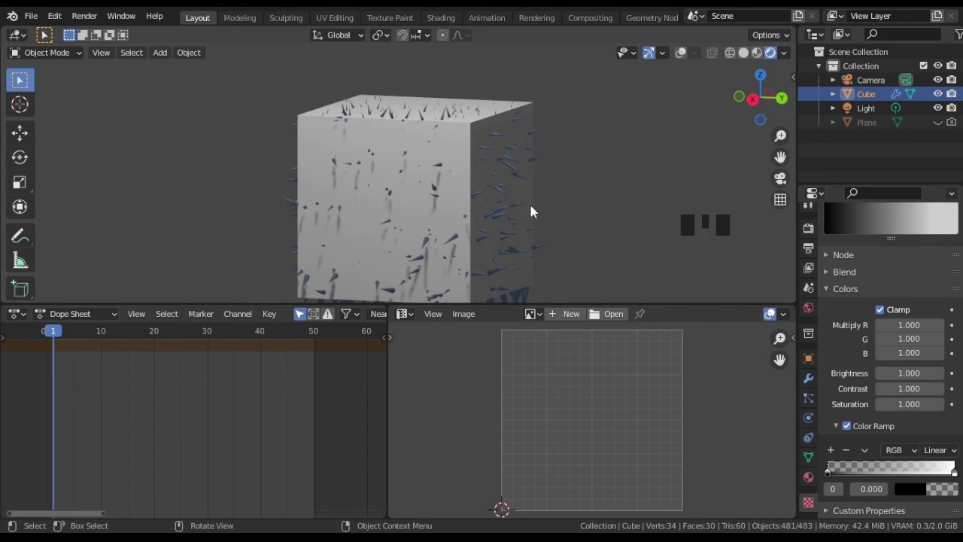
{"action": "key", "text": "Tab"}
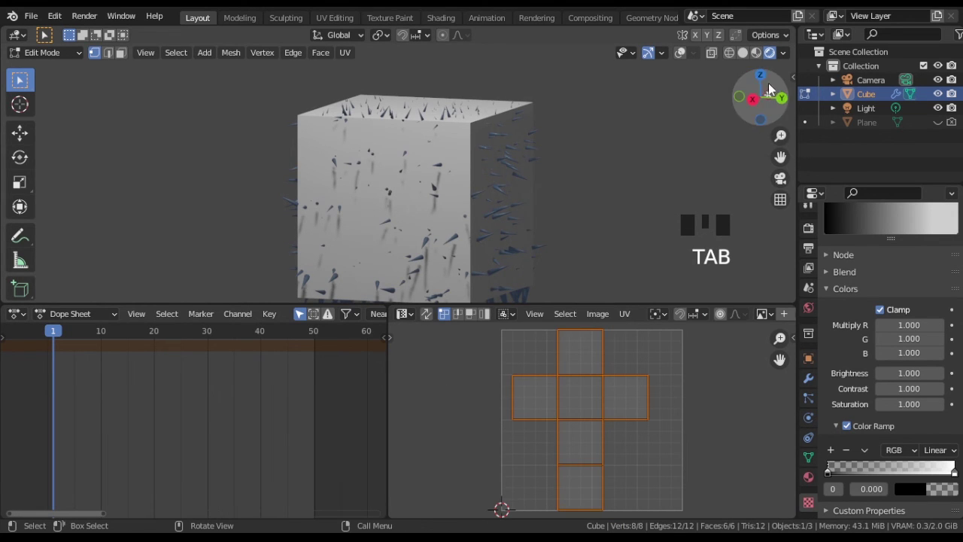
{"action": "left_click", "coordinate": [792, 75]}
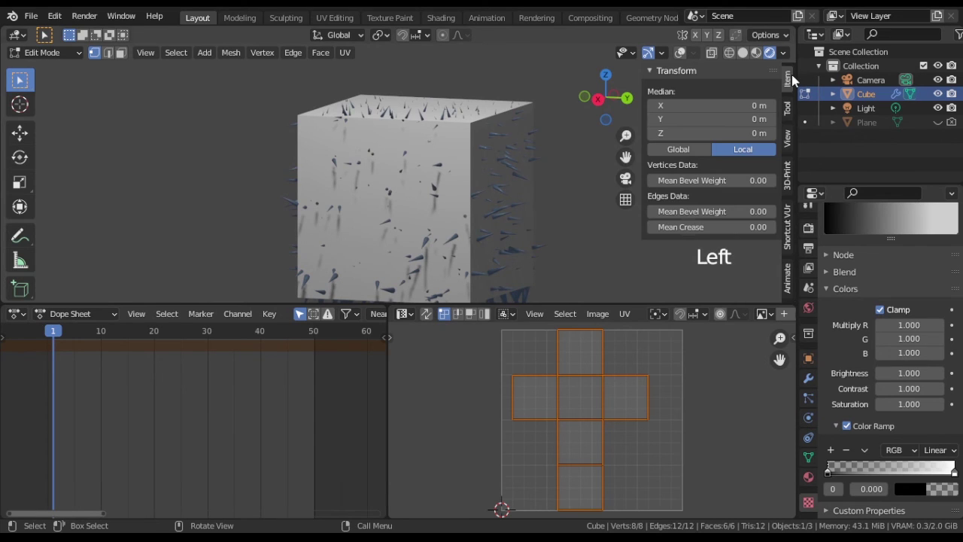
{"action": "left_click", "coordinate": [788, 276]}
{"action": "left_click", "coordinate": [648, 71]}
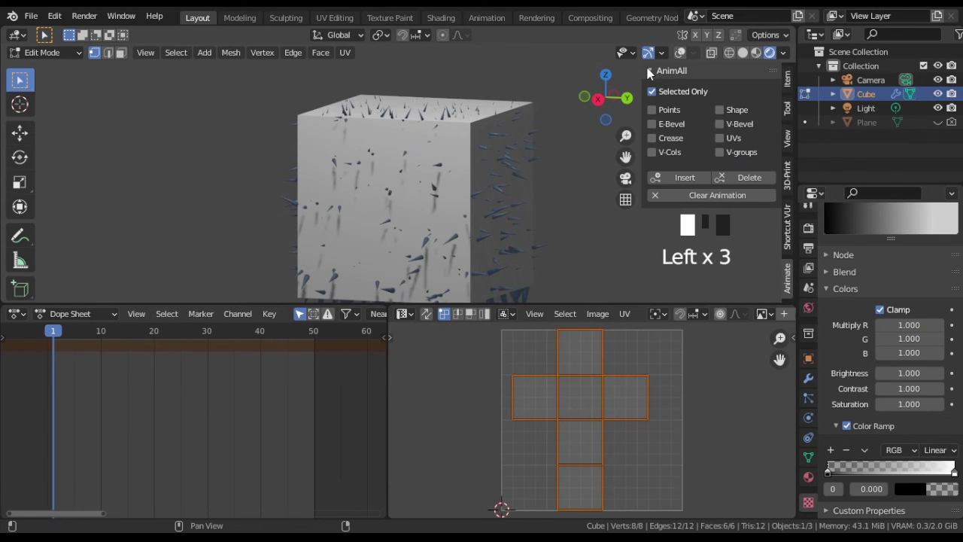
Step: Move the UV layout left, then at frame 50 shift the islands right and keyframe them
{"action": "key", "text": "g"}
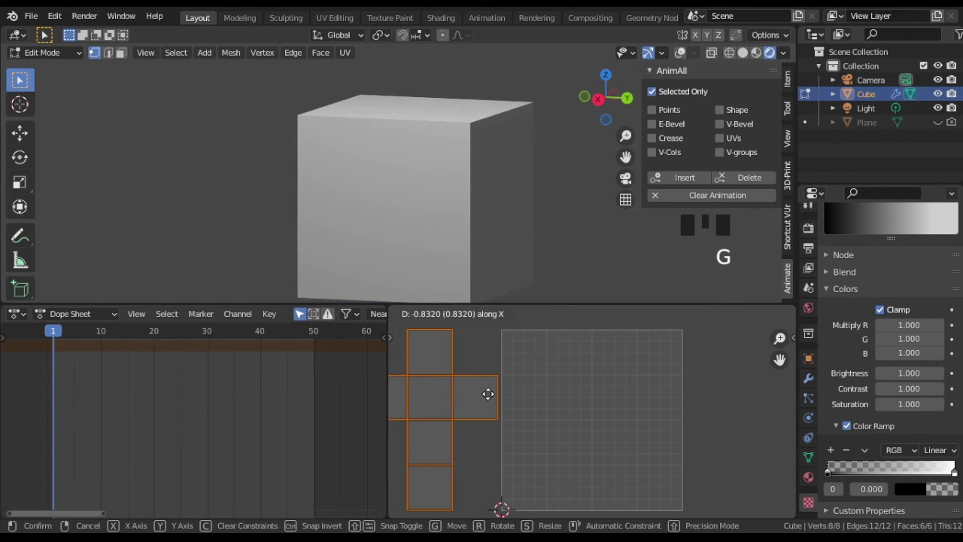
{"action": "left_click", "coordinate": [490, 394]}
{"action": "left_click", "coordinate": [676, 177]}
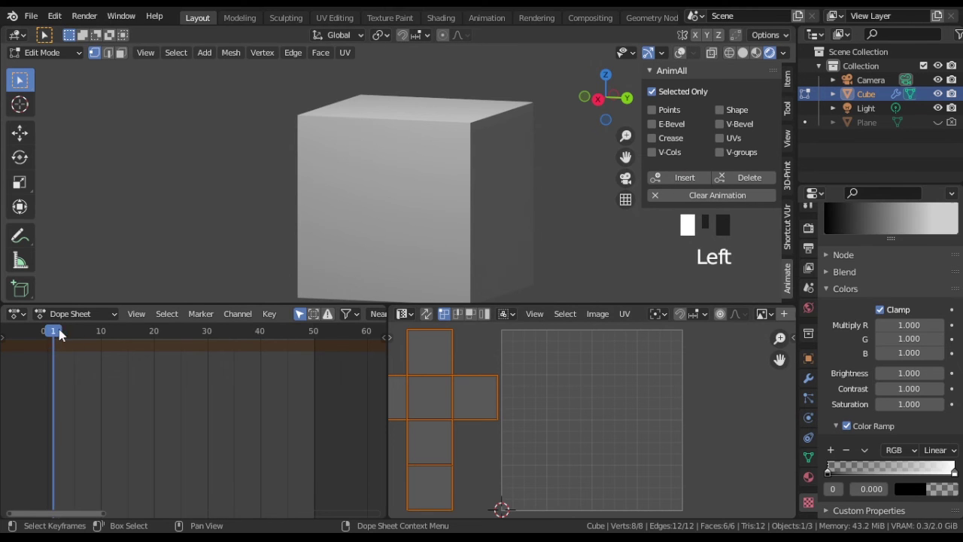
{"action": "left_click_drag", "start_coordinate": [61, 332], "coordinate": [313, 346]}
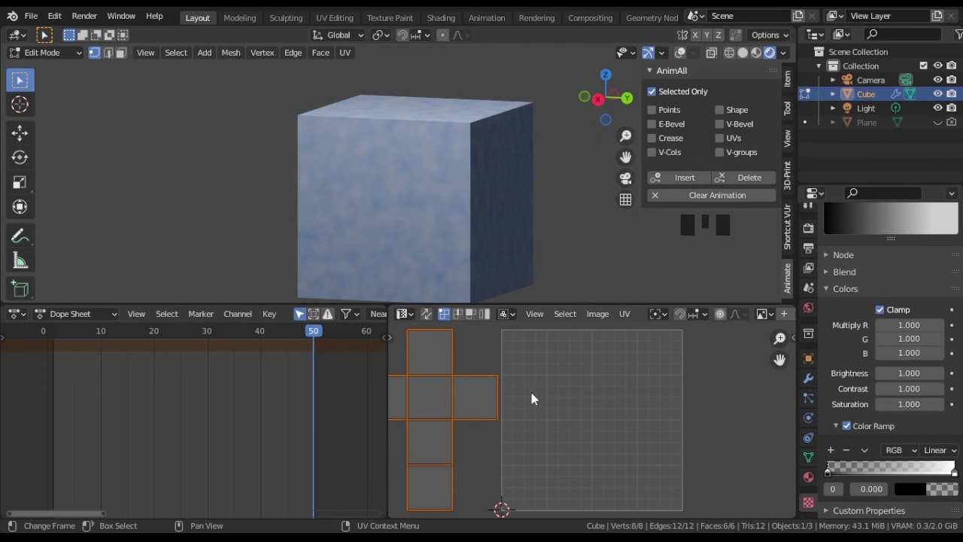
{"action": "key", "text": "g"}
{"action": "left_click", "coordinate": [452, 400]}
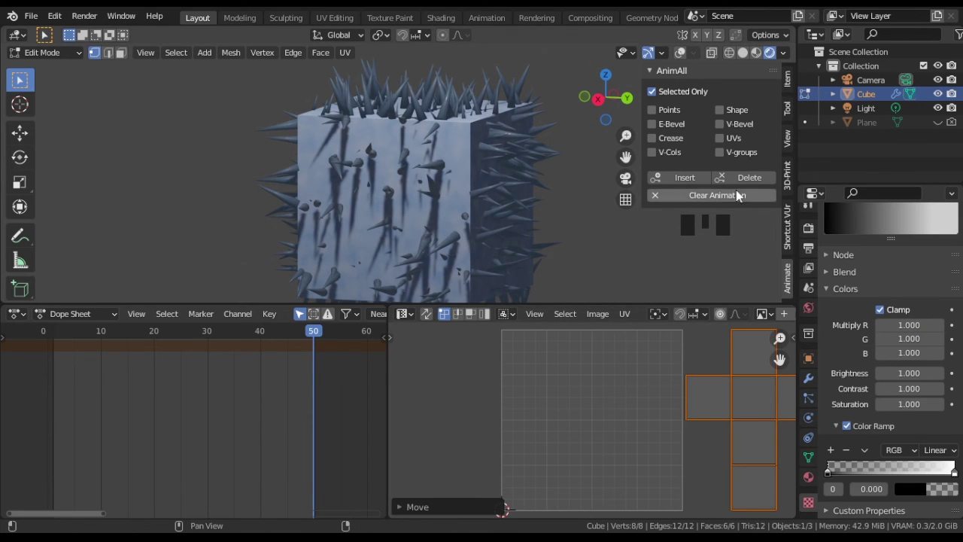
{"action": "left_click", "coordinate": [674, 179]}
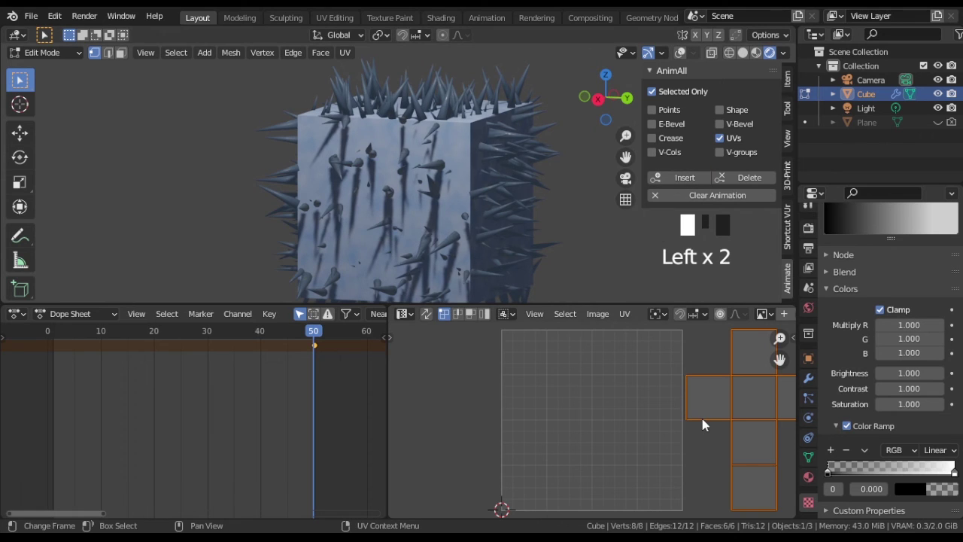
Step: At frame 1, move the UV islands back and keyframe the UV layout
{"action": "left_click", "coordinate": [53, 331]}
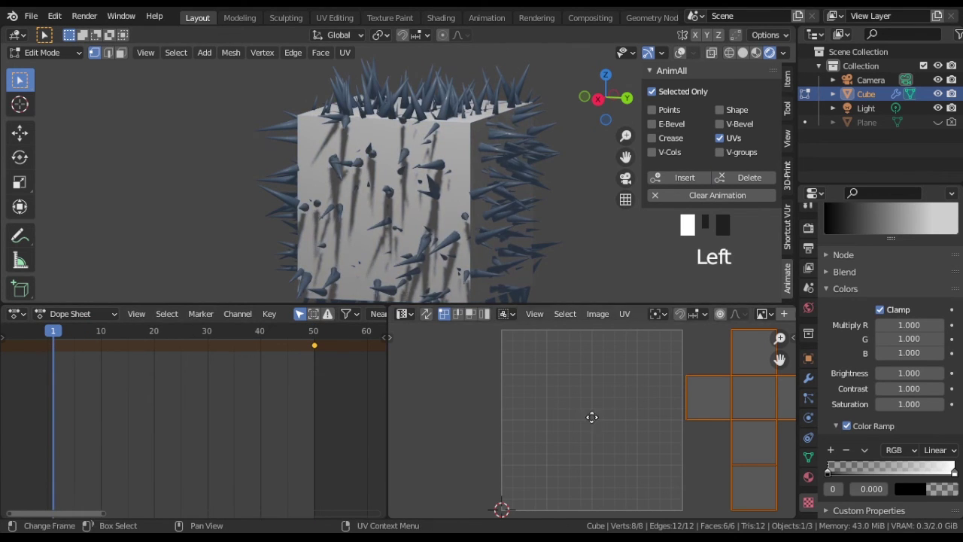
{"action": "key", "text": "g"}
{"action": "left_click", "coordinate": [670, 391]}
{"action": "left_click", "coordinate": [684, 178]}
Step: Return to Object Mode, play the UV animation, undo it, and hide the sidebar
{"action": "key", "text": "Tab"}
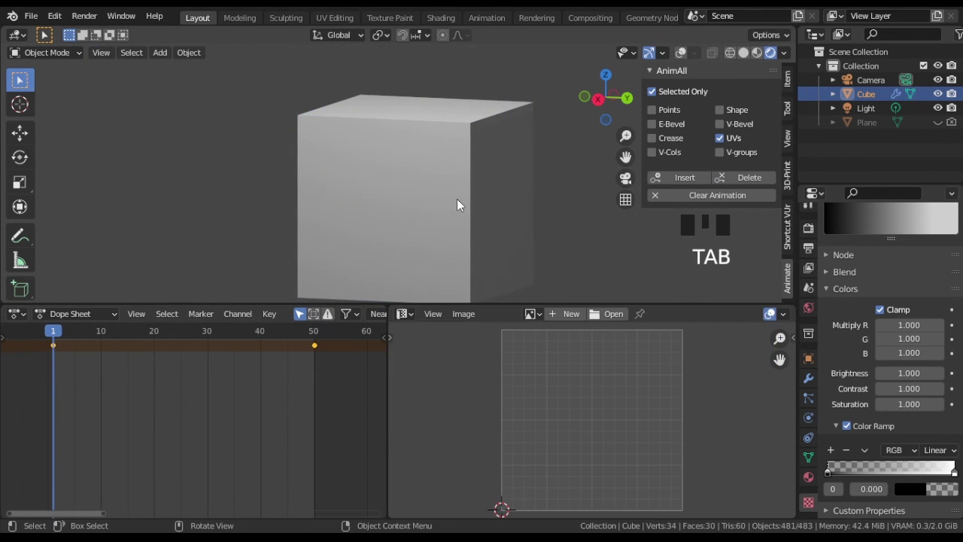
{"action": "key", "text": "space"}
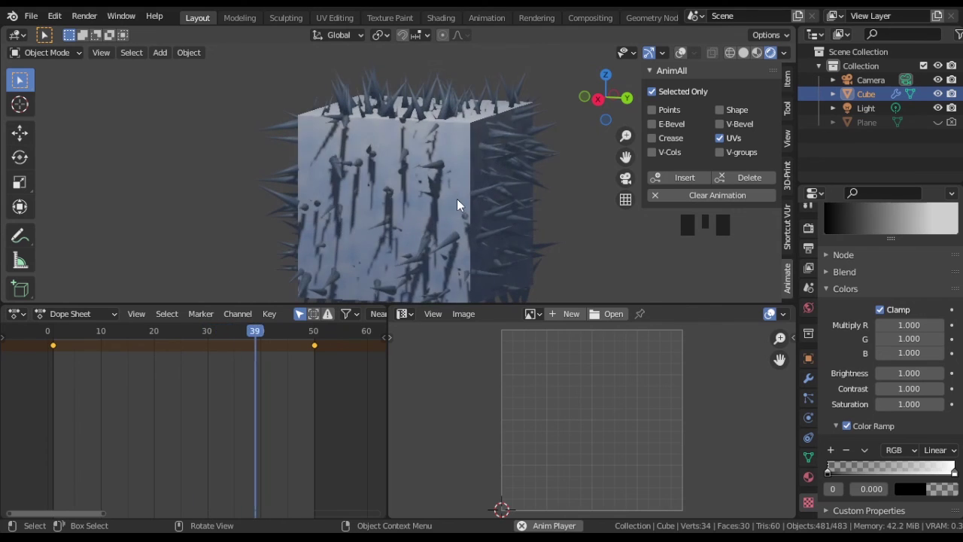
{"action": "key", "text": "ctrl+z"}
{"action": "key", "text": "ctrl+z"}
{"action": "key", "text": "ctrl+z"}
{"action": "key", "text": "ctrl+z"}
{"action": "key", "text": "ctrl+z"}
{"action": "key", "text": "ctrl+z"}
{"action": "key", "text": "ctrl+z"}
{"action": "key", "text": "ctrl+z"}
{"action": "key", "text": "ctrl+z"}
{"action": "key", "text": "ctrl+z"}
{"action": "left_click_drag", "start_coordinate": [641, 78], "coordinate": [775, 79]}
Step: Move the UV islands back onto the grid along the X axis
{"action": "key", "text": "g"}
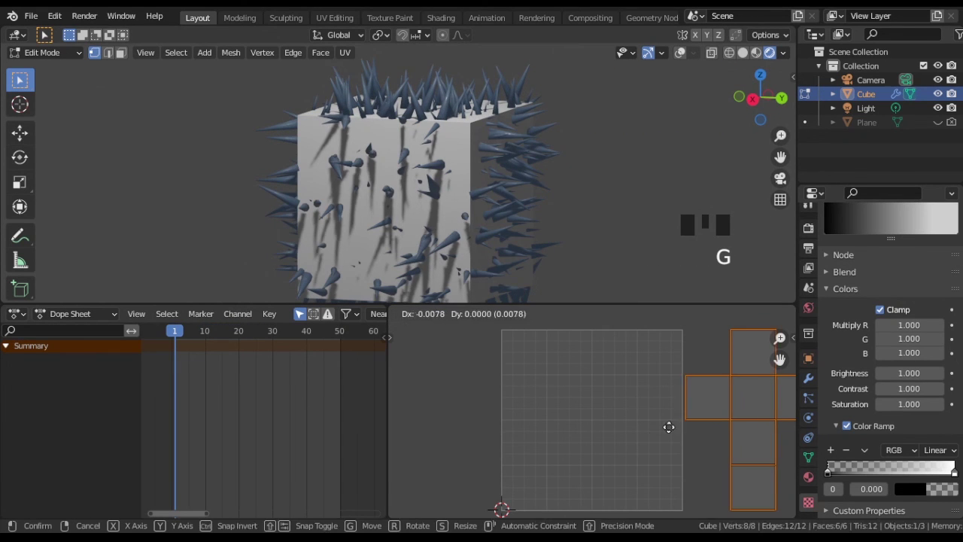
{"action": "key", "text": "x"}
{"action": "left_click", "coordinate": [506, 435]}
Step: Keyframe the colour stop at about 0.906 on frame 1 and about 0.245 on frame 50
{"action": "left_click_drag", "start_coordinate": [954, 472], "coordinate": [952, 471]}
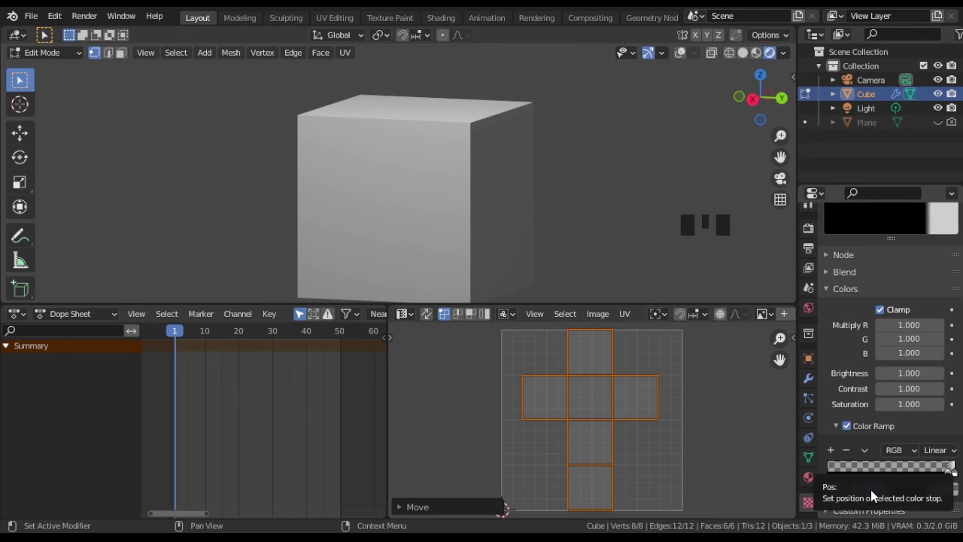
{"action": "key", "text": "i"}
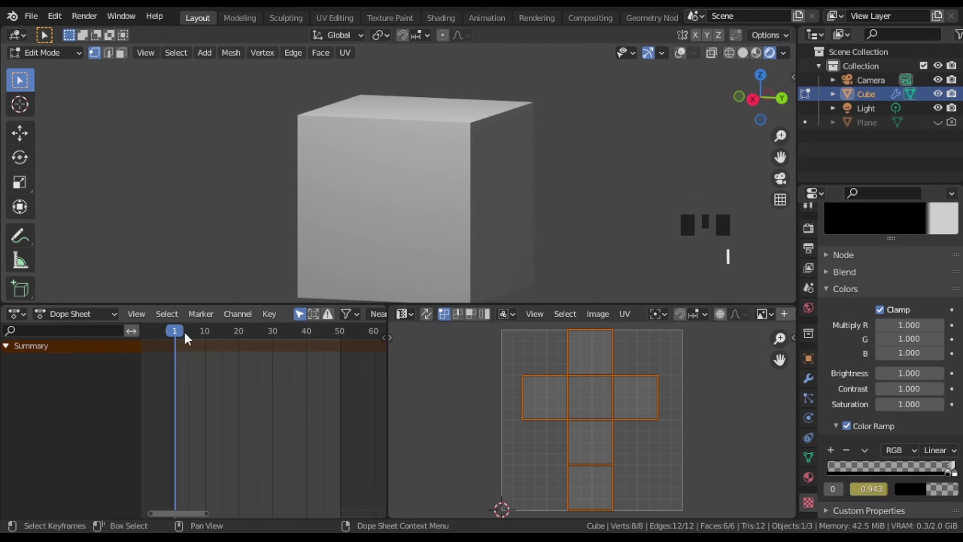
{"action": "left_click_drag", "start_coordinate": [185, 339], "coordinate": [344, 356]}
{"action": "left_click_drag", "start_coordinate": [926, 471], "coordinate": [827, 486]}
{"action": "key", "text": "i"}
Step: Preview the animation, keyframe the white stop at frame 25, then slide it left near the end
{"action": "key", "text": "space"}
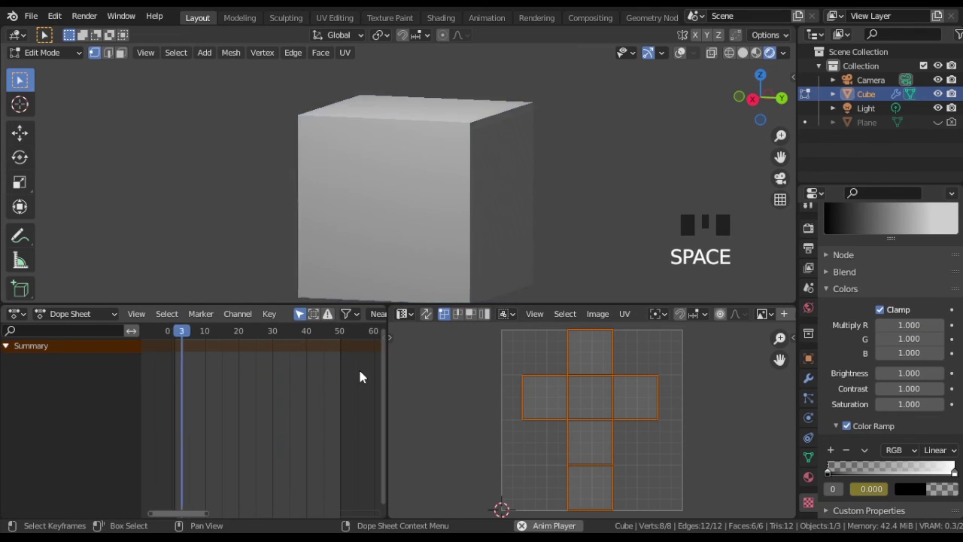
{"action": "key", "text": "space"}
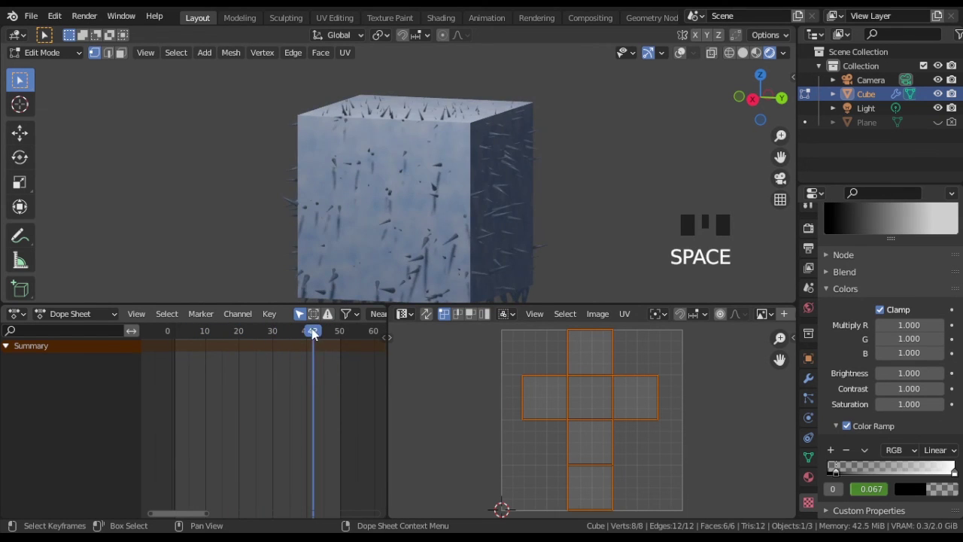
{"action": "left_click_drag", "start_coordinate": [312, 332], "coordinate": [259, 344]}
{"action": "key", "text": "Left"}
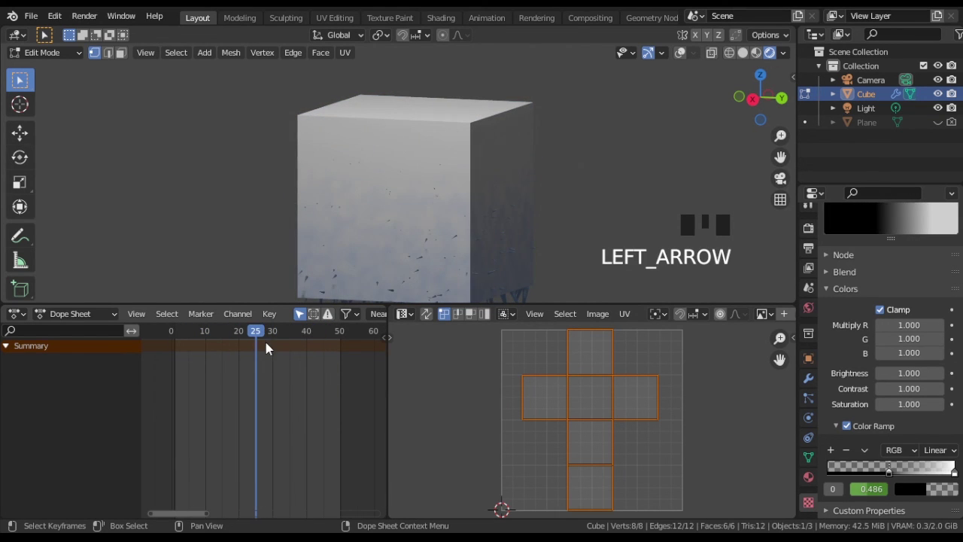
{"action": "left_click", "coordinate": [954, 472]}
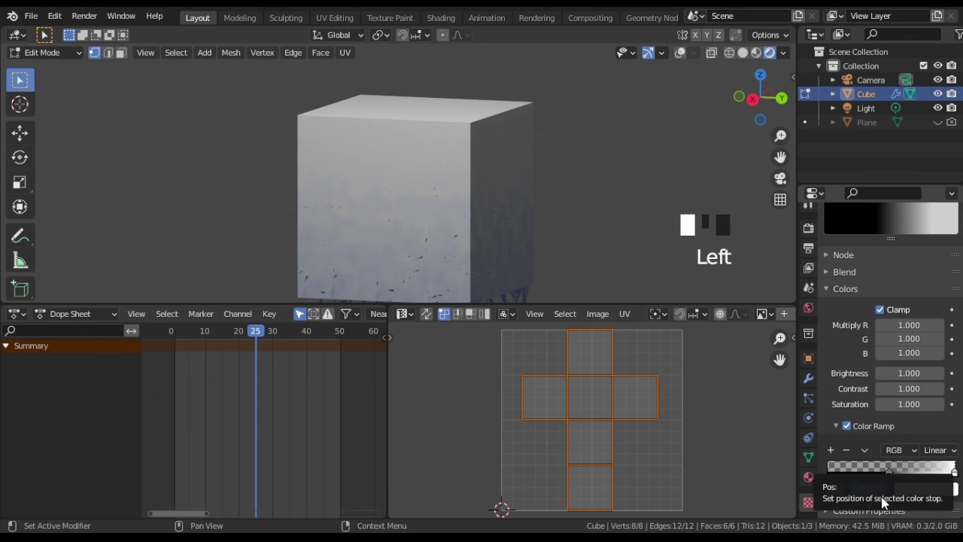
{"action": "key", "text": "i"}
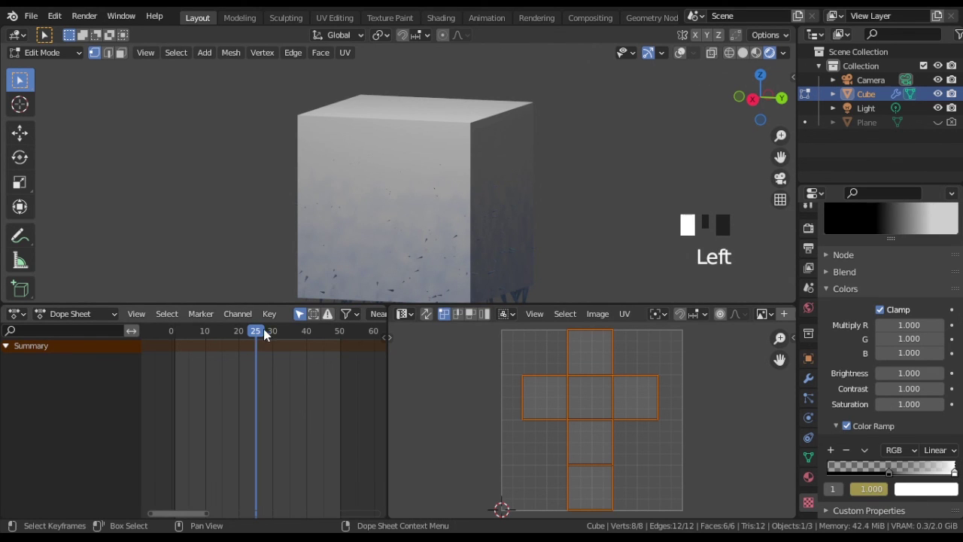
{"action": "left_click_drag", "start_coordinate": [264, 335], "coordinate": [336, 346]}
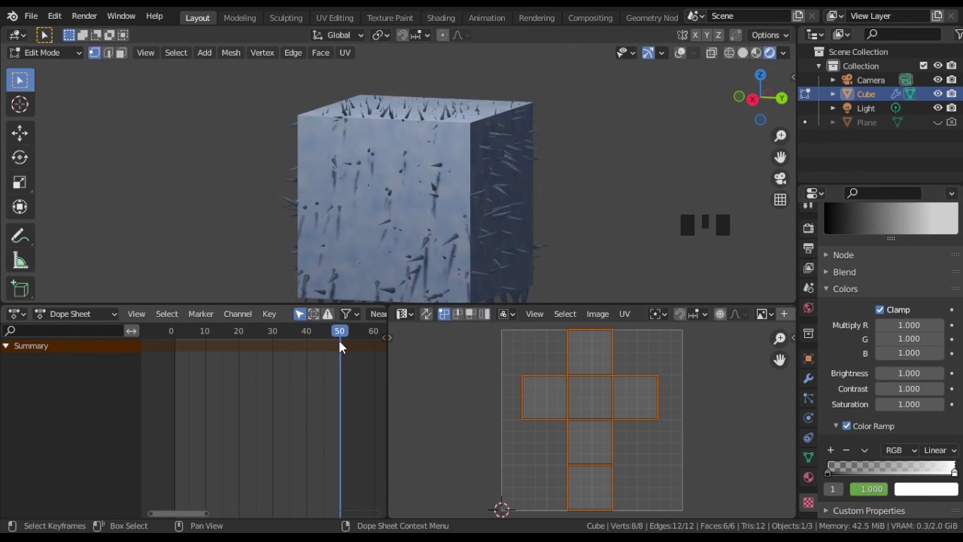
{"action": "left_click_drag", "start_coordinate": [956, 474], "coordinate": [873, 497]}
Step: Play the freezing animation, then join away the Dope Sheet and UV Editor areas
{"action": "key", "text": "space"}
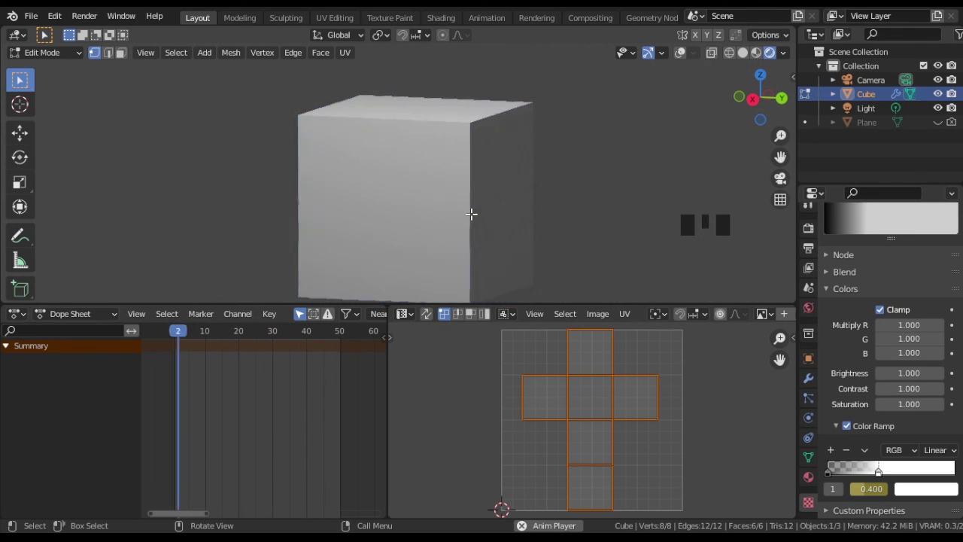
{"action": "key", "text": "Left"}
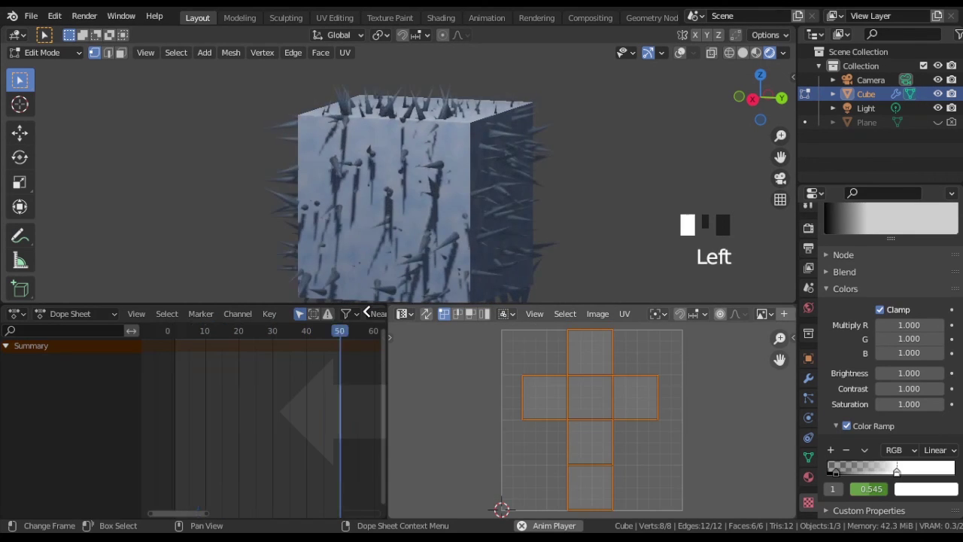
{"action": "left_click_drag", "start_coordinate": [366, 313], "coordinate": [101, 323]}
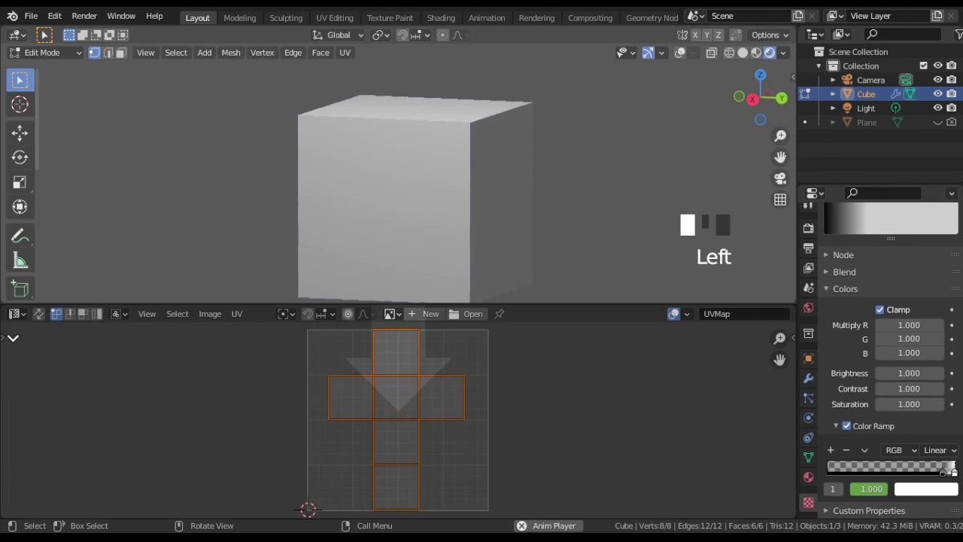
{"action": "left_click_drag", "start_coordinate": [13, 338], "coordinate": [79, 346]}
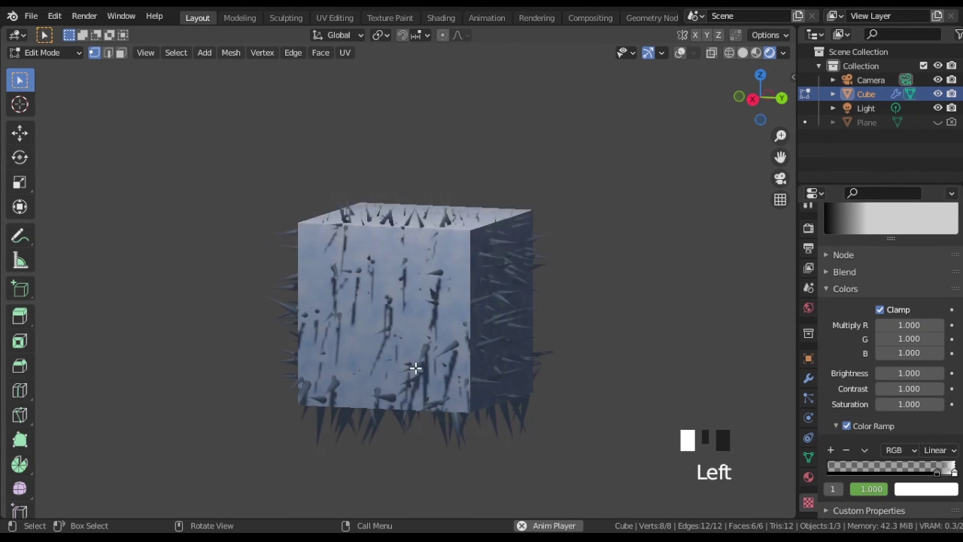
{"action": "scroll", "coordinate": [417, 374], "scroll_direction": "up", "scroll_amount": 2}
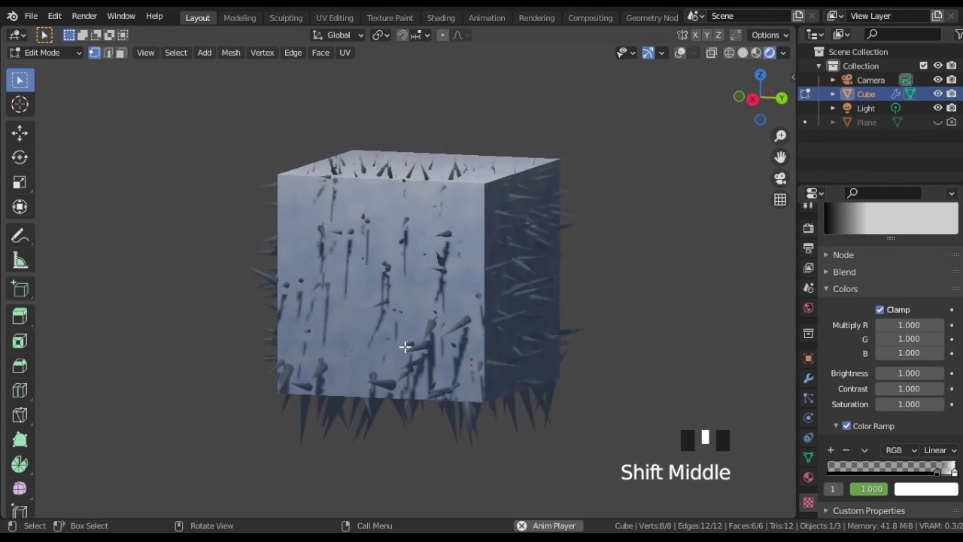